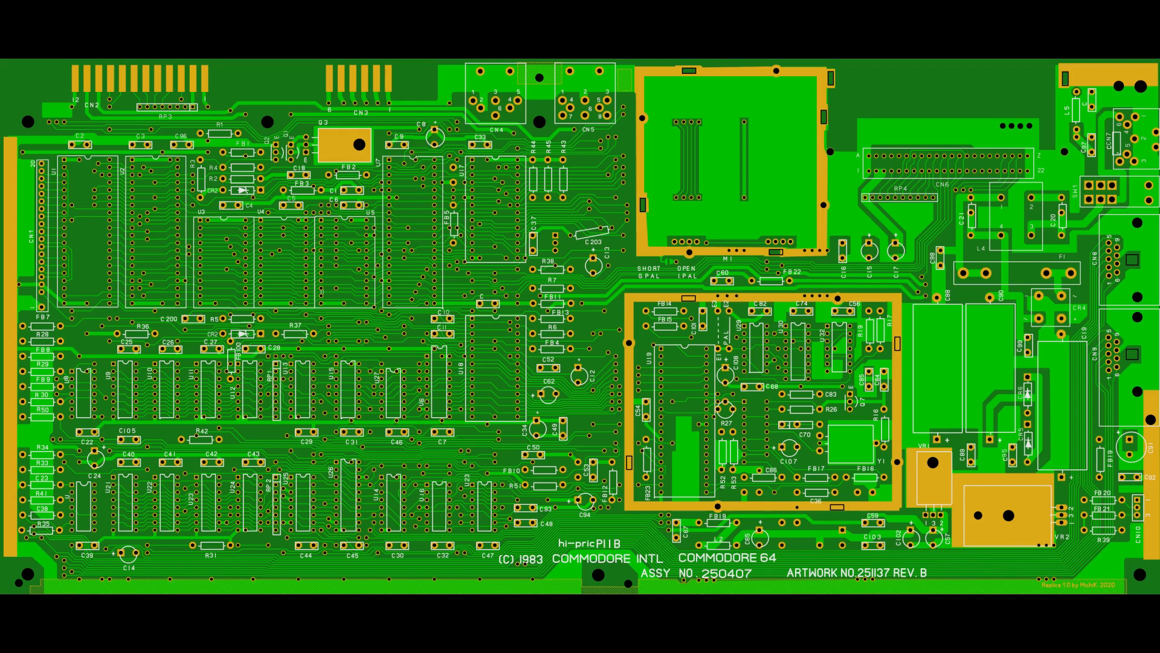
- Start a new project from the KiCad project manager and go to the bwack-git folder as its location
{"action": "left_click", "coordinate": [29, 323]}
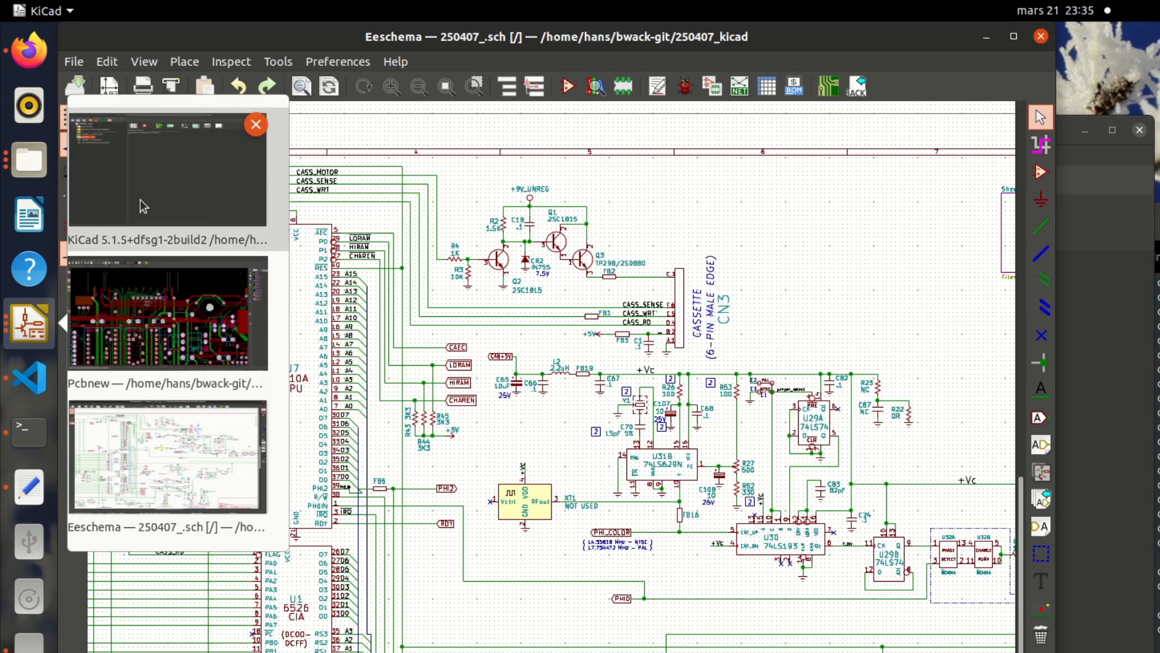
{"action": "left_click", "coordinate": [142, 208]}
{"action": "left_click", "coordinate": [191, 157]}
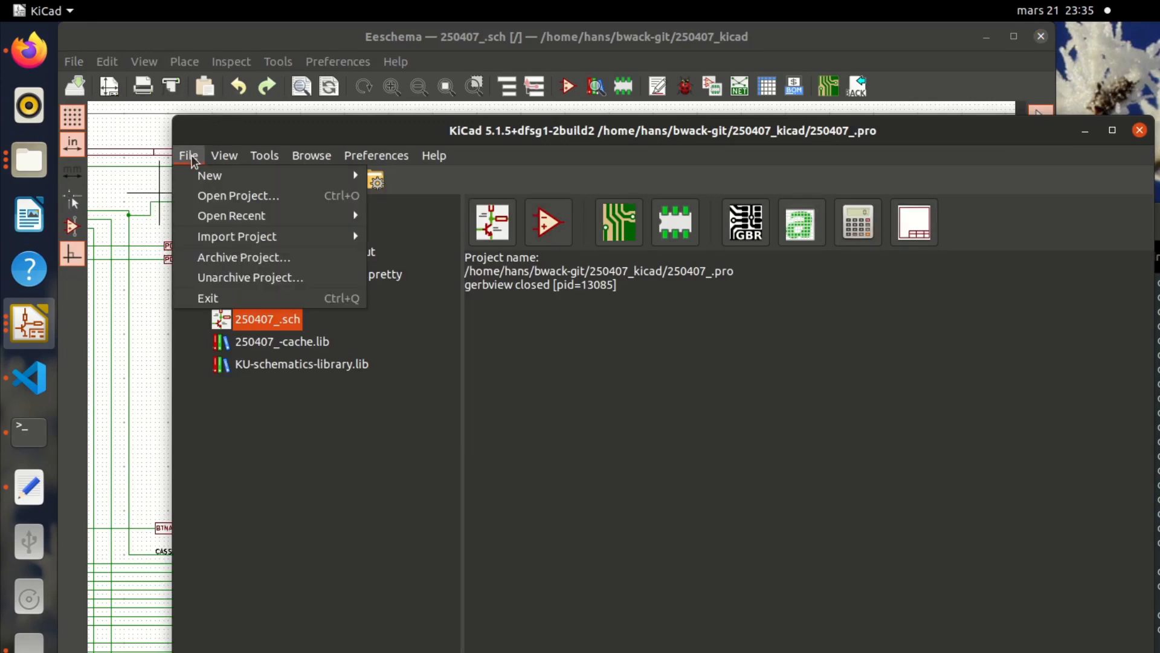
{"action": "mouse_move", "coordinate": [208, 177]}
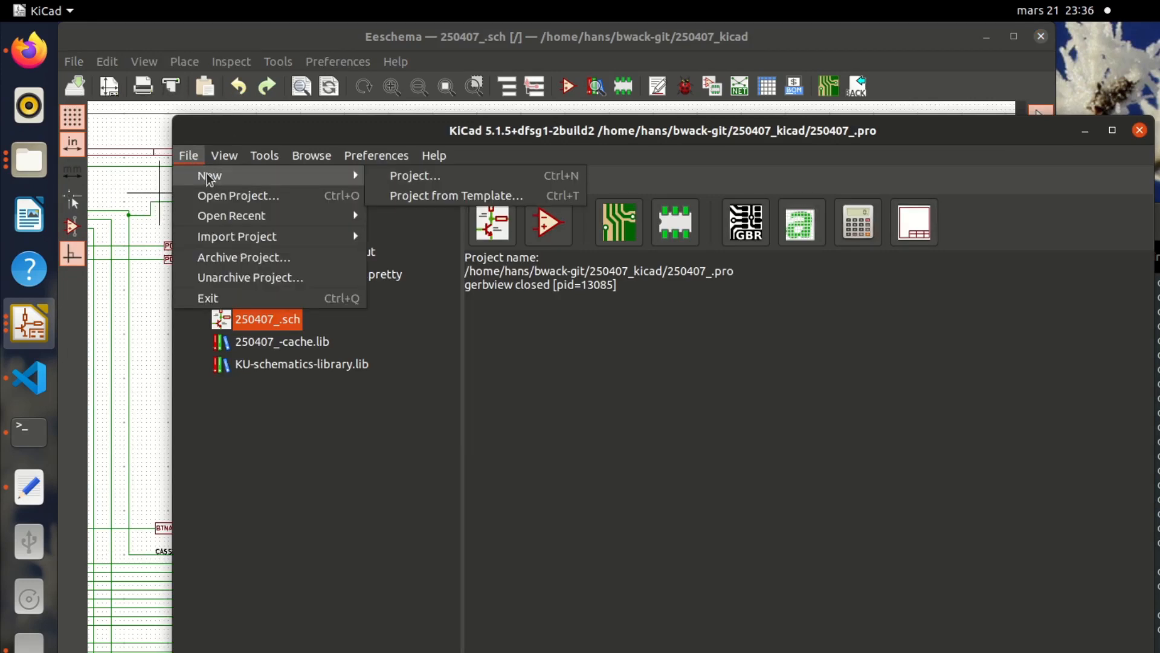
{"action": "left_click", "coordinate": [390, 176]}
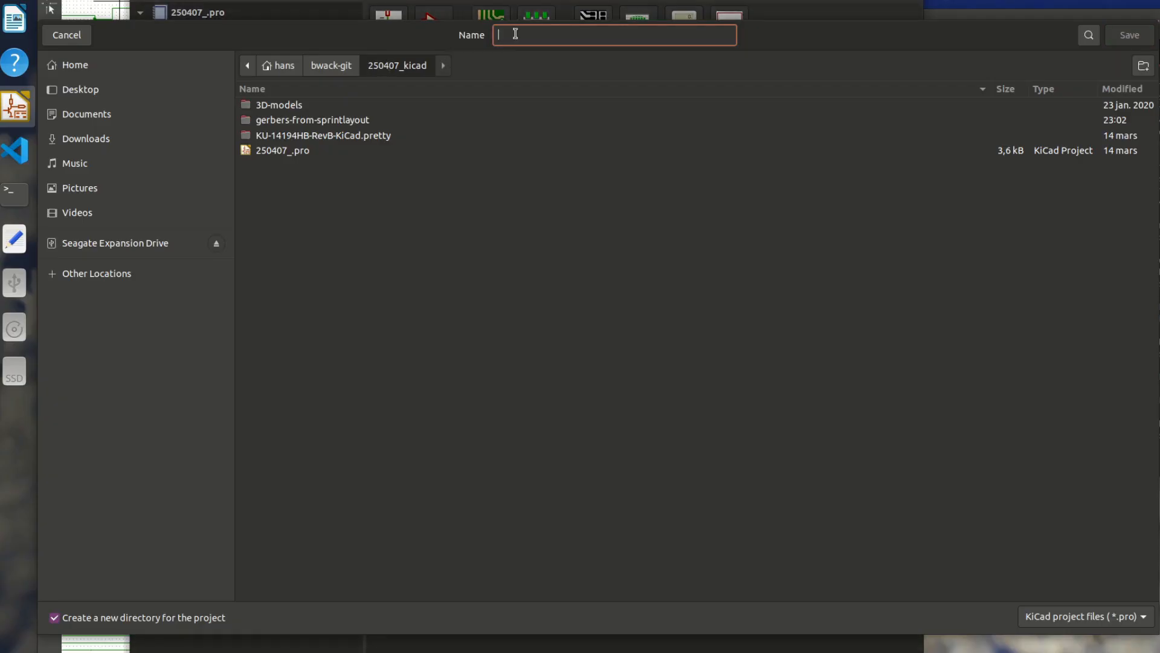
{"action": "left_click", "coordinate": [294, 68]}
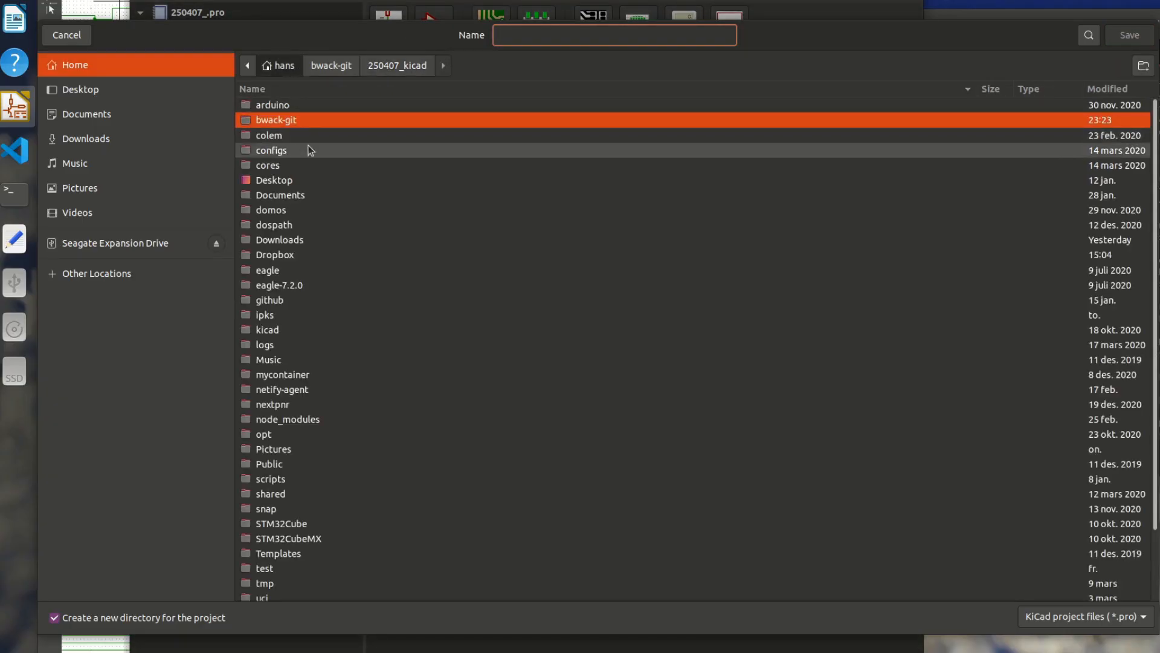
{"action": "double_click", "coordinate": [311, 119]}
- Name the new project 250407tests and create it in its own directory
{"action": "type", "text": "tests"}
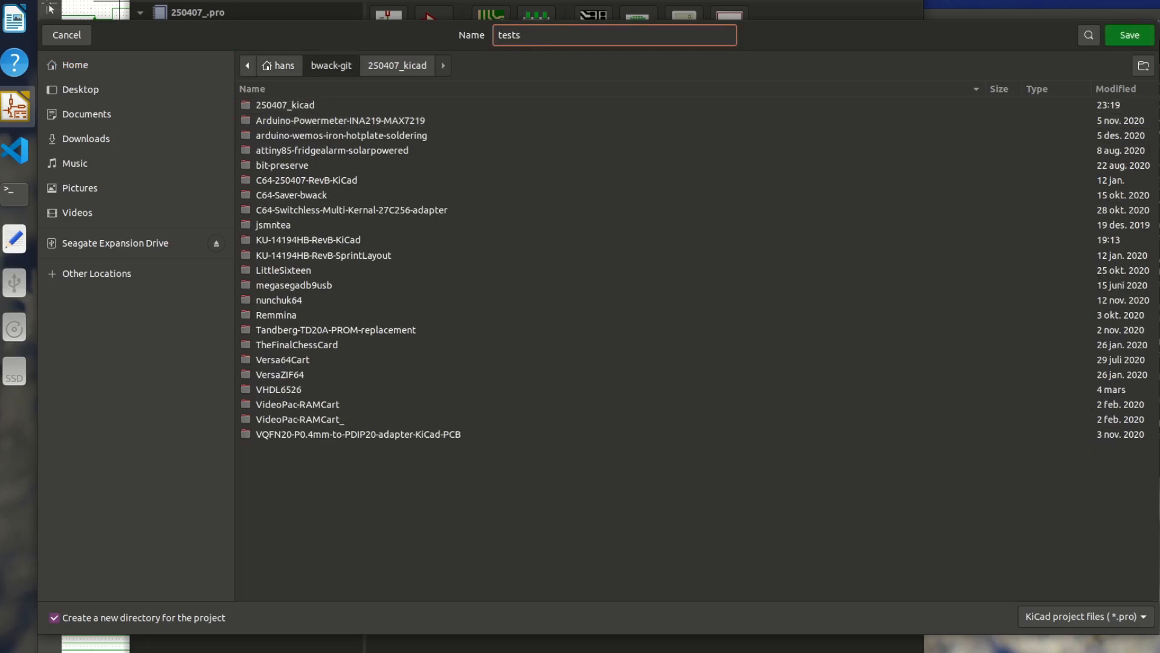
{"action": "key", "text": "Home"}
{"action": "type", "text": "2504"}
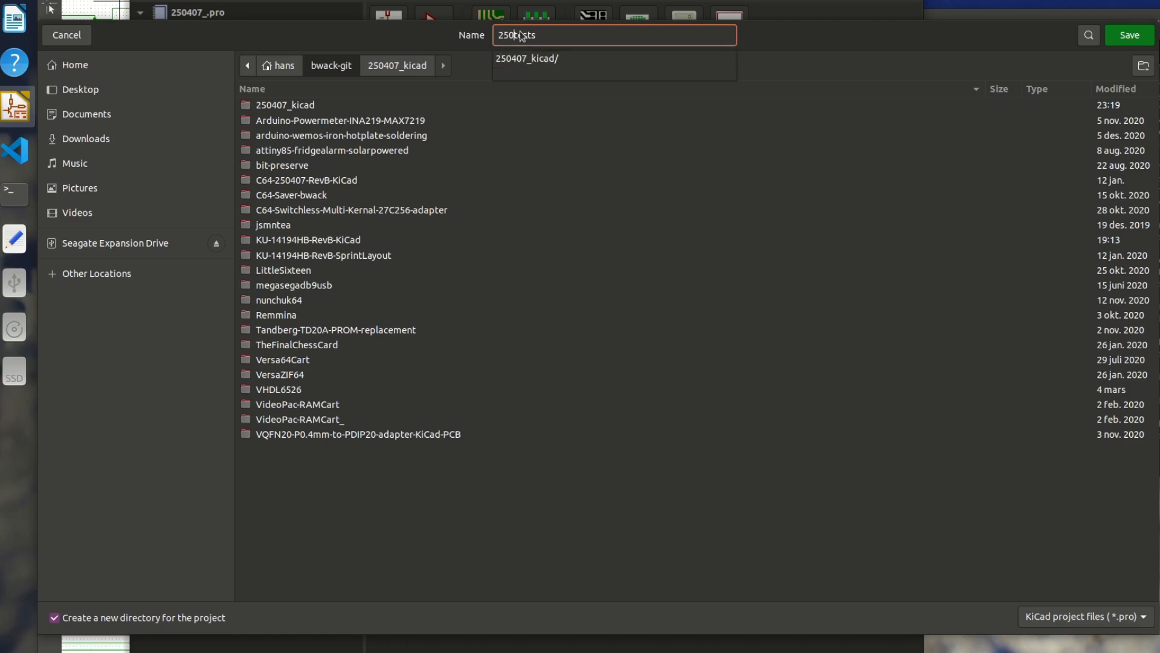
{"action": "type", "text": "087"}
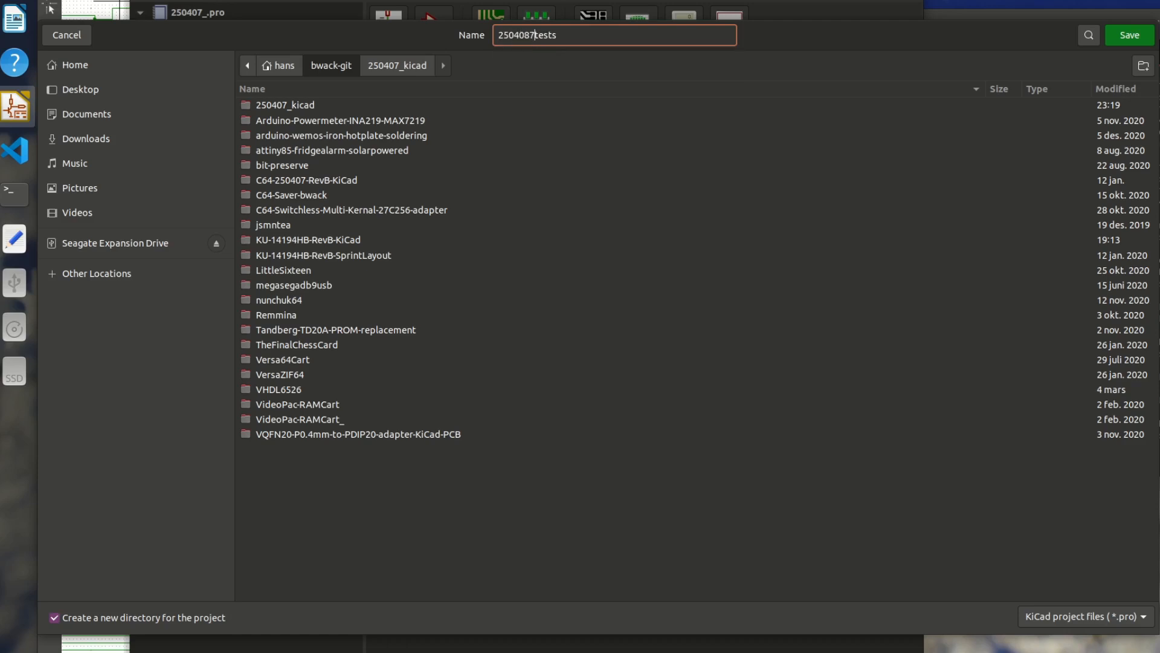
{"action": "key", "text": "BackSpace"}
{"action": "key", "text": "BackSpace"}
{"action": "type", "text": "7"}
{"action": "key", "text": "Return"}
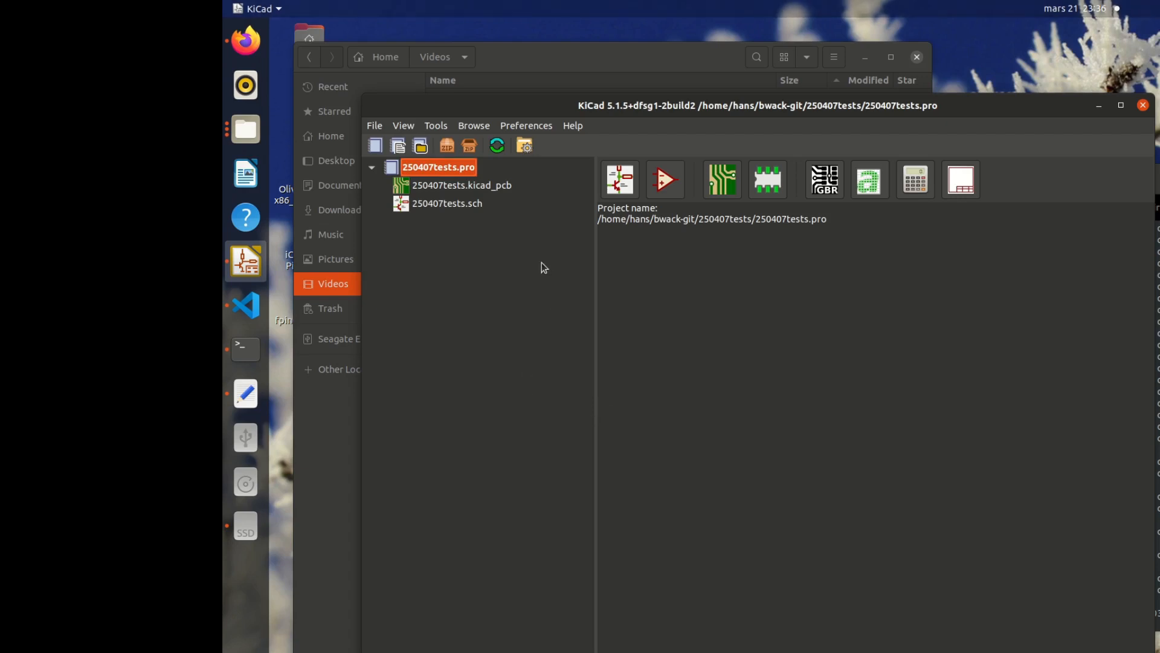
- Open GerbView and load all the Gerber files from the gerbers-from-sprintlayout folder
{"action": "left_click", "coordinate": [825, 179]}
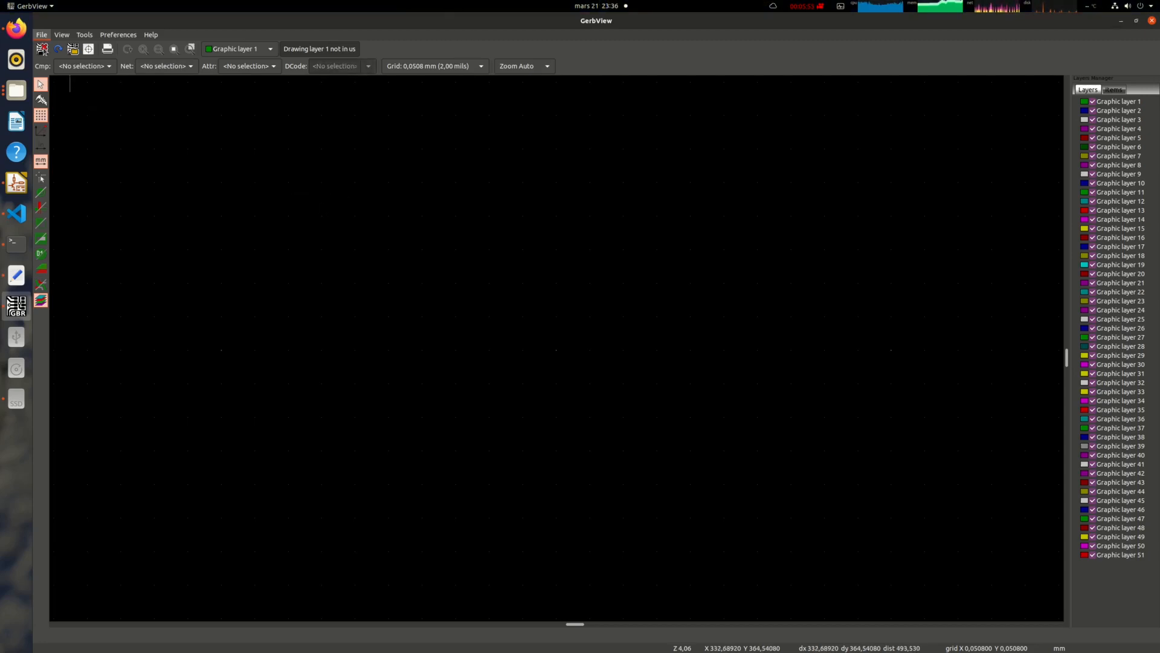
{"action": "left_click", "coordinate": [42, 49]}
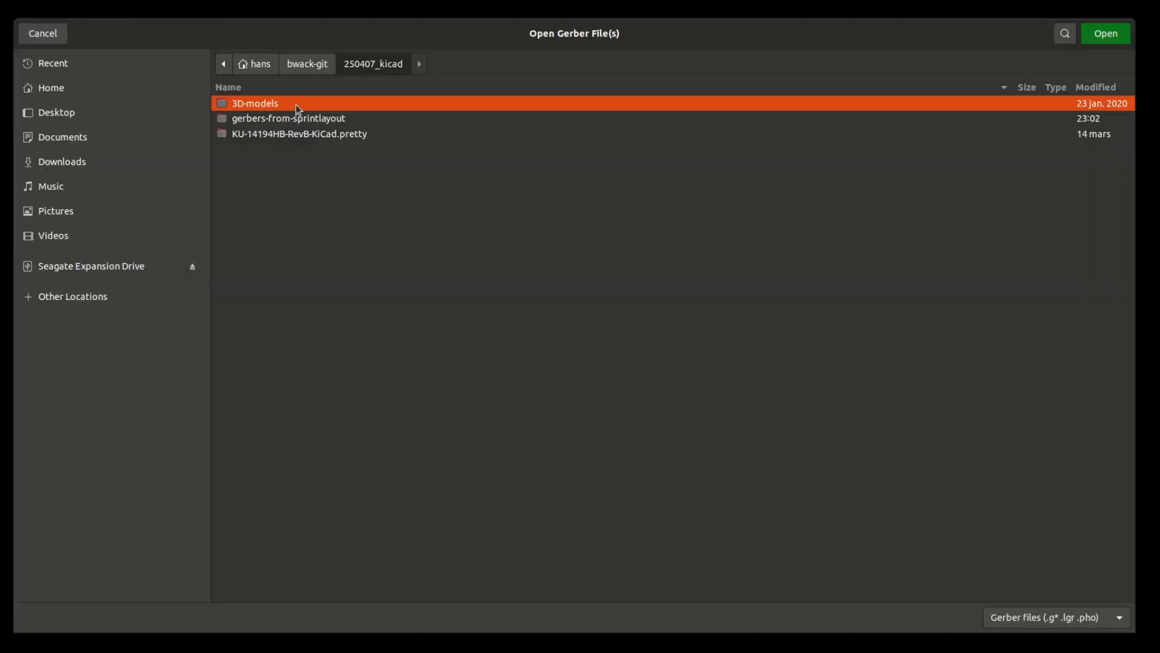
{"action": "double_click", "coordinate": [321, 119]}
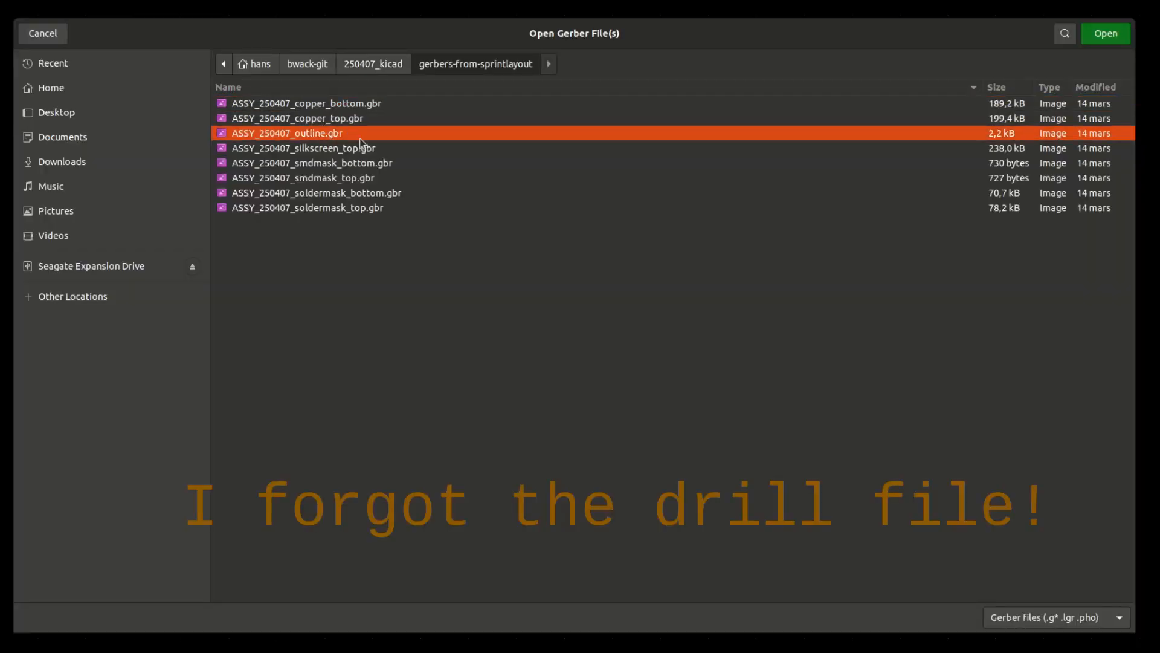
{"action": "key", "text": "ctrl+a"}
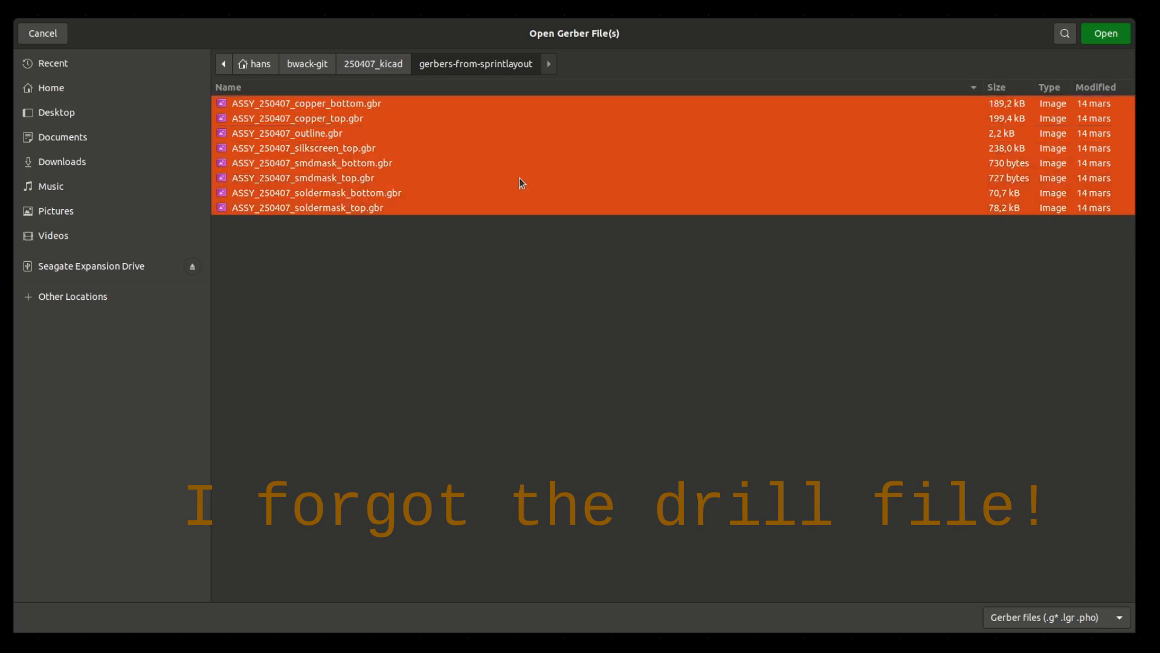
{"action": "left_click", "coordinate": [1107, 35]}
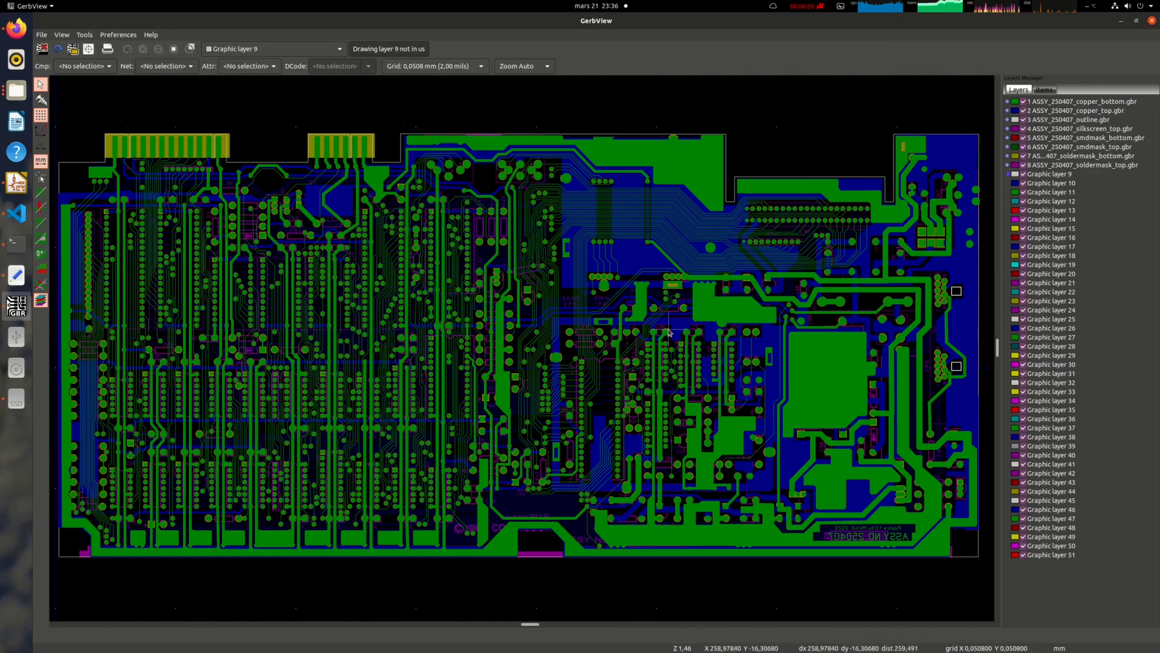
- Export the loaded Gerbers to Pcbnew, overwriting 250407tests.kicad_pcb in the 250407tests folder
{"action": "left_click", "coordinate": [41, 34]}
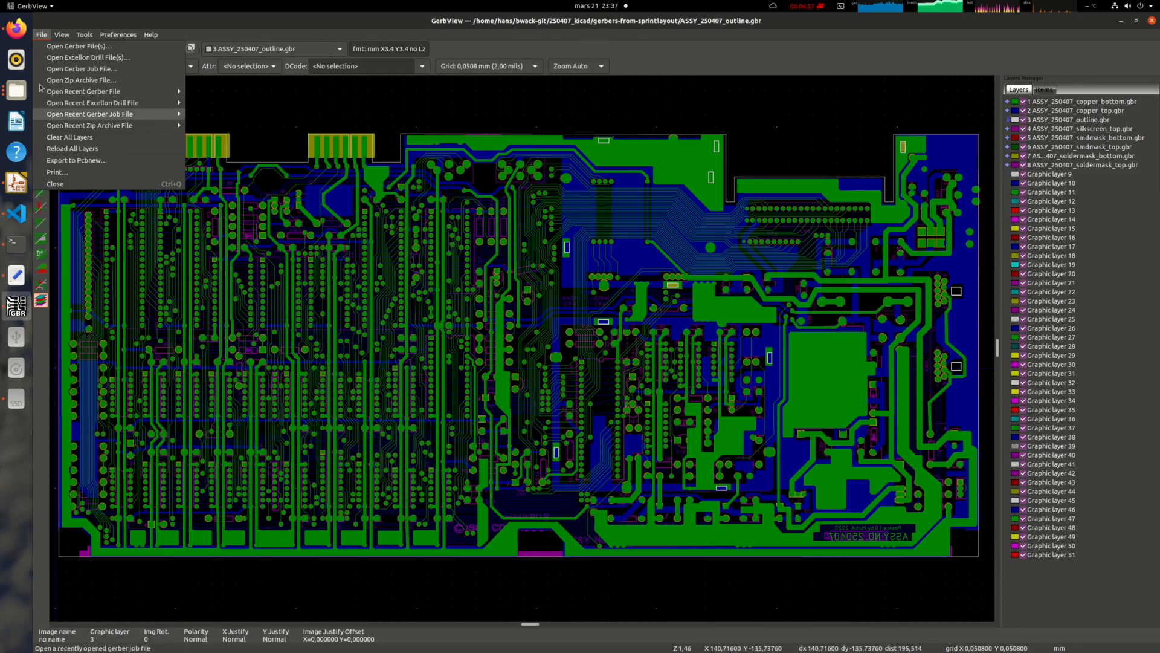
{"action": "left_click", "coordinate": [116, 161]}
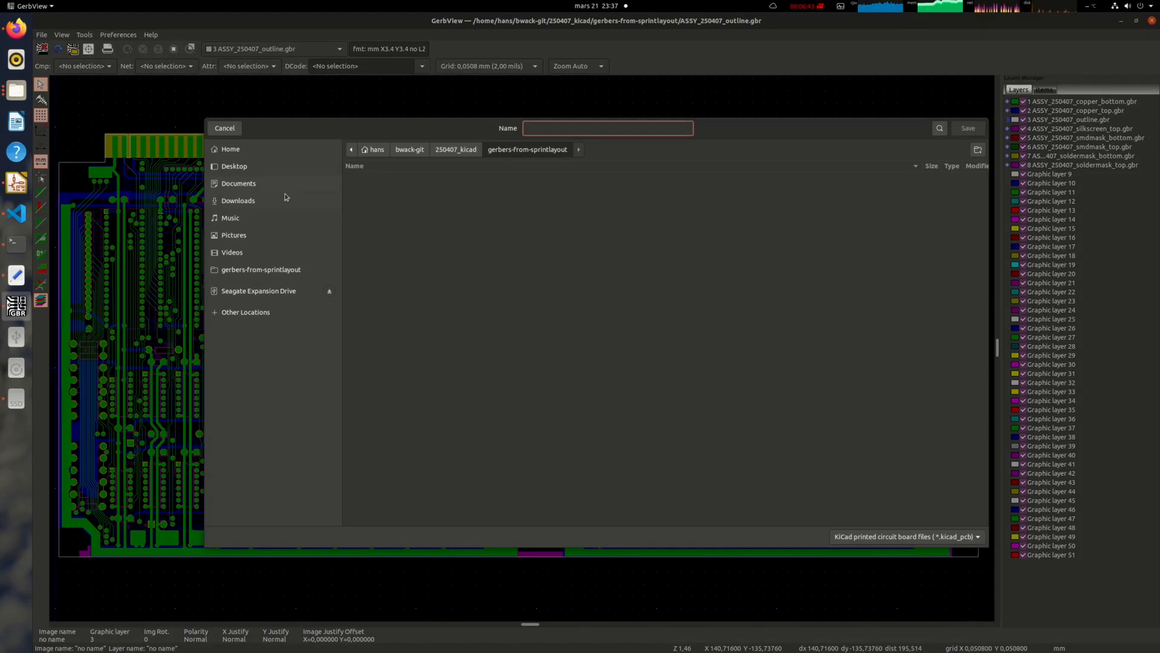
{"action": "left_click", "coordinate": [463, 150]}
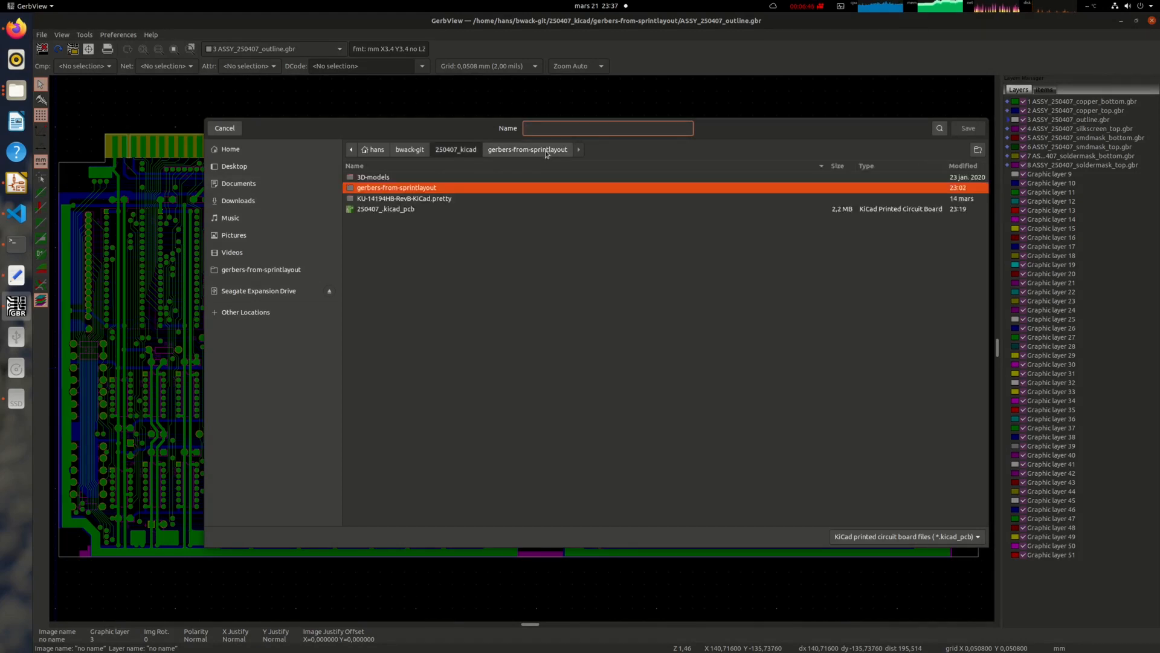
{"action": "left_click", "coordinate": [406, 151]}
{"action": "left_click", "coordinate": [403, 188]}
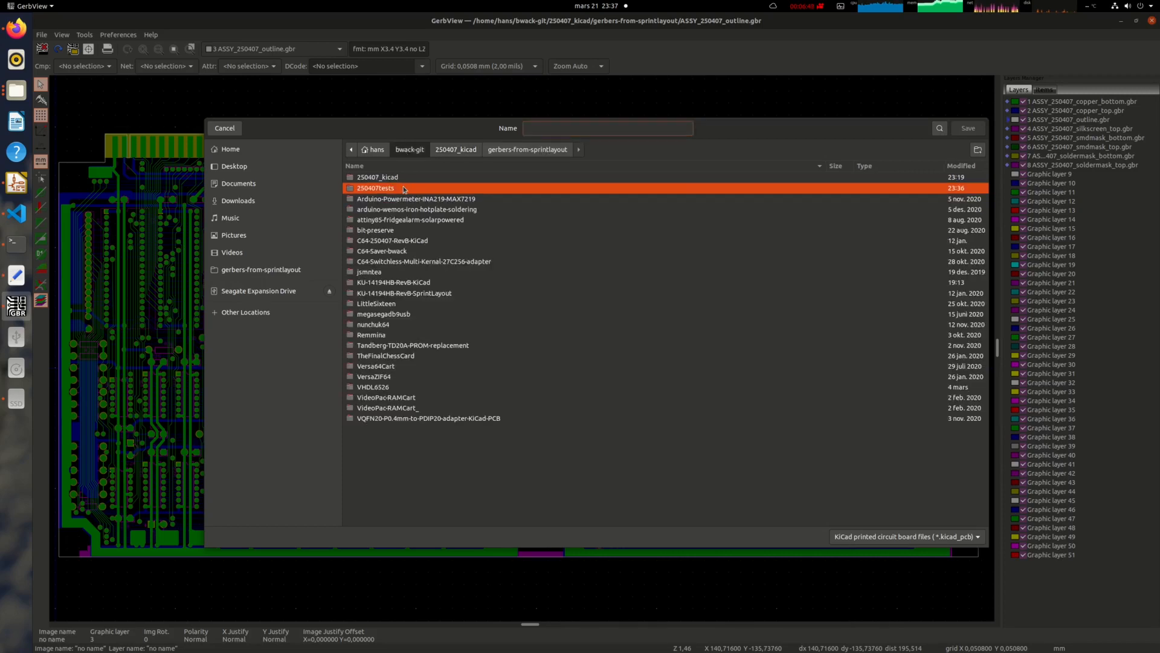
{"action": "double_click", "coordinate": [404, 188]}
{"action": "left_click", "coordinate": [496, 177]}
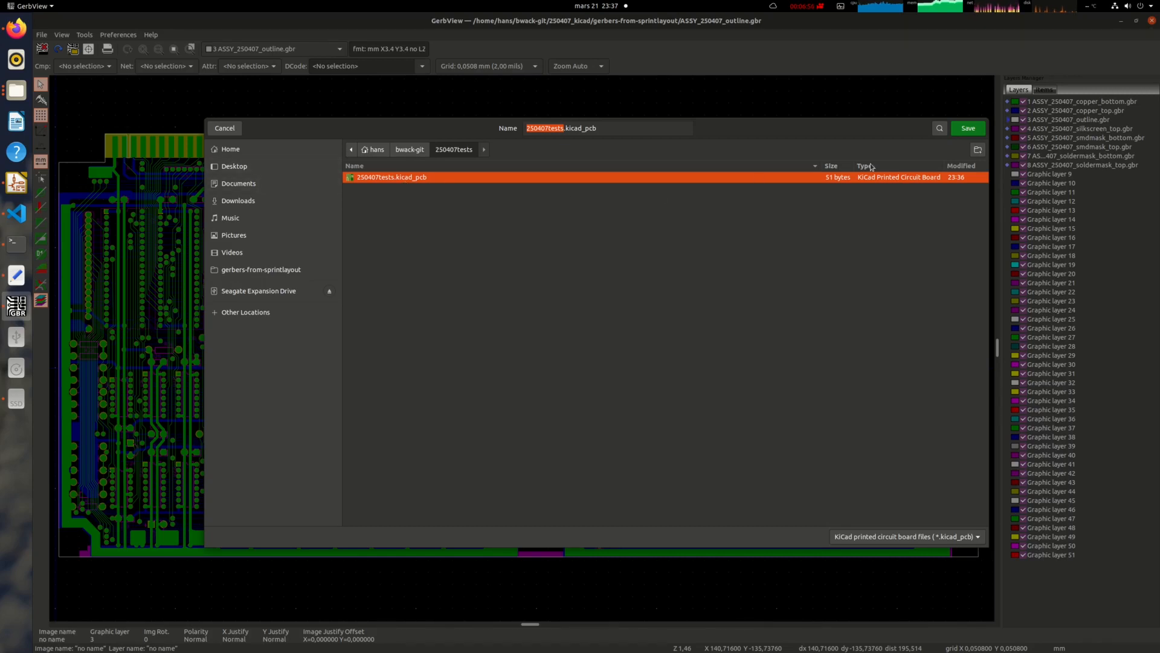
{"action": "left_click", "coordinate": [968, 129]}
{"action": "left_click", "coordinate": [668, 357]}
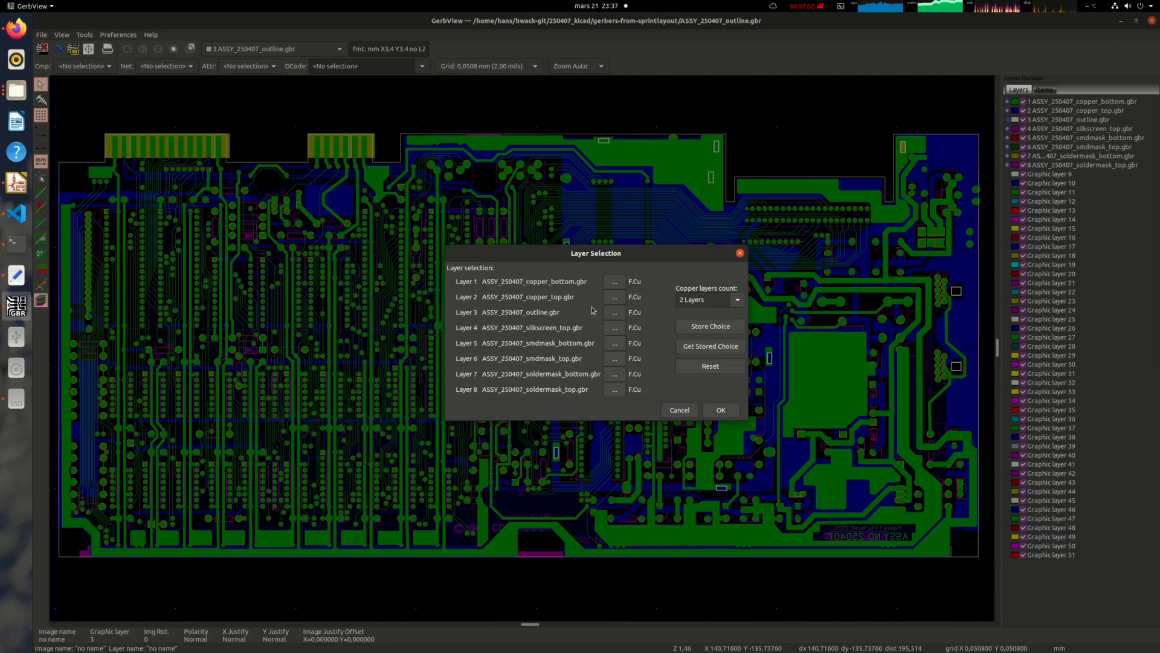
- Map the bottom copper file to B.Cu, the outline to Edge.Cuts and the top silkscreen to F.SilkS
{"action": "left_click", "coordinate": [623, 286]}
{"action": "left_click", "coordinate": [620, 301]}
{"action": "left_click", "coordinate": [615, 312]}
{"action": "left_click", "coordinate": [595, 377]}
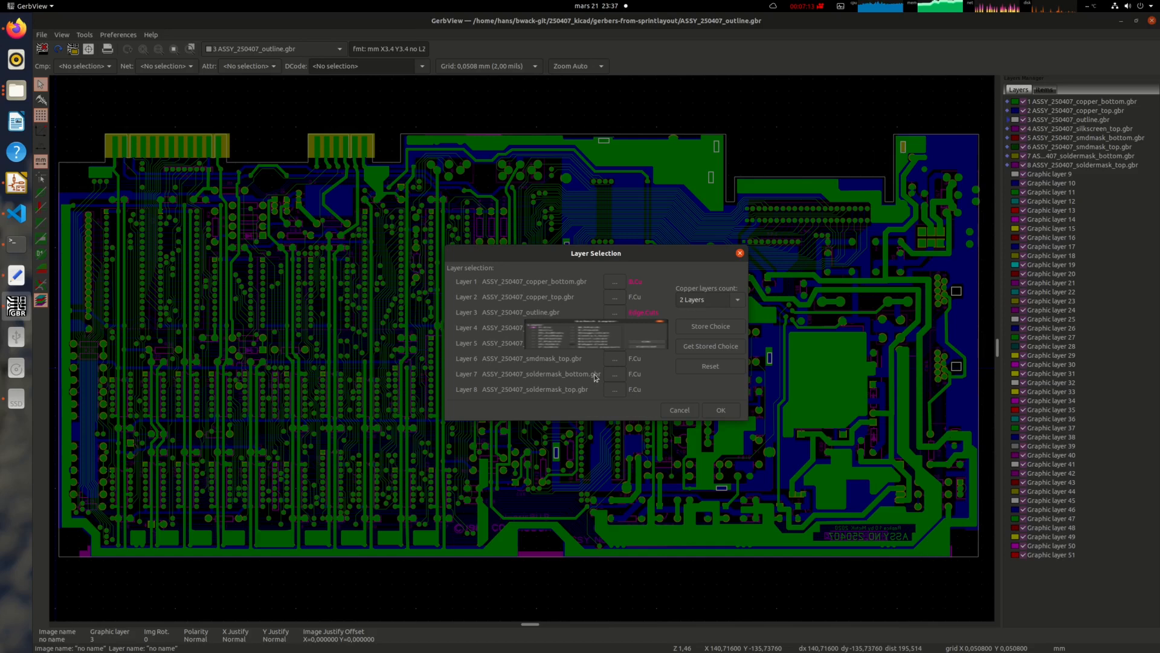
{"action": "left_click", "coordinate": [615, 327]}
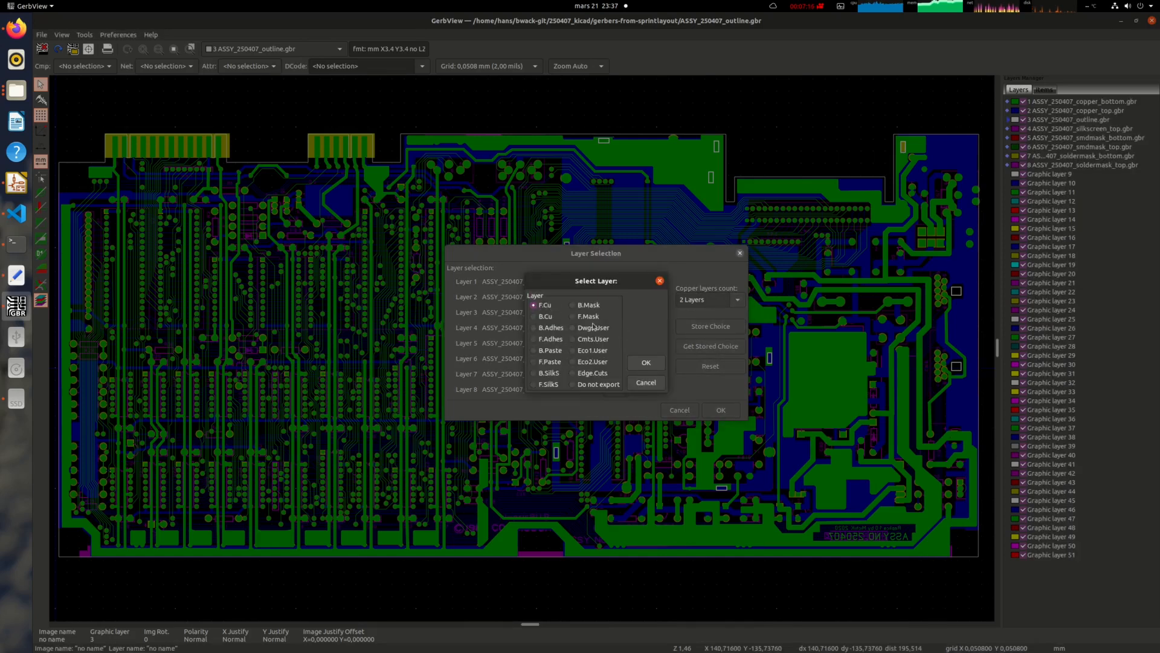
{"action": "left_click", "coordinate": [548, 384]}
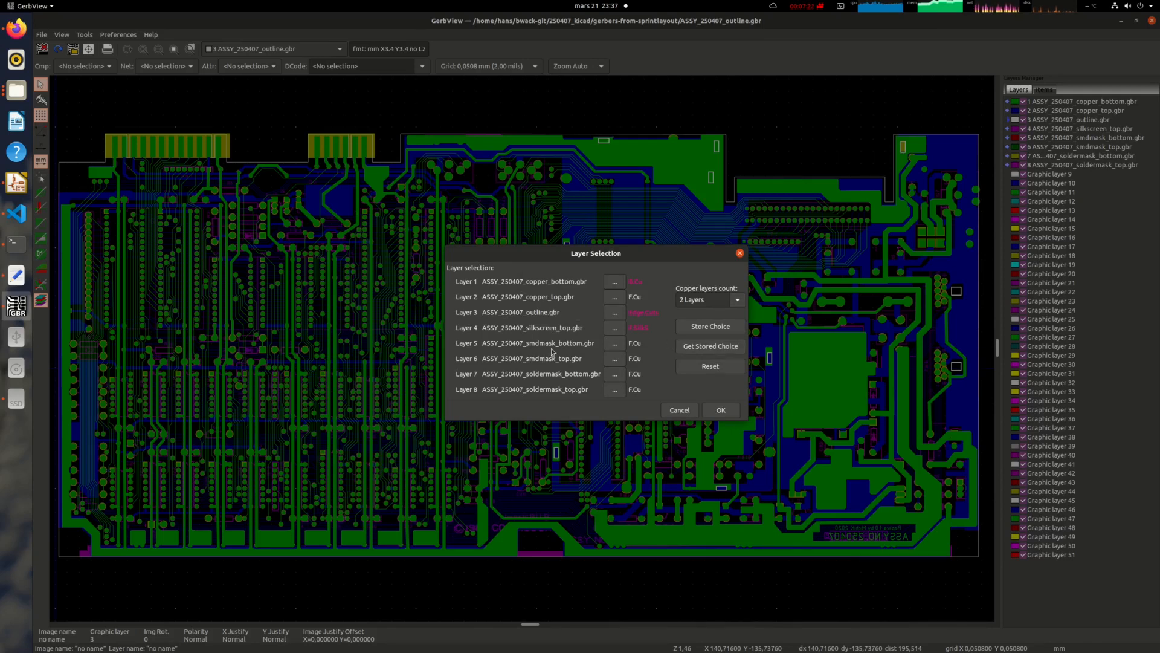
- Assign the mask files to B.Mask and F.Mask in the layer selection and run the export
{"action": "left_click", "coordinate": [615, 348]}
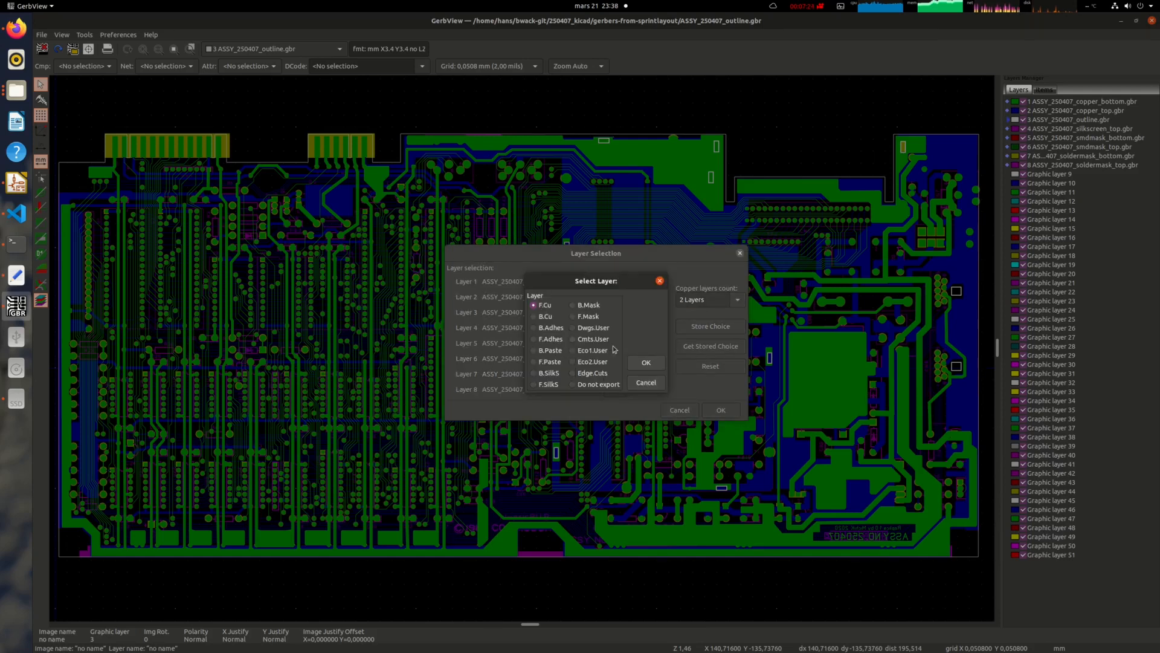
{"action": "left_click", "coordinate": [590, 308]}
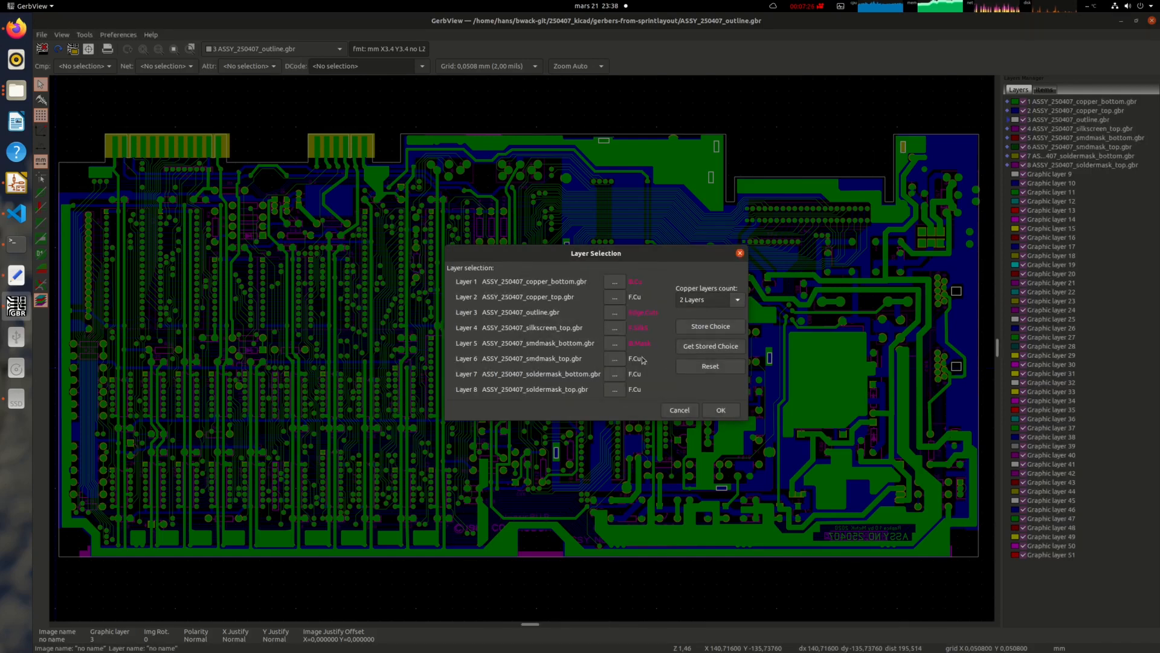
{"action": "left_click", "coordinate": [612, 333]}
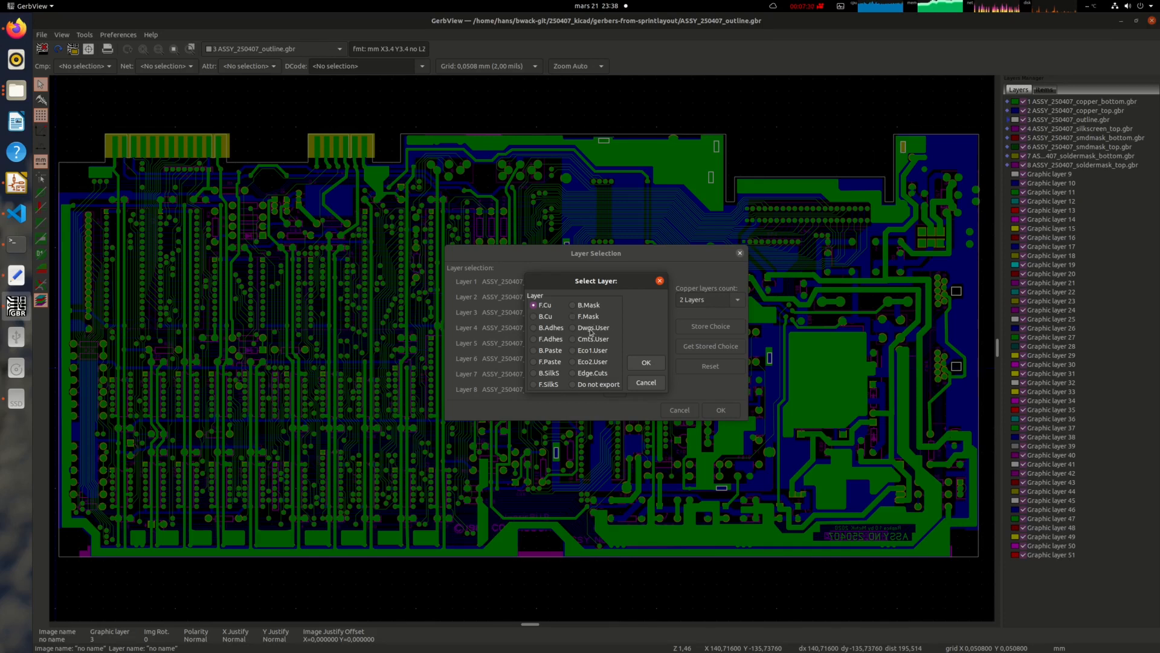
{"action": "left_click", "coordinate": [589, 317]}
{"action": "left_click", "coordinate": [622, 386]}
{"action": "left_click", "coordinate": [589, 320]}
{"action": "left_click", "coordinate": [721, 410]}
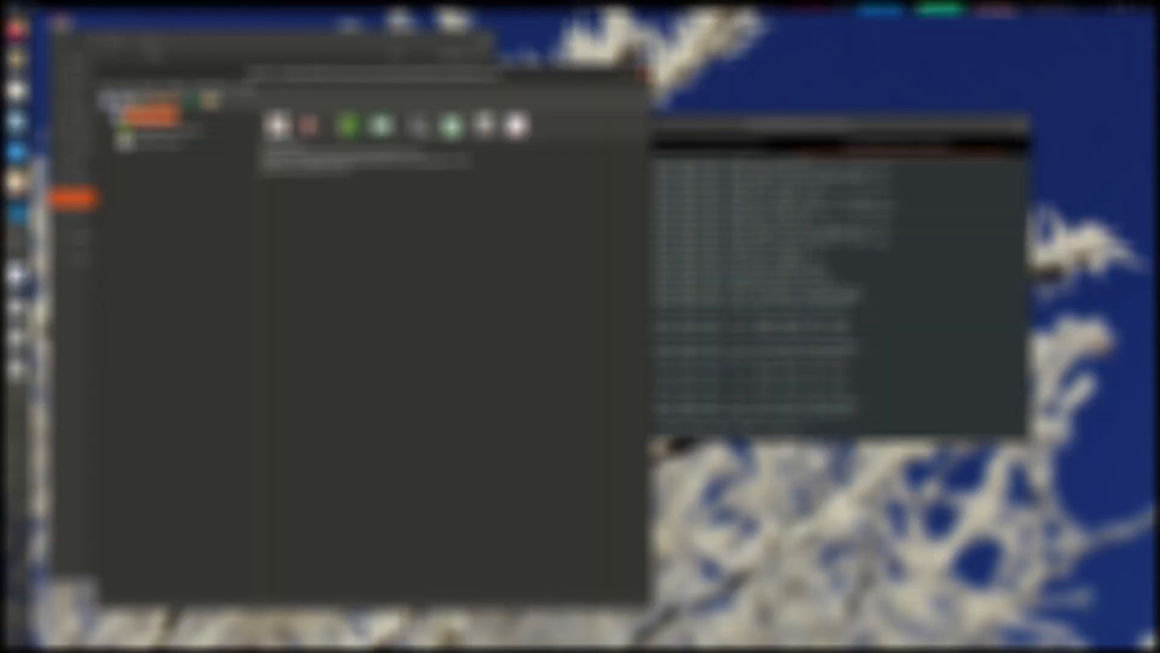
- Return to the 250407tests project and open its exported board file in the PCB editor
{"action": "left_click_drag", "start_coordinate": [235, 69], "coordinate": [574, 48]}
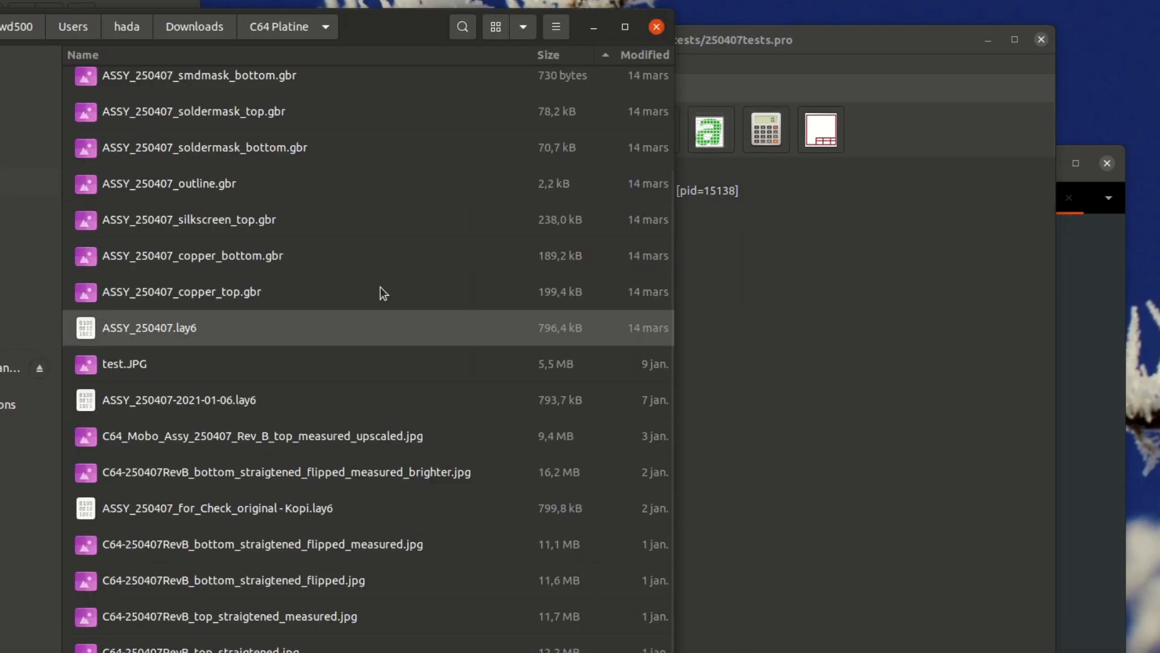
{"action": "left_click", "coordinate": [810, 391]}
{"action": "left_click", "coordinate": [225, 134]}
{"action": "double_click", "coordinate": [223, 134]}
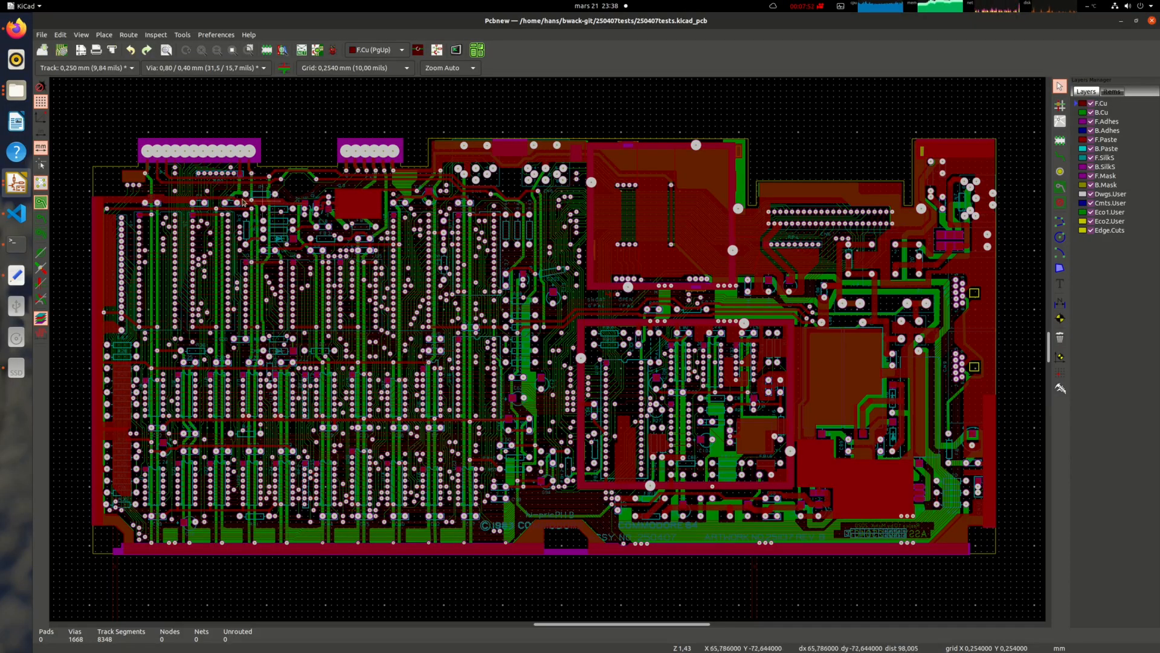
{"action": "left_click", "coordinate": [16, 184]}
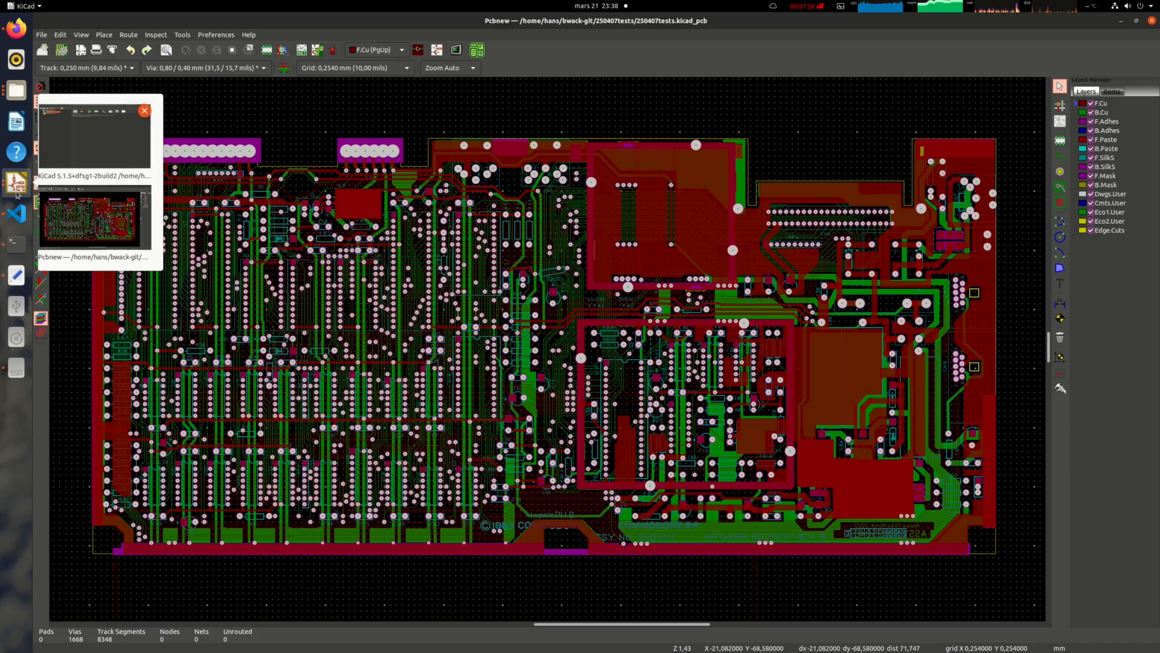
{"action": "left_click", "coordinate": [93, 218]}
- Open the board in the 3D viewer and examine its edge connectors and both sides up close
{"action": "scroll", "coordinate": [691, 416], "scroll_direction": "up", "scroll_amount": 7}
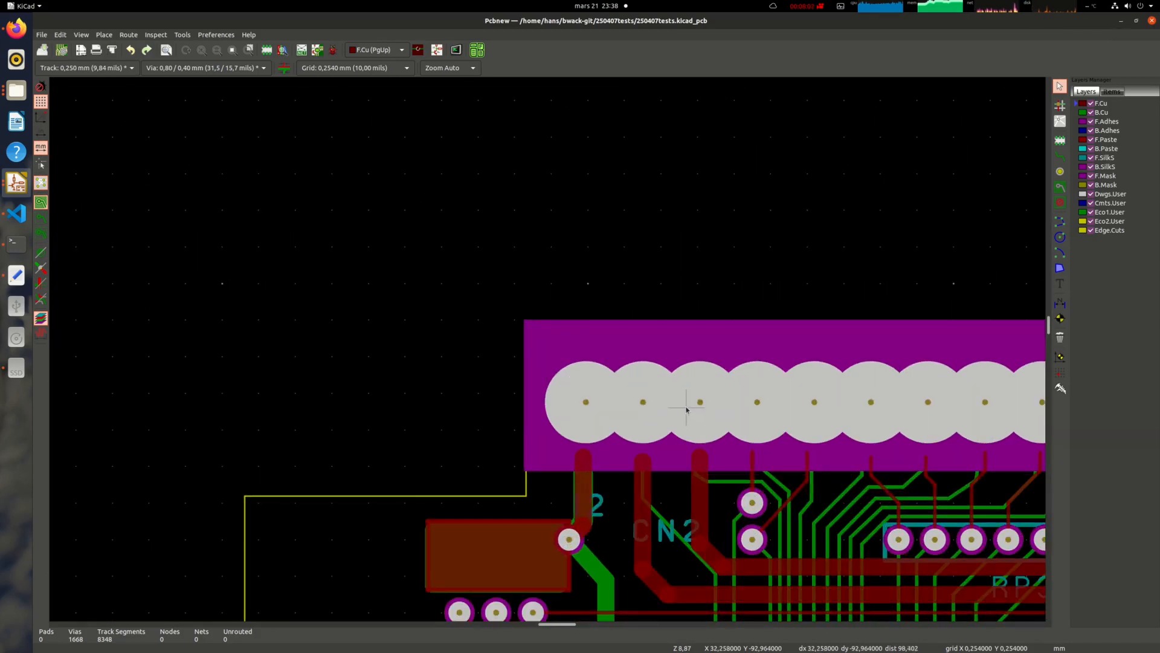
{"action": "key", "text": "alt+3"}
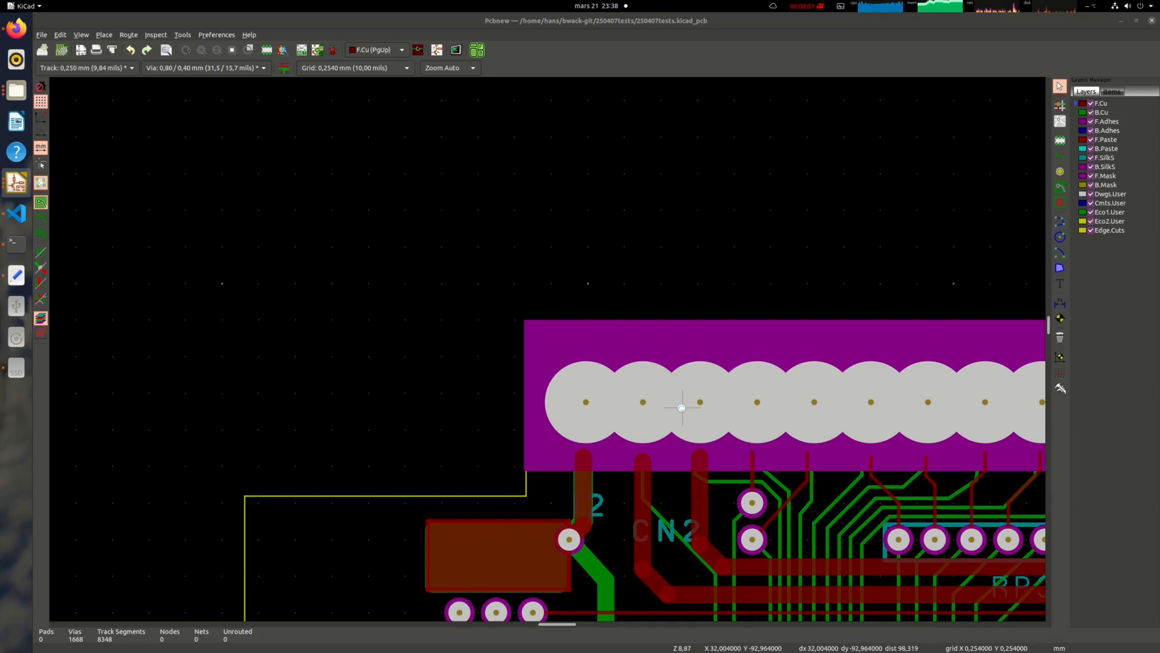
{"action": "scroll", "coordinate": [129, 276], "scroll_direction": "up", "scroll_amount": 1}
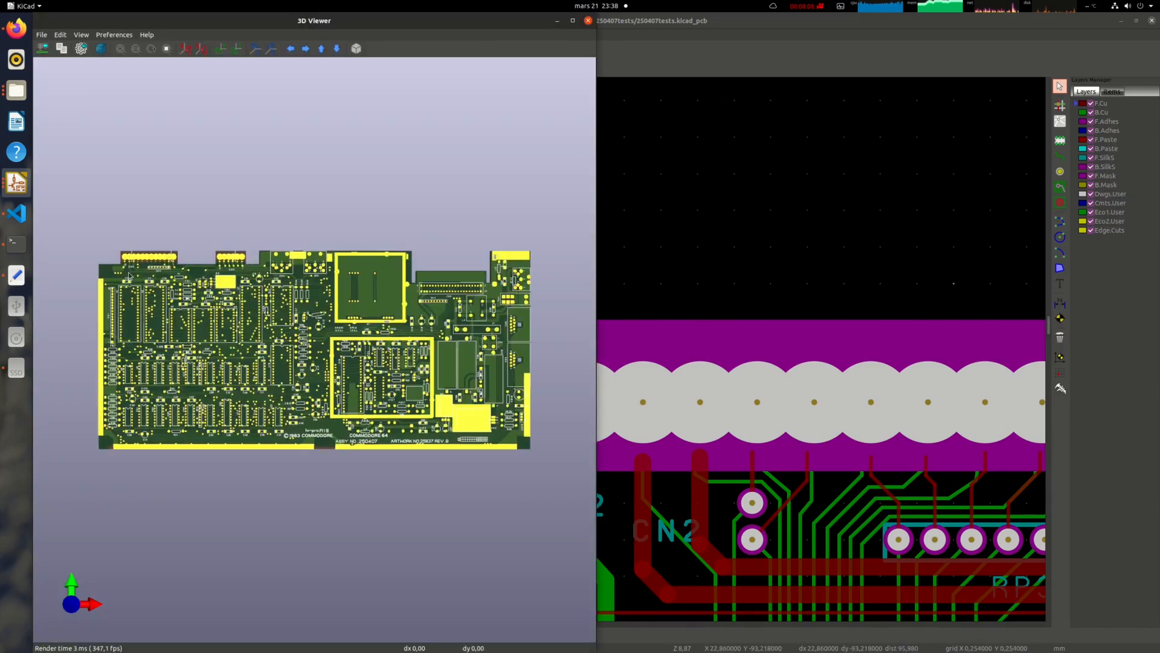
{"action": "scroll", "coordinate": [129, 276], "scroll_direction": "up", "scroll_amount": 10}
{"action": "middle_click_drag", "start_coordinate": [151, 323], "coordinate": [458, 343]}
{"action": "middle_click_drag", "start_coordinate": [224, 306], "coordinate": [390, 344]}
{"action": "left_click_drag", "start_coordinate": [390, 343], "coordinate": [722, 334]}
{"action": "middle_click_drag", "start_coordinate": [580, 411], "coordinate": [442, 437]}
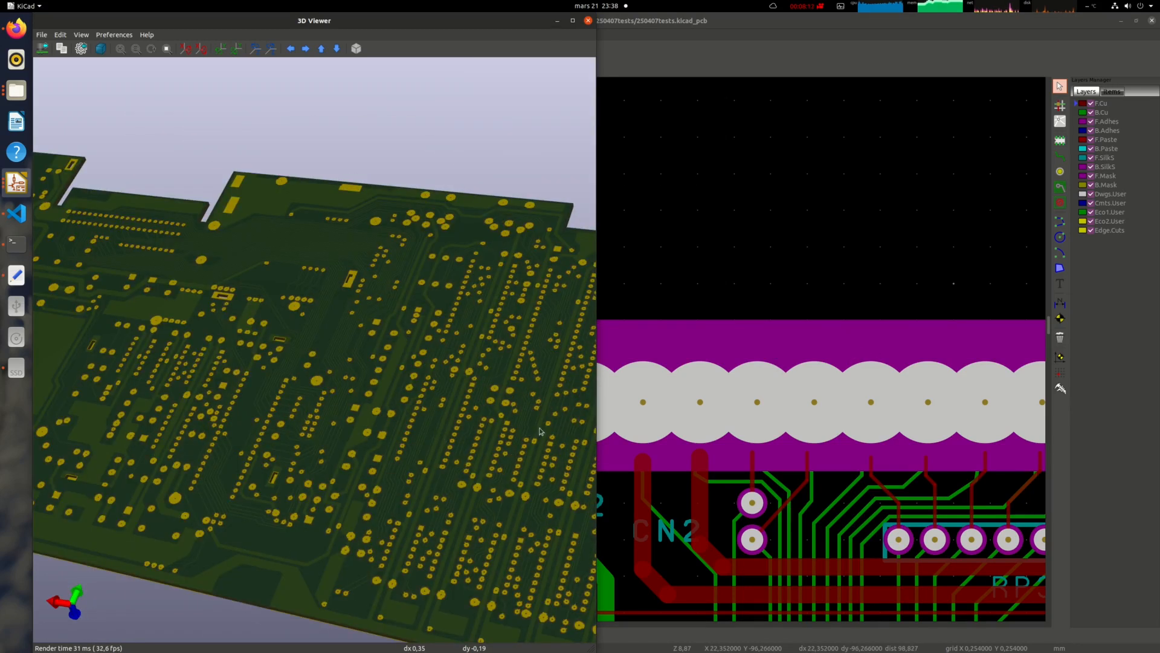
{"action": "left_click_drag", "start_coordinate": [539, 427], "coordinate": [64, 378]}
{"action": "left_click_drag", "start_coordinate": [356, 362], "coordinate": [275, 250]}
{"action": "scroll", "coordinate": [275, 252], "scroll_direction": "down", "scroll_amount": 4}
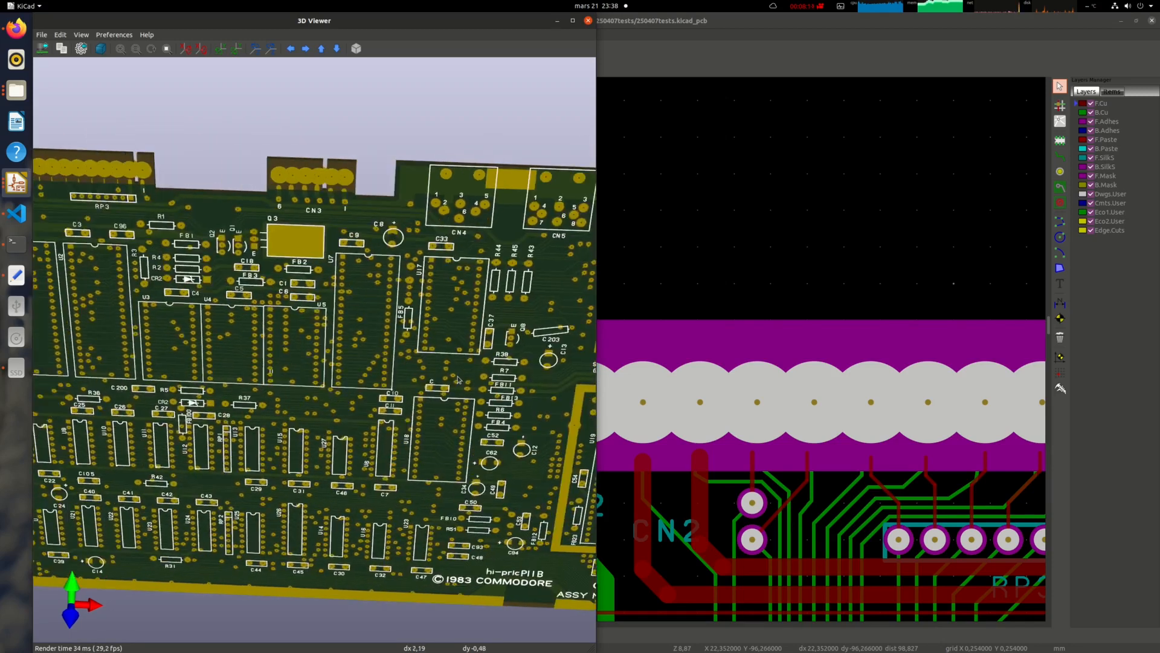
- Examine the CN2 edge connector pads up close in the 3D viewer and close the viewer
{"action": "scroll", "coordinate": [232, 193], "scroll_direction": "up", "scroll_amount": 10}
{"action": "left_click_drag", "start_coordinate": [235, 161], "coordinate": [323, 296]}
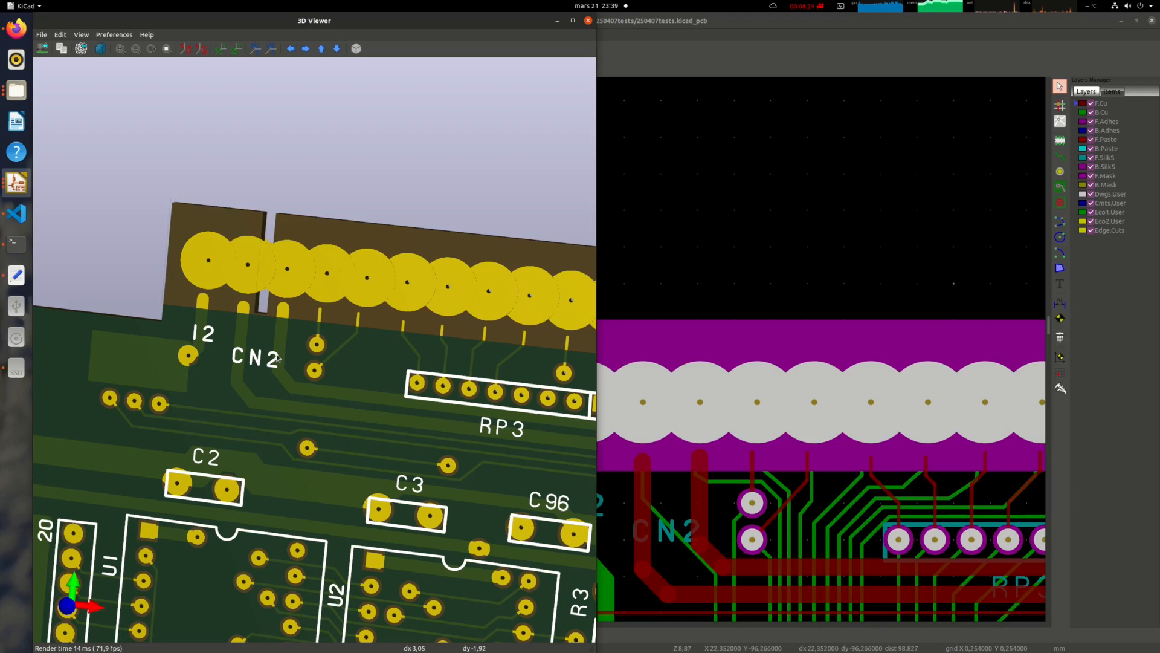
{"action": "left_click", "coordinate": [588, 21]}
- Open the properties of the via just above the R36 label and check its diameter and drill
{"action": "scroll", "coordinate": [368, 274], "scroll_direction": "down", "scroll_amount": 1}
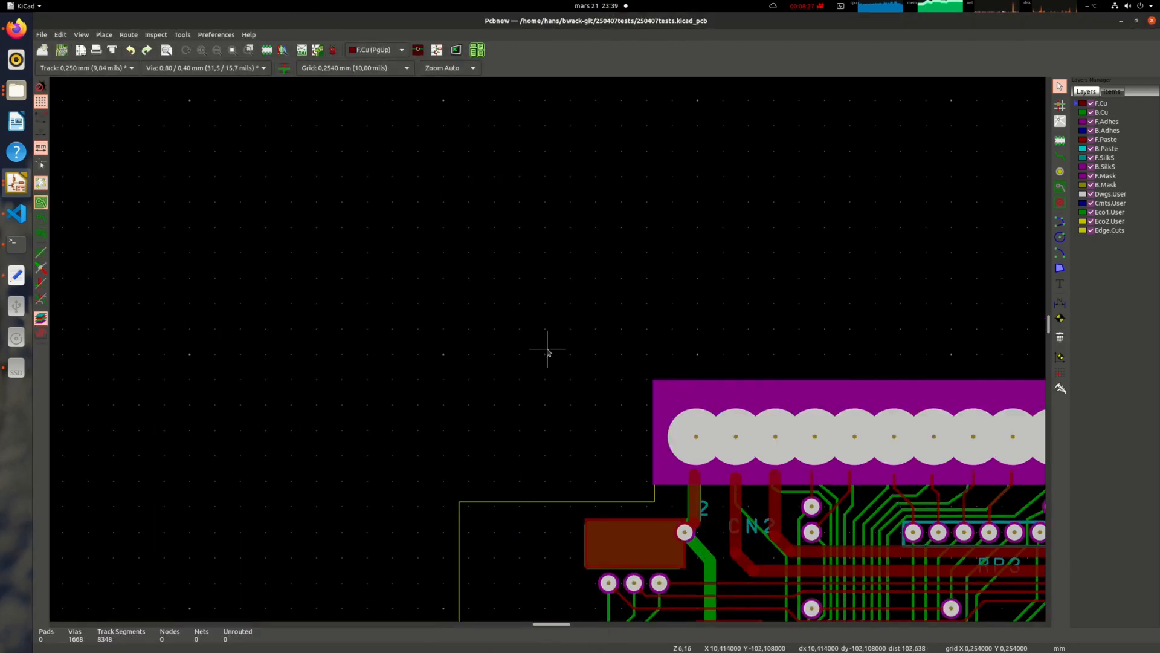
{"action": "scroll", "coordinate": [601, 362], "scroll_direction": "down", "scroll_amount": 1}
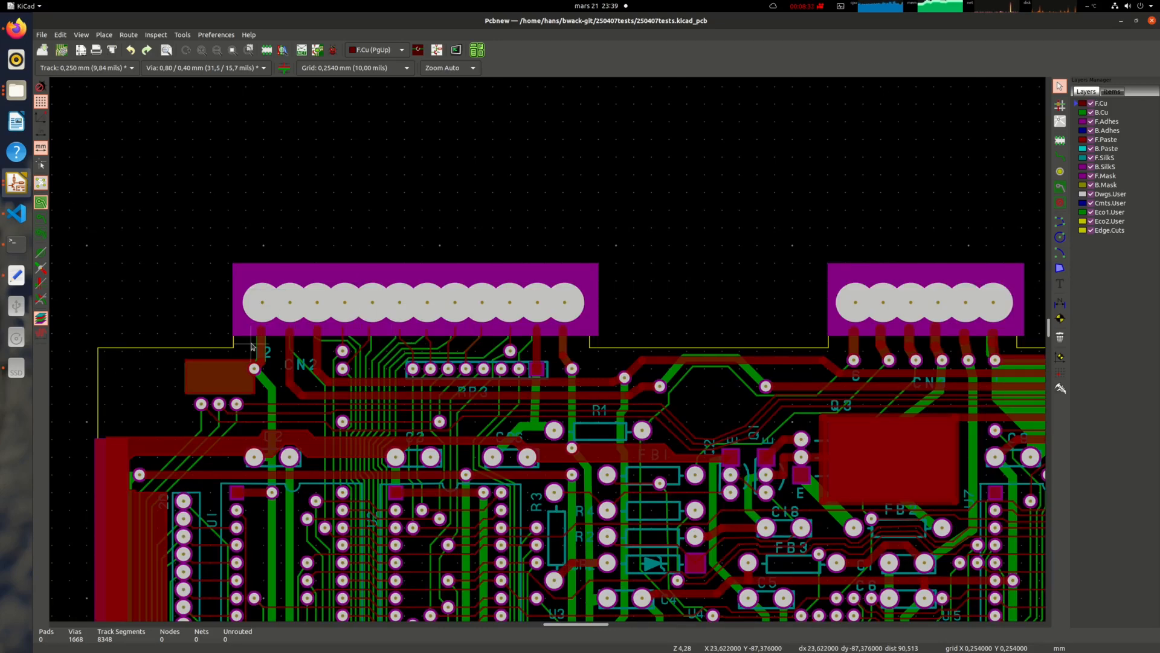
{"action": "scroll", "coordinate": [499, 382], "scroll_direction": "down", "scroll_amount": 1}
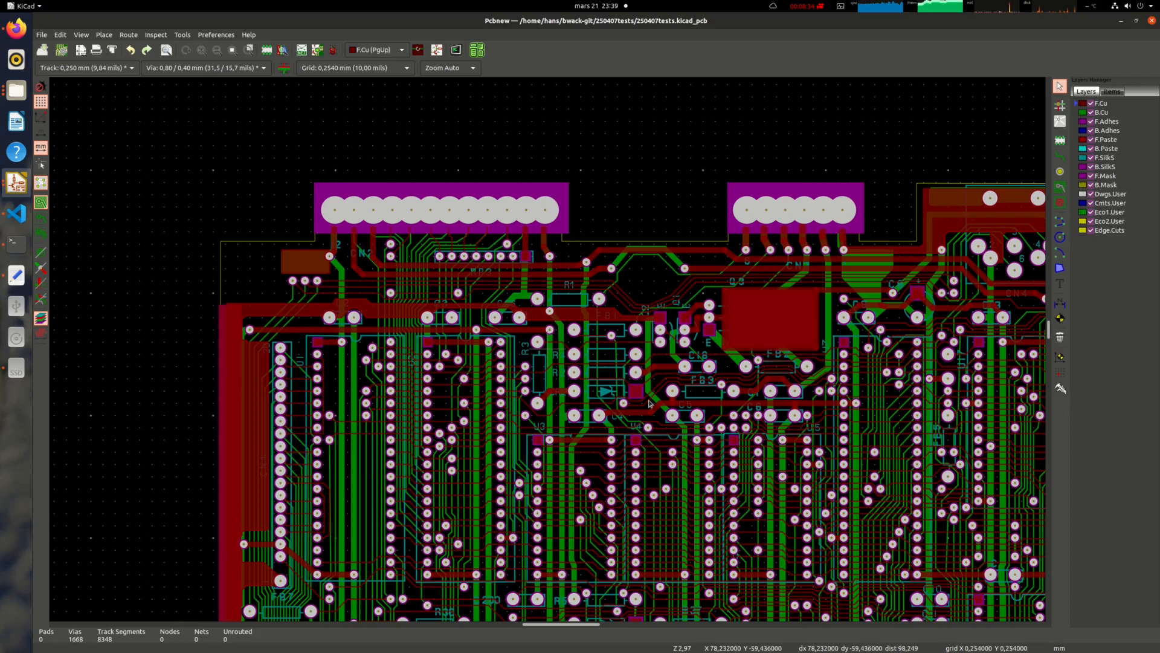
{"action": "middle_click_drag", "start_coordinate": [830, 492], "coordinate": [632, 387]}
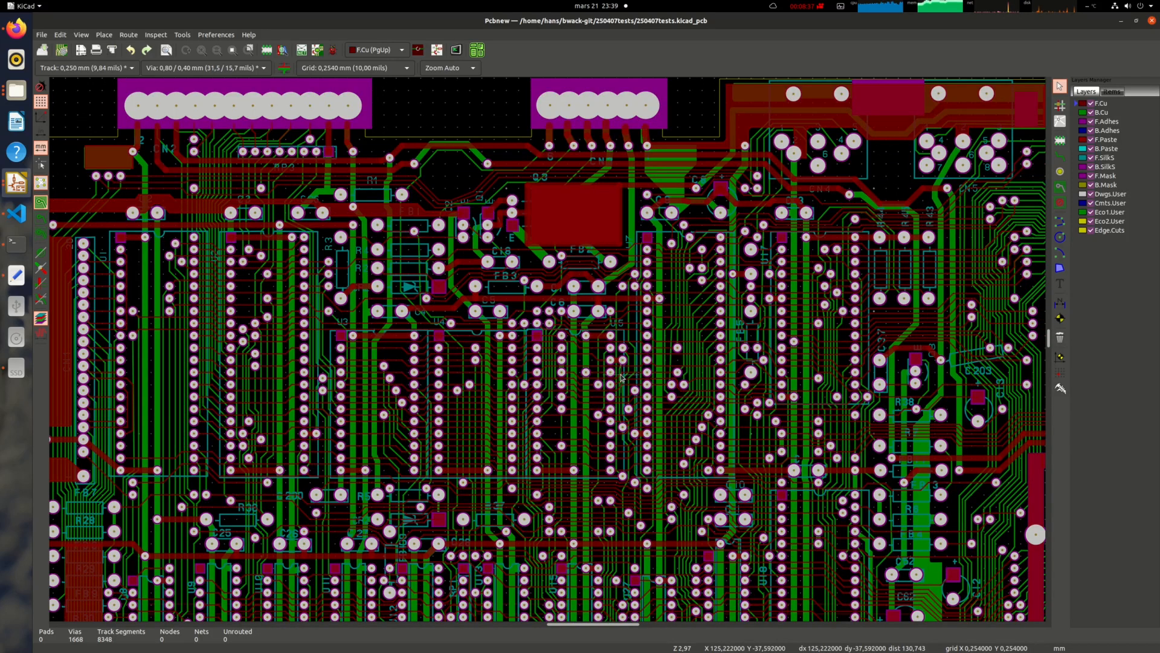
{"action": "middle_click_drag", "start_coordinate": [621, 329], "coordinate": [639, 148]}
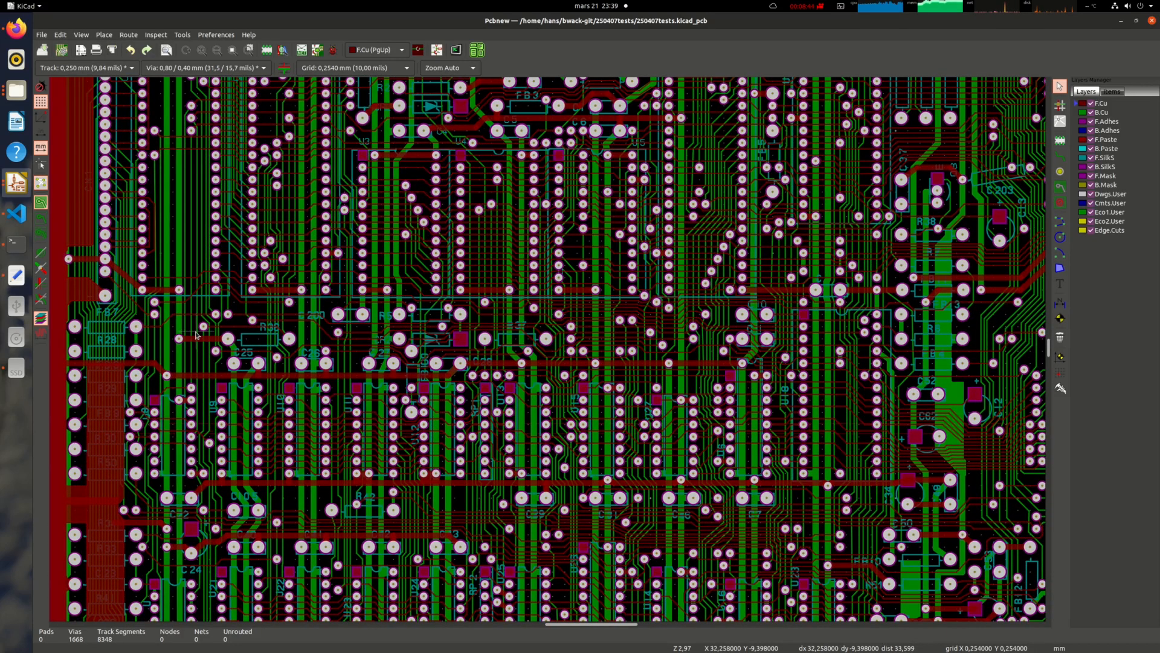
{"action": "scroll", "coordinate": [184, 322], "scroll_direction": "up", "scroll_amount": 3}
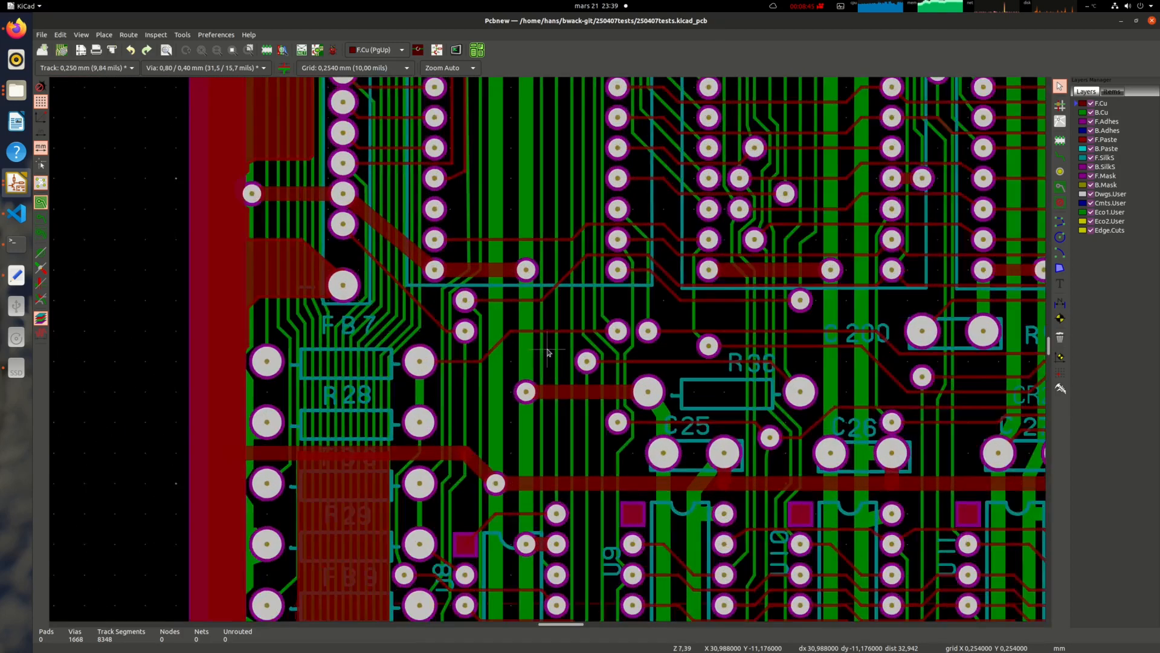
{"action": "scroll", "coordinate": [547, 352], "scroll_direction": "up", "scroll_amount": 2}
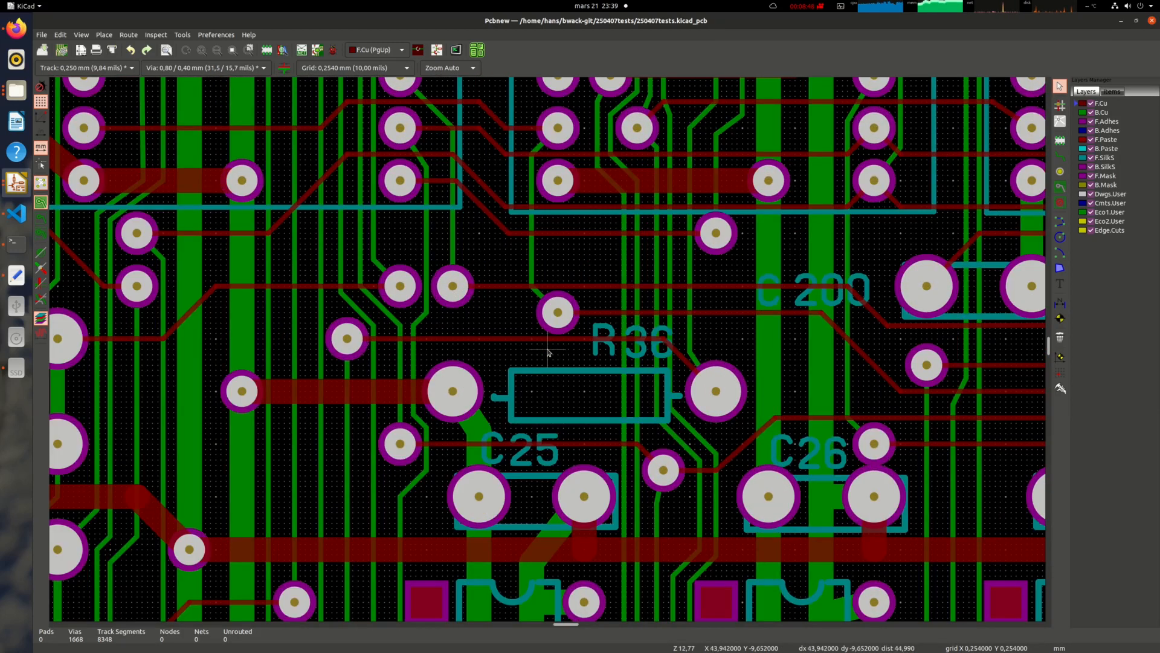
{"action": "left_click", "coordinate": [563, 297]}
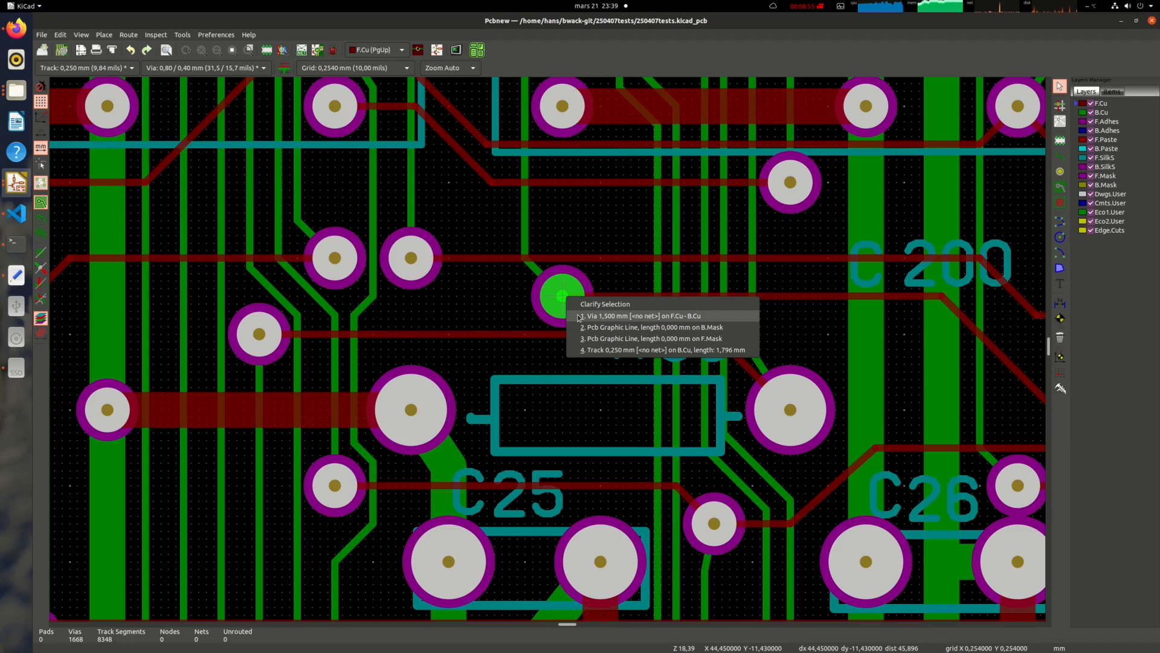
{"action": "left_click", "coordinate": [515, 326]}
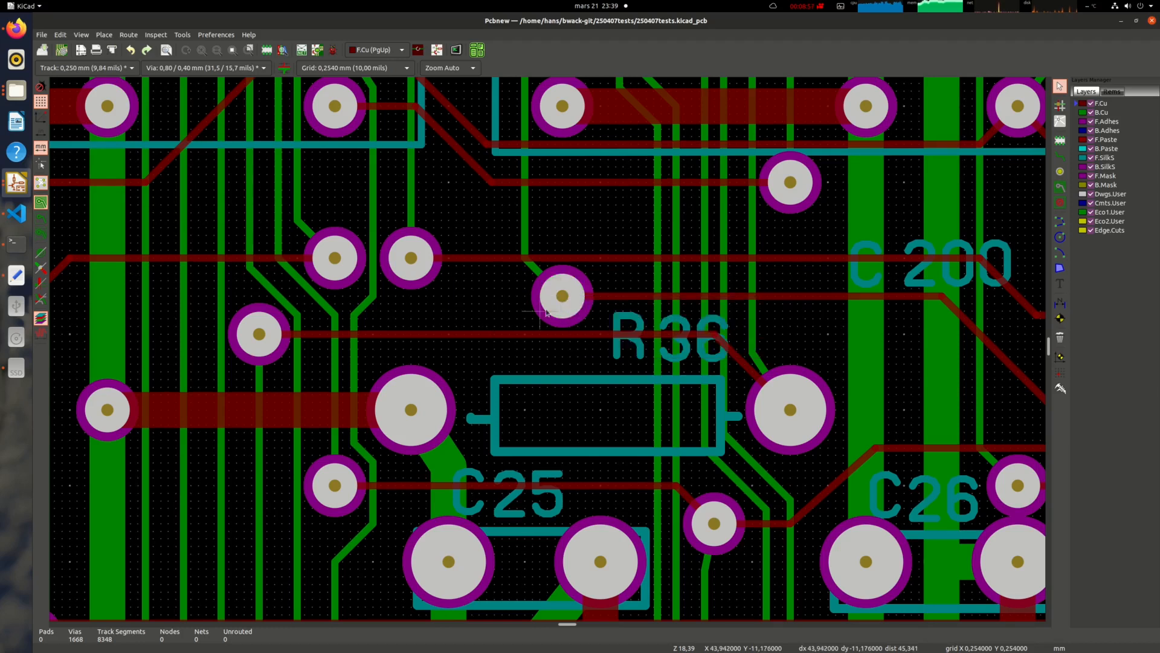
{"action": "left_click", "coordinate": [560, 297]}
{"action": "left_click", "coordinate": [577, 315]}
{"action": "key", "text": "e"}
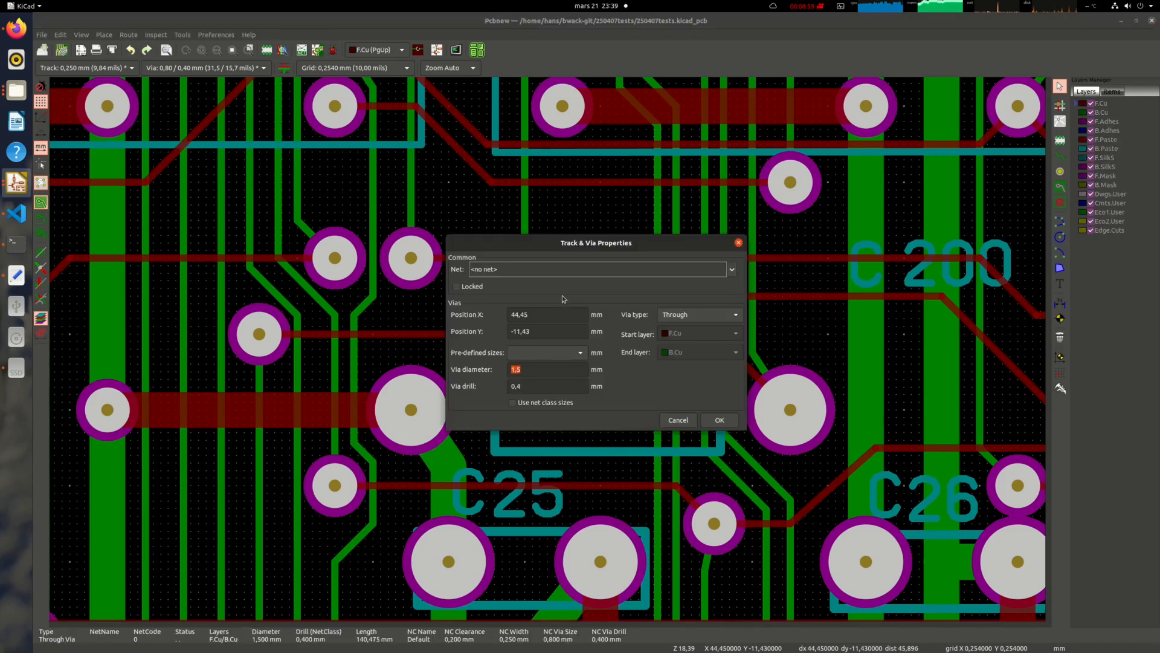
{"action": "key", "text": "Tab"}
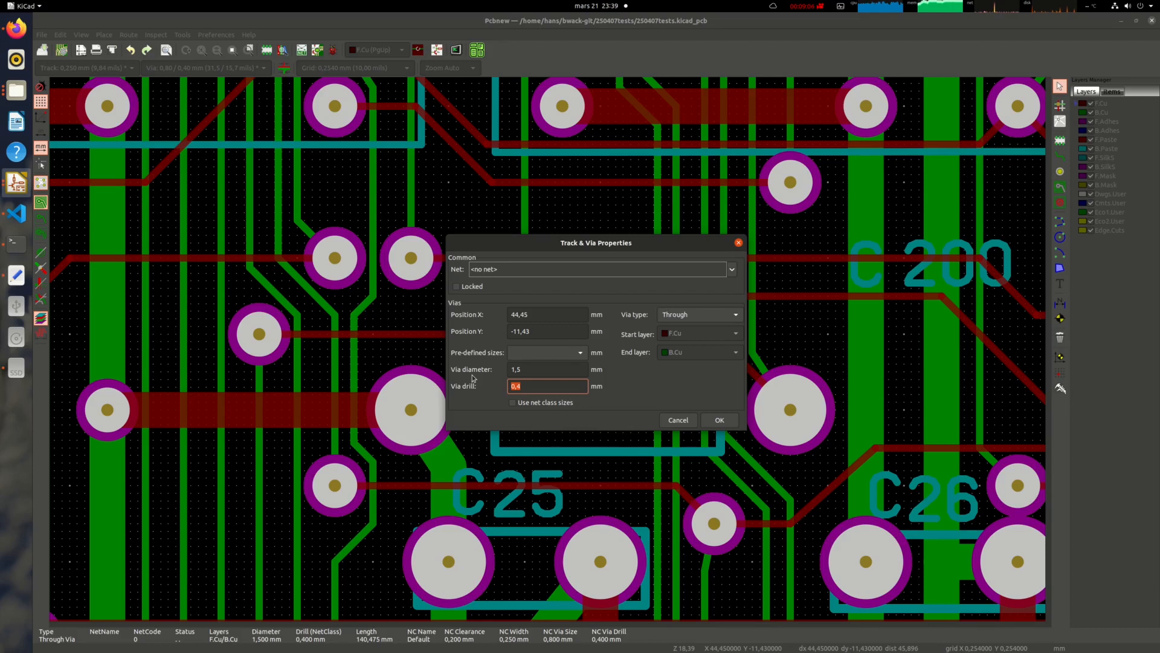
{"action": "key", "text": "Return"}
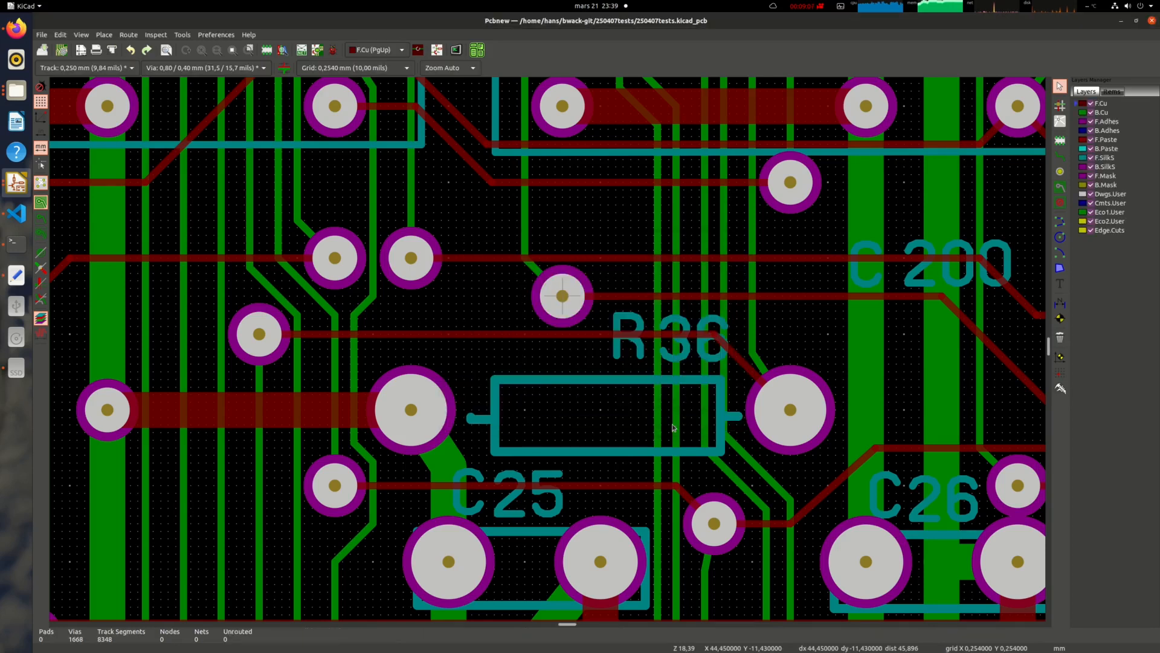
- Check the diameter and drill of the via below C200 in its properties
{"action": "scroll", "coordinate": [673, 396], "scroll_direction": "down", "scroll_amount": 5}
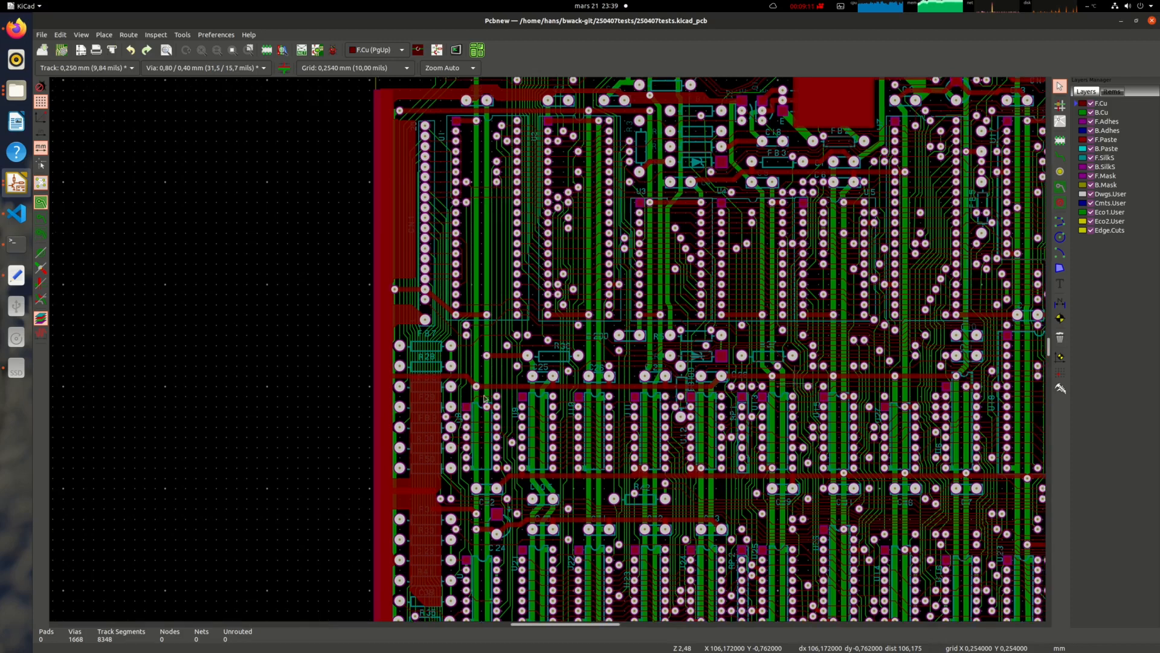
{"action": "middle_click_drag", "start_coordinate": [747, 344], "coordinate": [431, 356]}
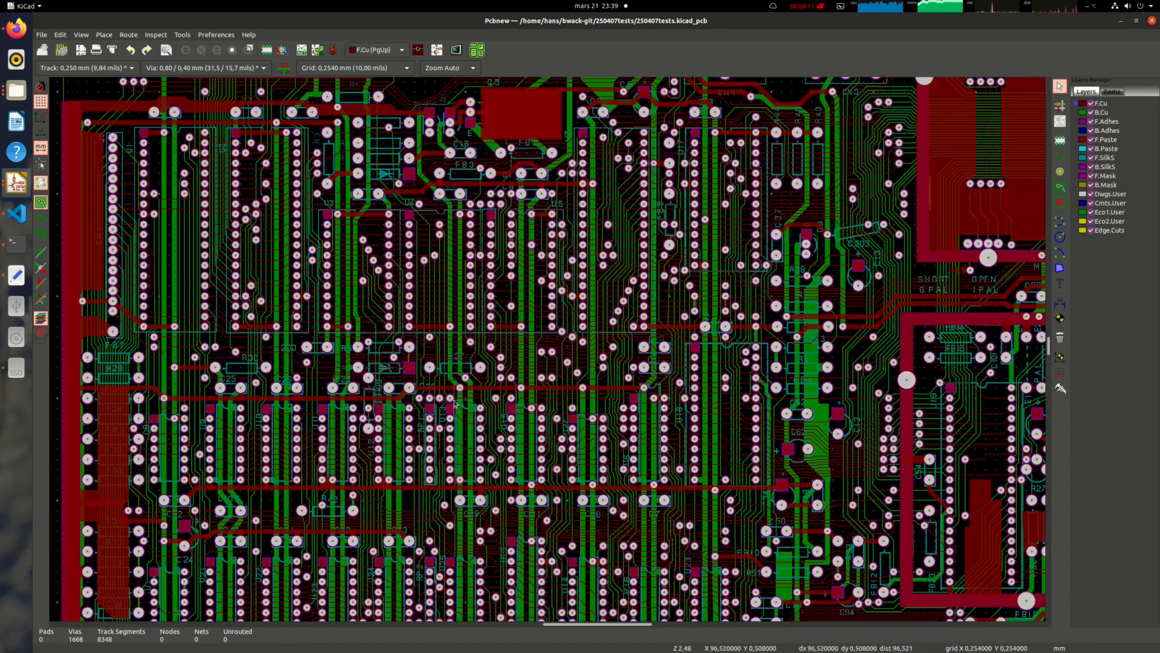
{"action": "scroll", "coordinate": [431, 357], "scroll_direction": "up", "scroll_amount": 3}
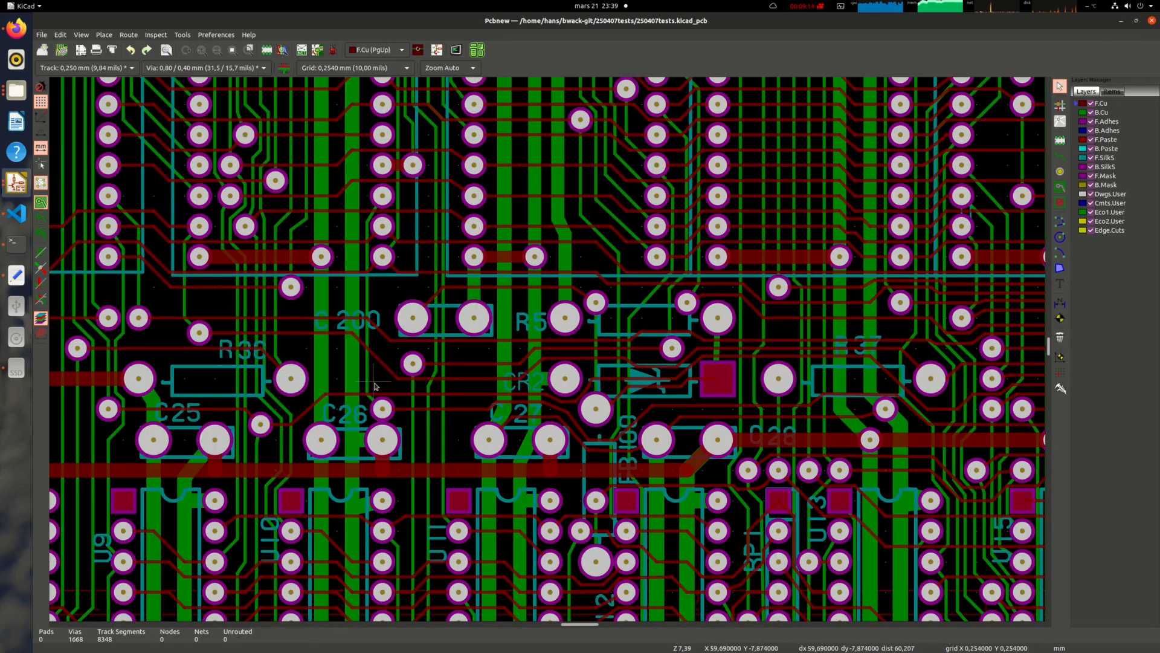
{"action": "scroll", "coordinate": [413, 363], "scroll_direction": "up", "scroll_amount": 3}
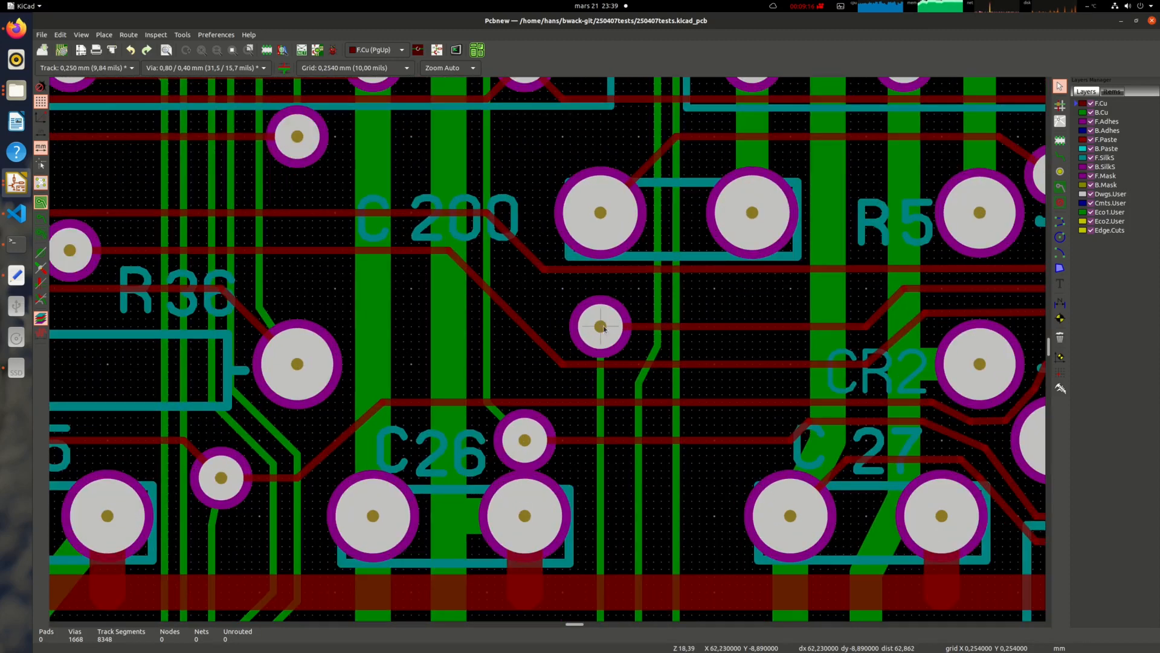
{"action": "double_click", "coordinate": [600, 327]}
{"action": "left_click", "coordinate": [613, 343]}
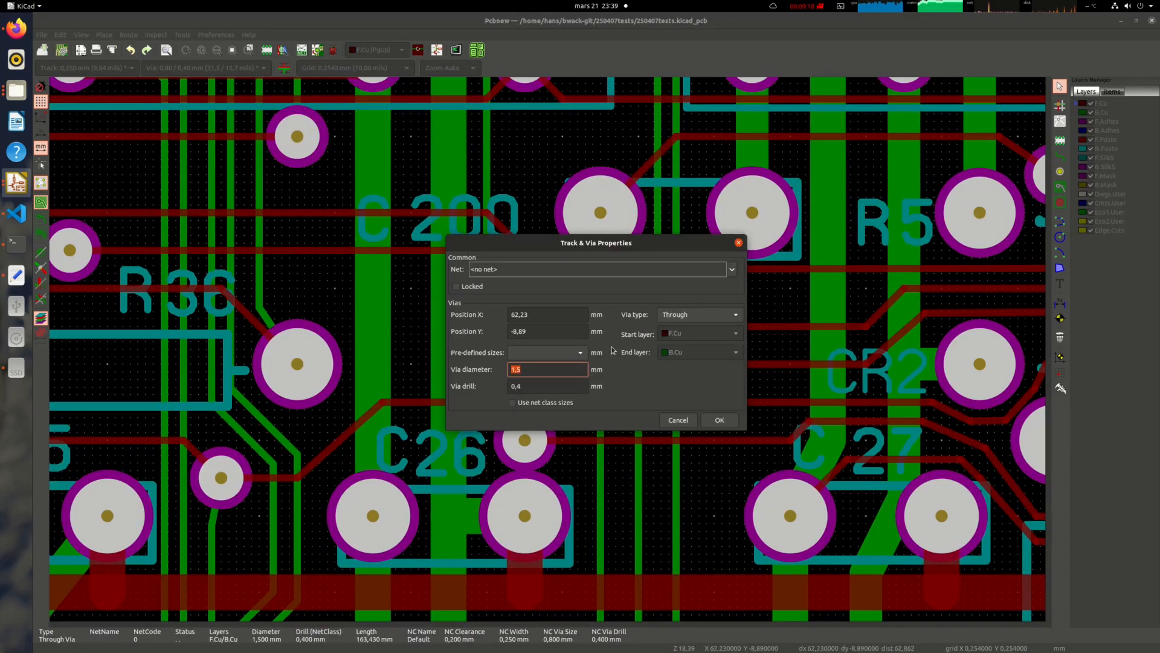
{"action": "key", "text": "Tab"}
{"action": "left_click_drag", "start_coordinate": [496, 367], "coordinate": [496, 366]}
{"action": "key", "text": "Return"}
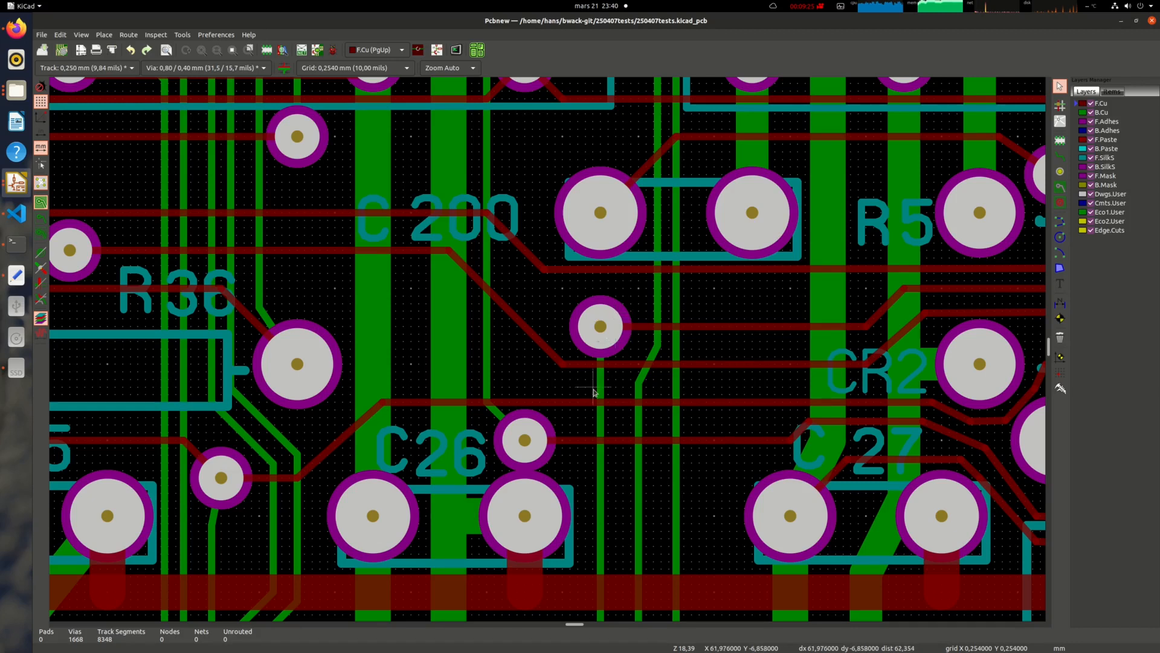
- List the overlapping items at the via below C200 and dismiss the list without choosing any
{"action": "scroll", "coordinate": [382, 467], "scroll_direction": "down", "scroll_amount": 5}
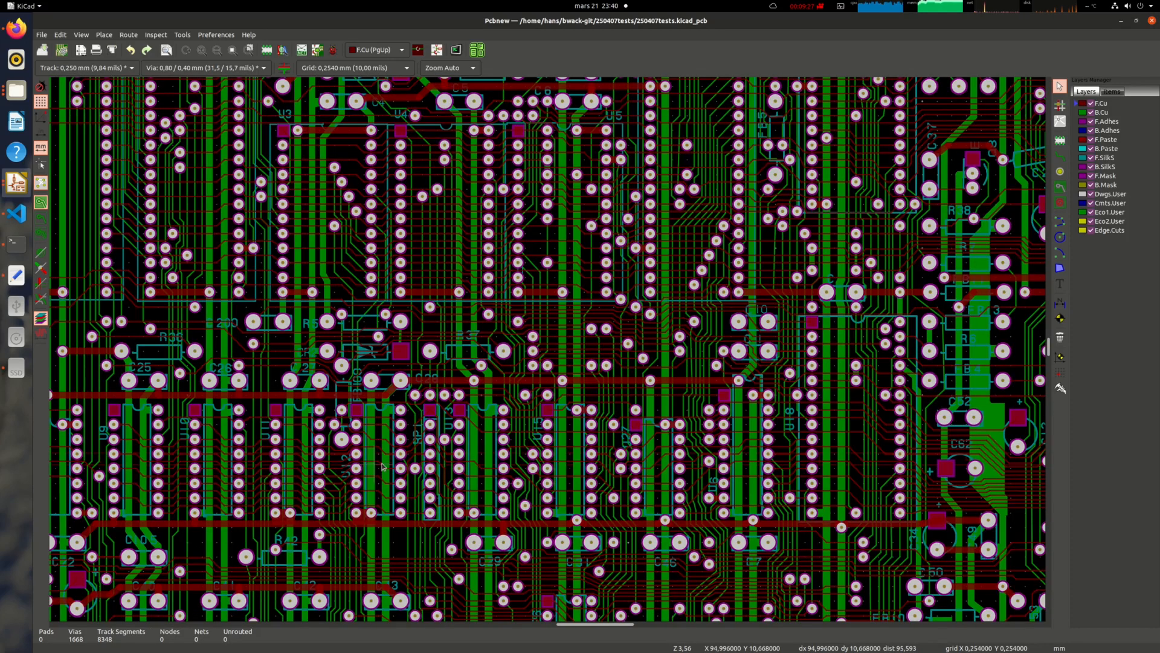
{"action": "scroll", "coordinate": [308, 372], "scroll_direction": "up", "scroll_amount": 2}
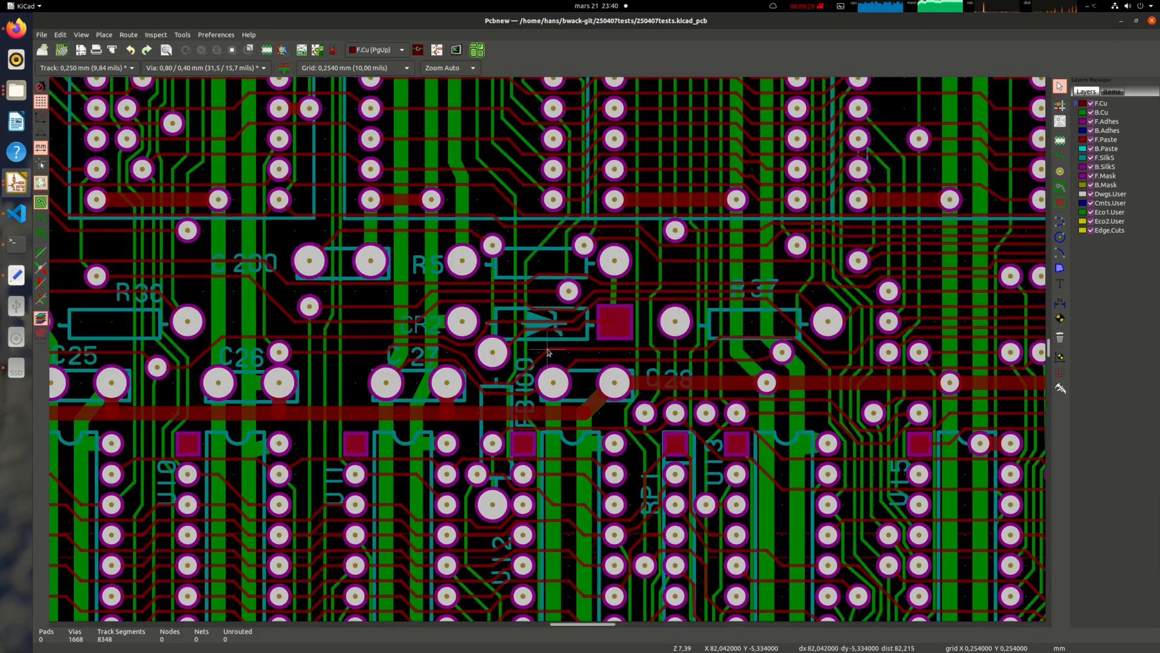
{"action": "scroll", "coordinate": [269, 347], "scroll_direction": "up", "scroll_amount": 4}
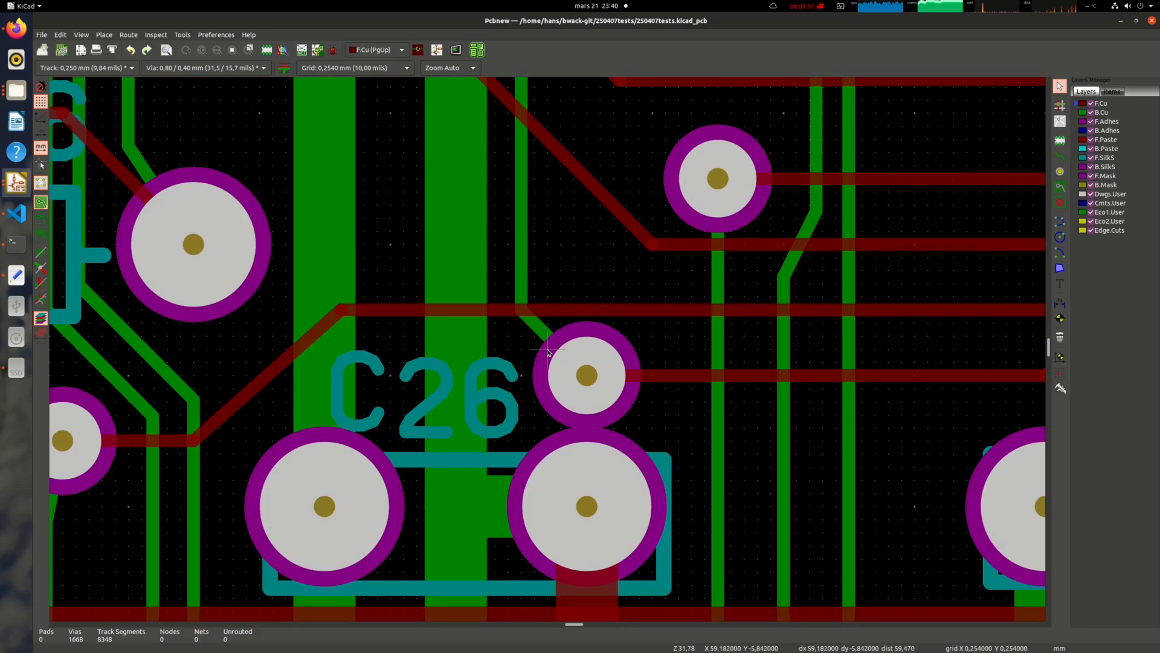
{"action": "left_click", "coordinate": [510, 302]}
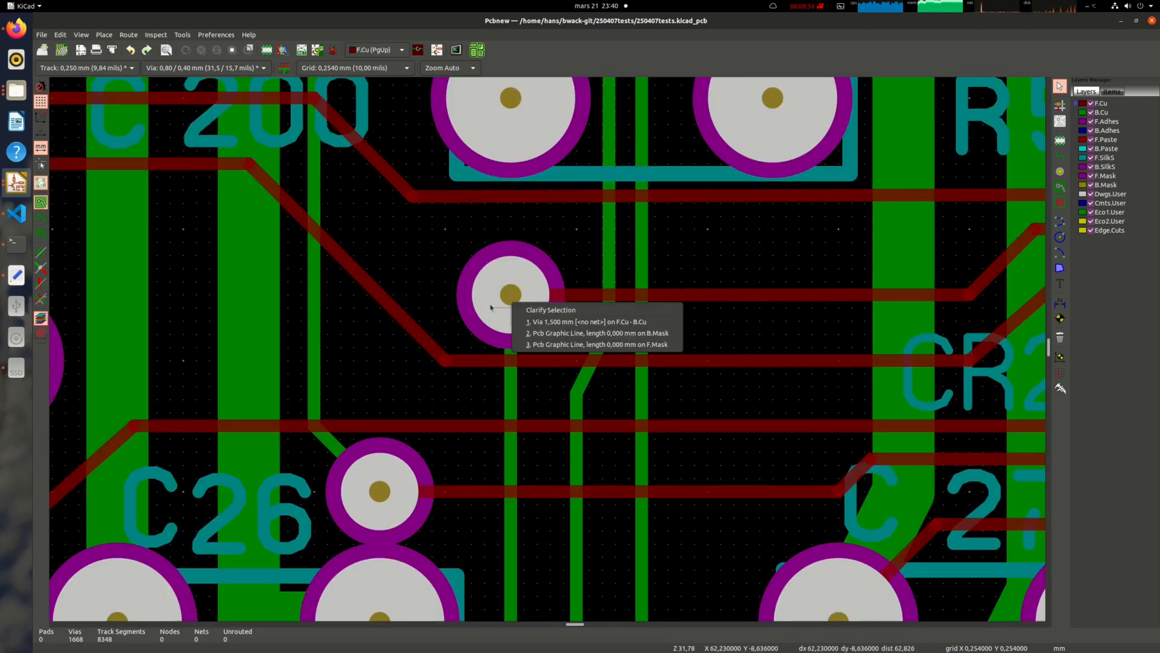
{"action": "left_click", "coordinate": [488, 308]}
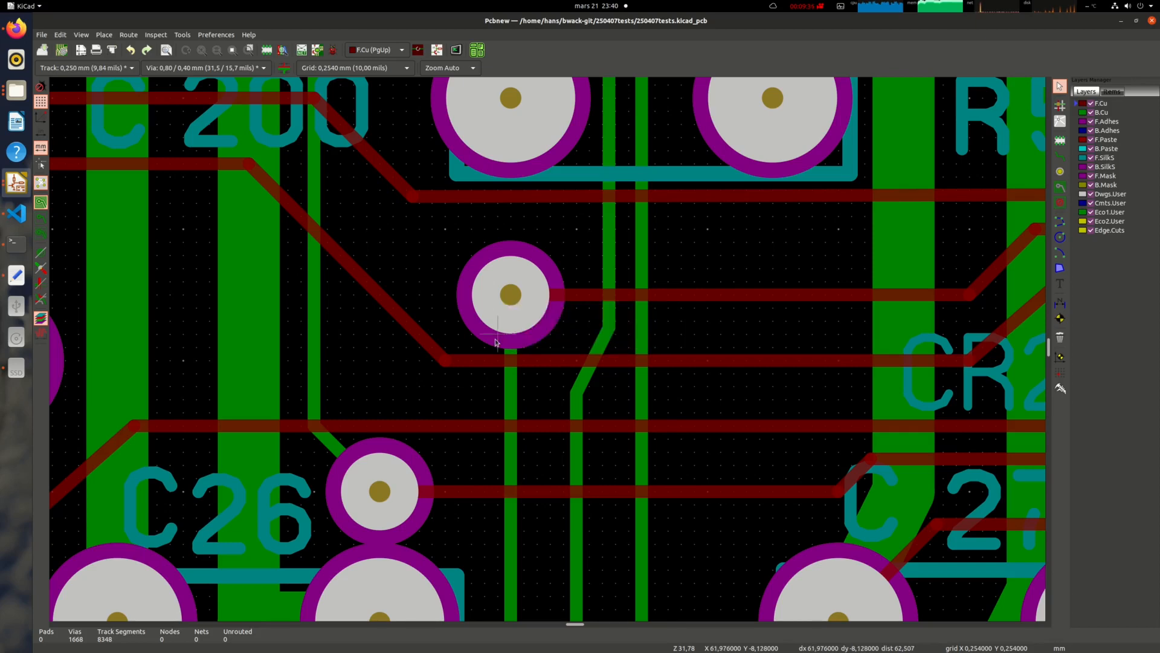
{"action": "left_click", "coordinate": [81, 35]}
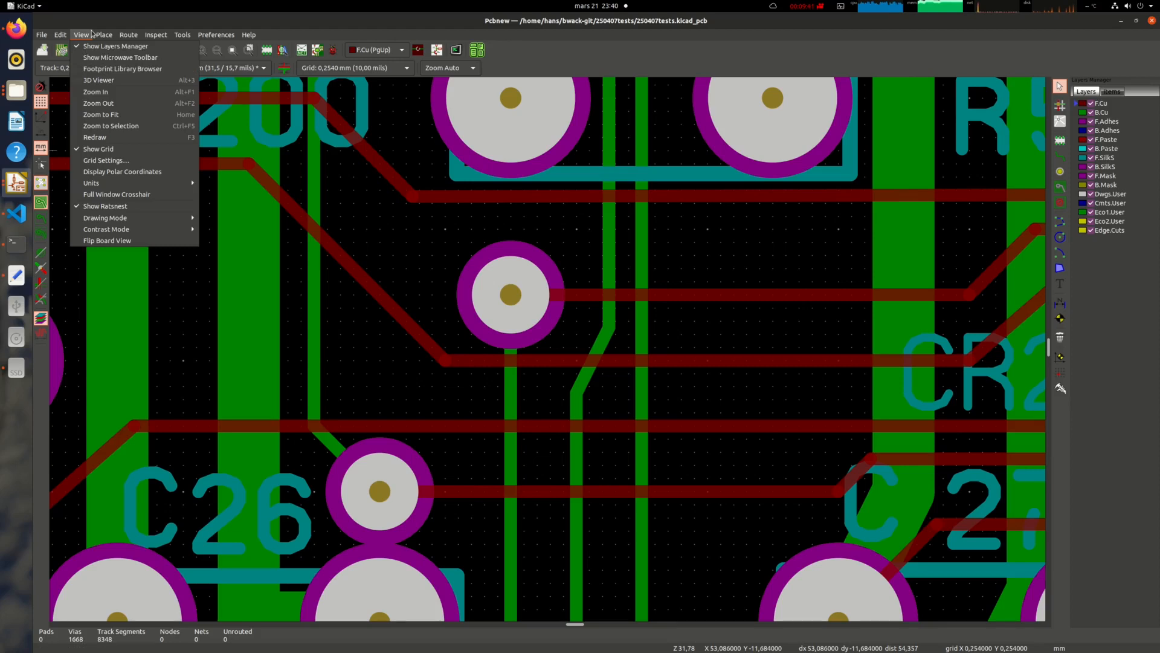
{"action": "mouse_move", "coordinate": [60, 34]}
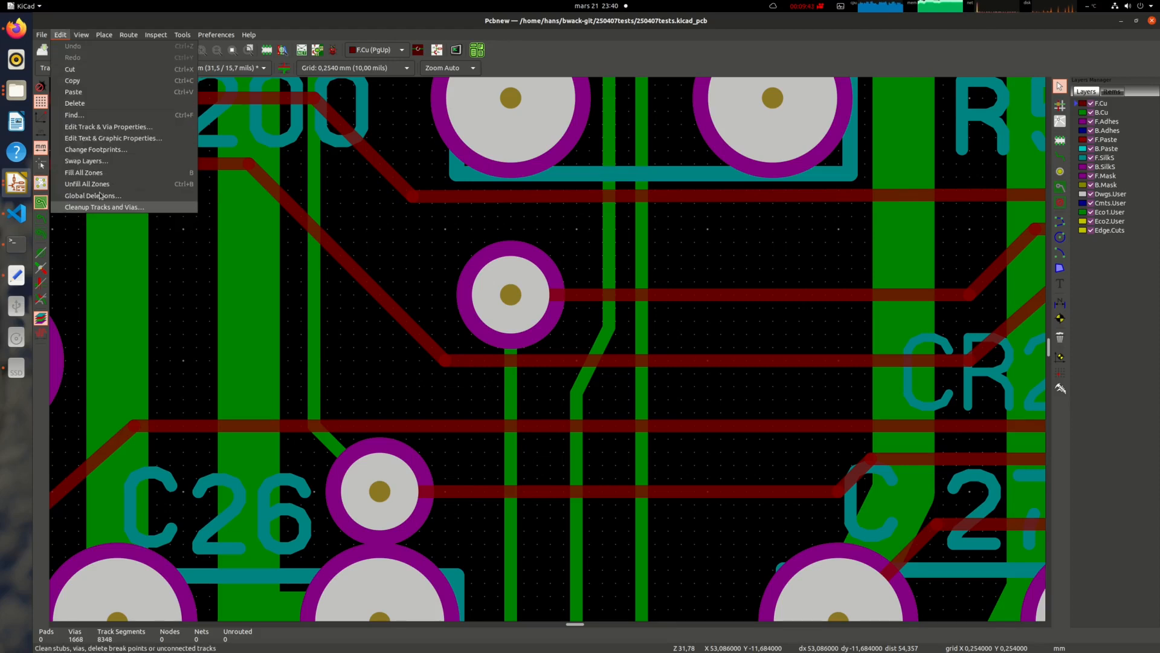
{"action": "left_click", "coordinate": [100, 195]}
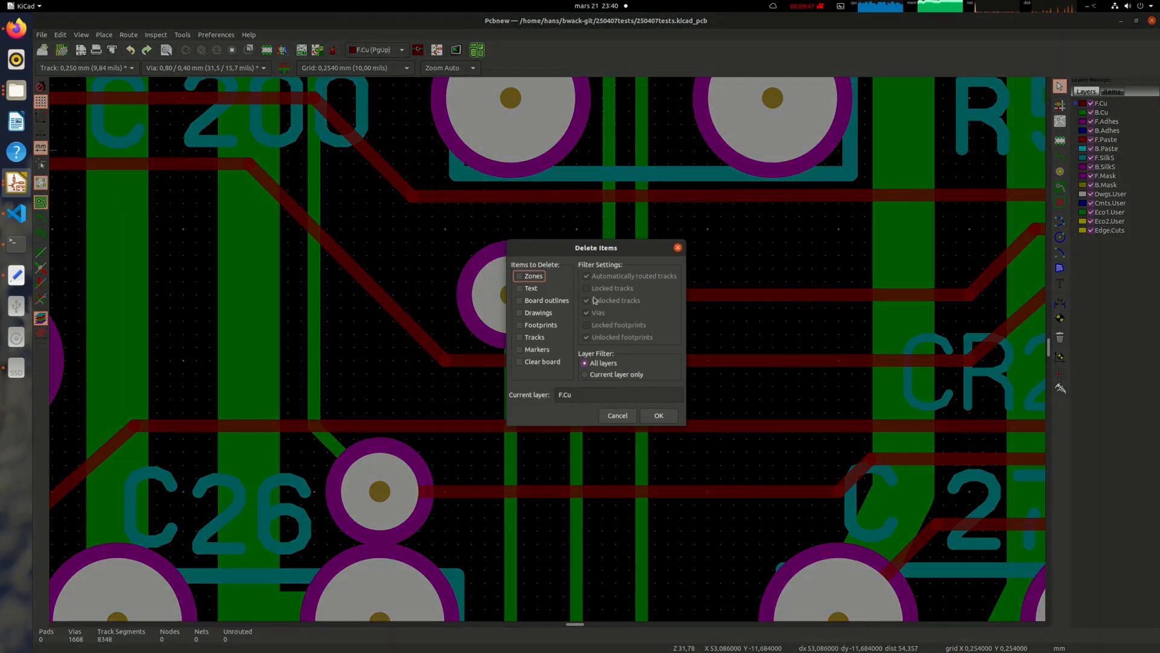
{"action": "left_click", "coordinate": [678, 248]}
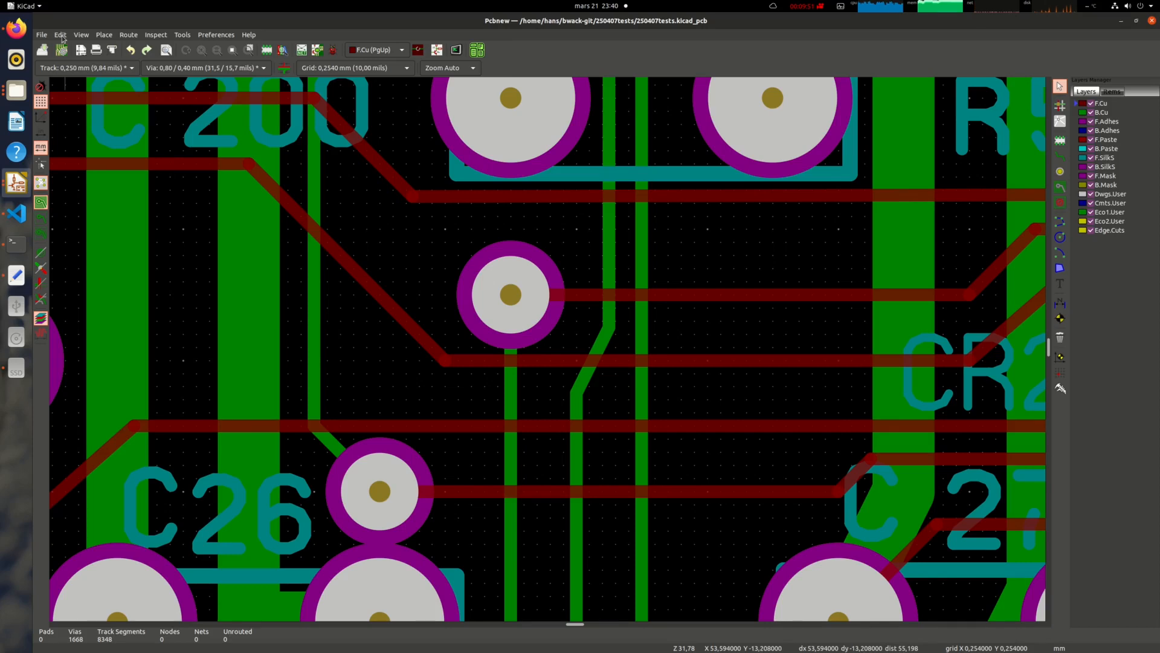
- Switch to the text editor, search 250407tests.kicad_pcb for "via" and inspect the size and layers in the first via definitions
{"action": "scroll", "coordinate": [354, 285], "scroll_direction": "down", "scroll_amount": 3}
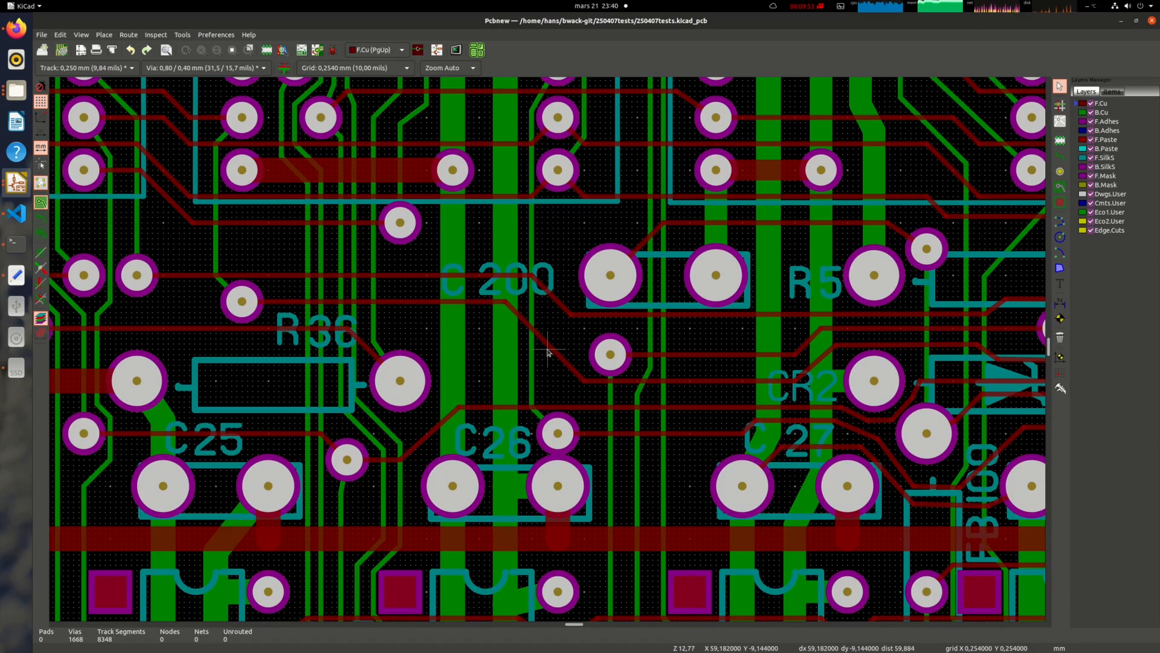
{"action": "scroll", "coordinate": [548, 351], "scroll_direction": "down", "scroll_amount": 2}
{"action": "middle_click_drag", "start_coordinate": [675, 396], "coordinate": [184, 405]}
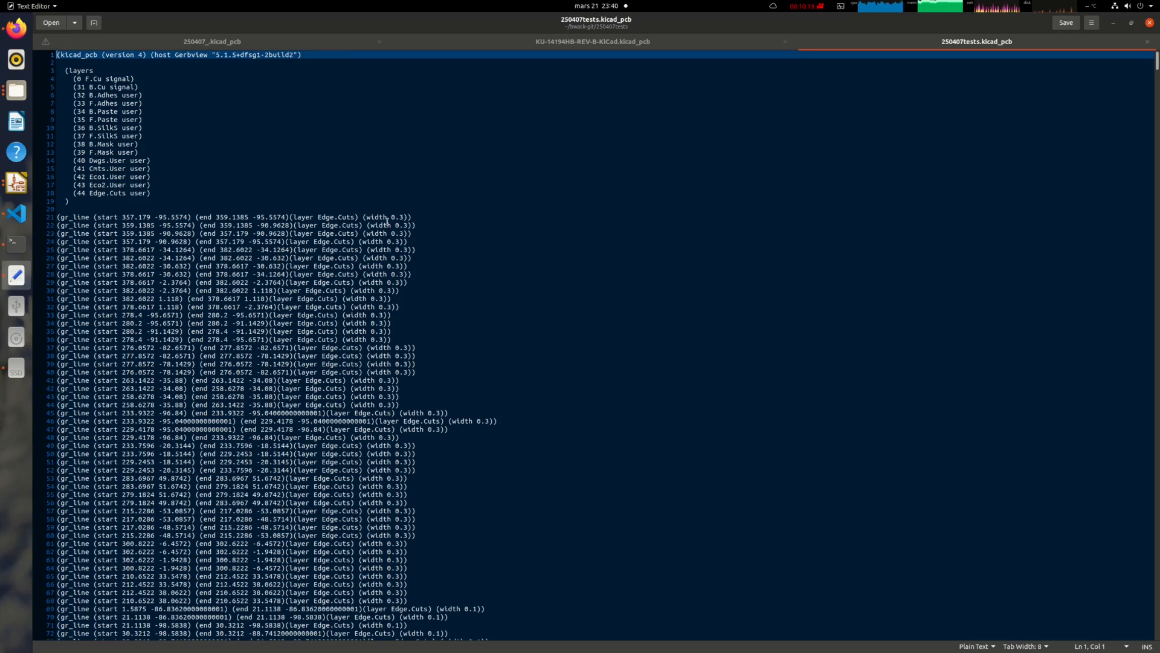
{"action": "key", "text": "ctrl+f"}
{"action": "type", "text": "vi"}
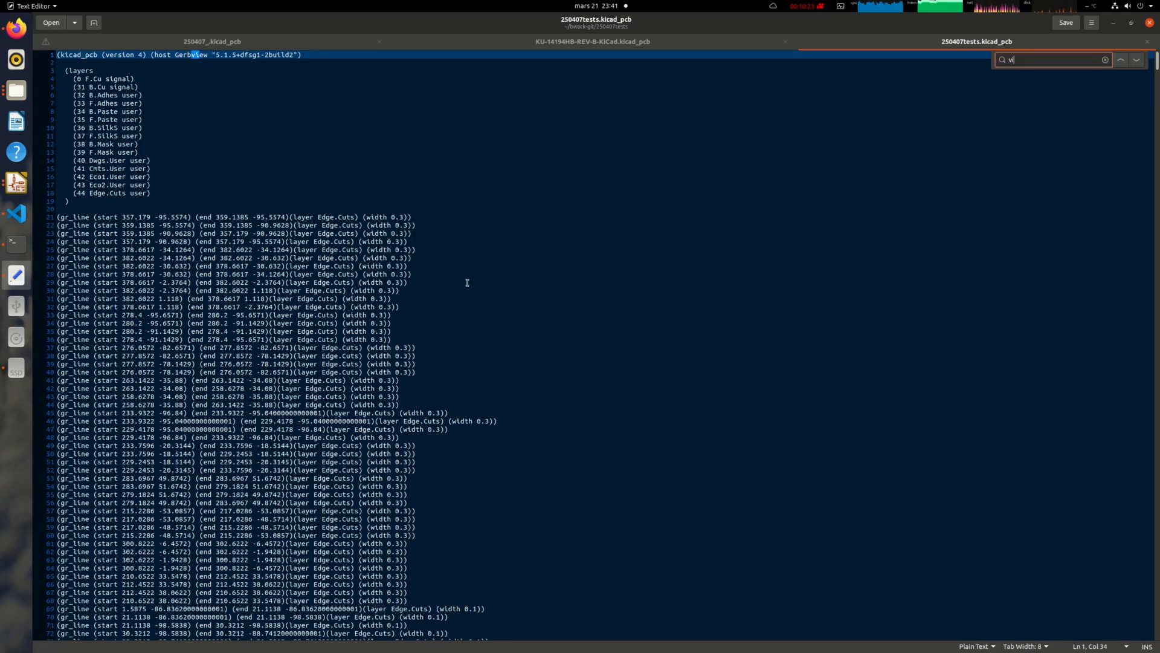
{"action": "type", "text": "a"}
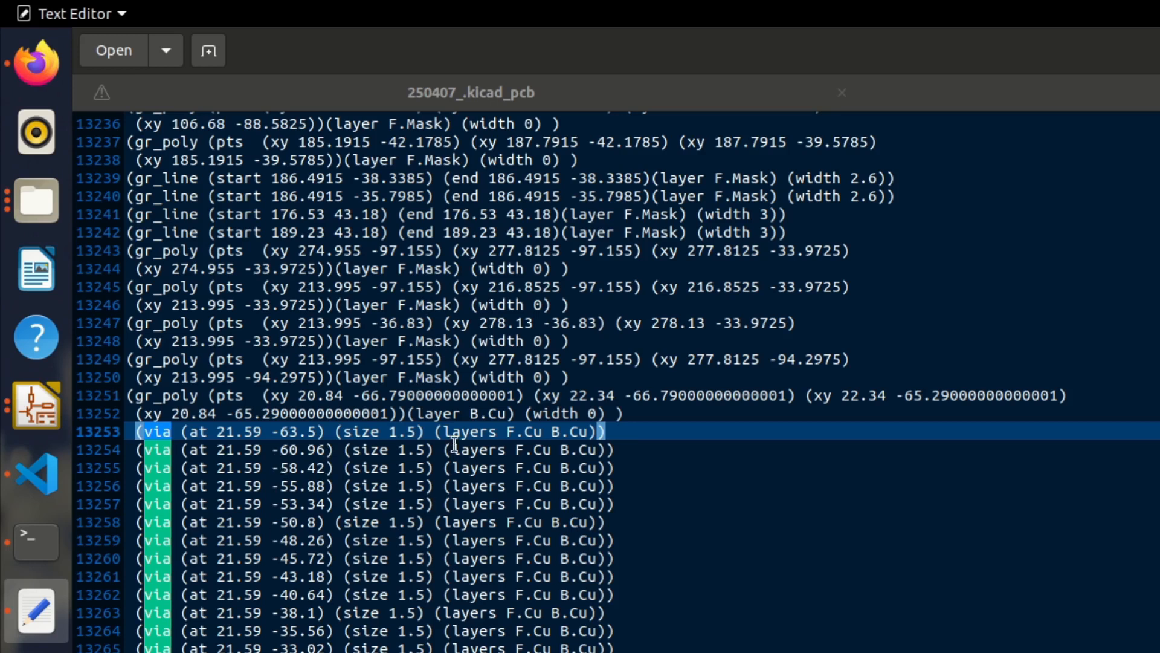
{"action": "double_click", "coordinate": [695, 434]}
{"action": "left_click_drag", "start_coordinate": [691, 432], "coordinate": [178, 432]}
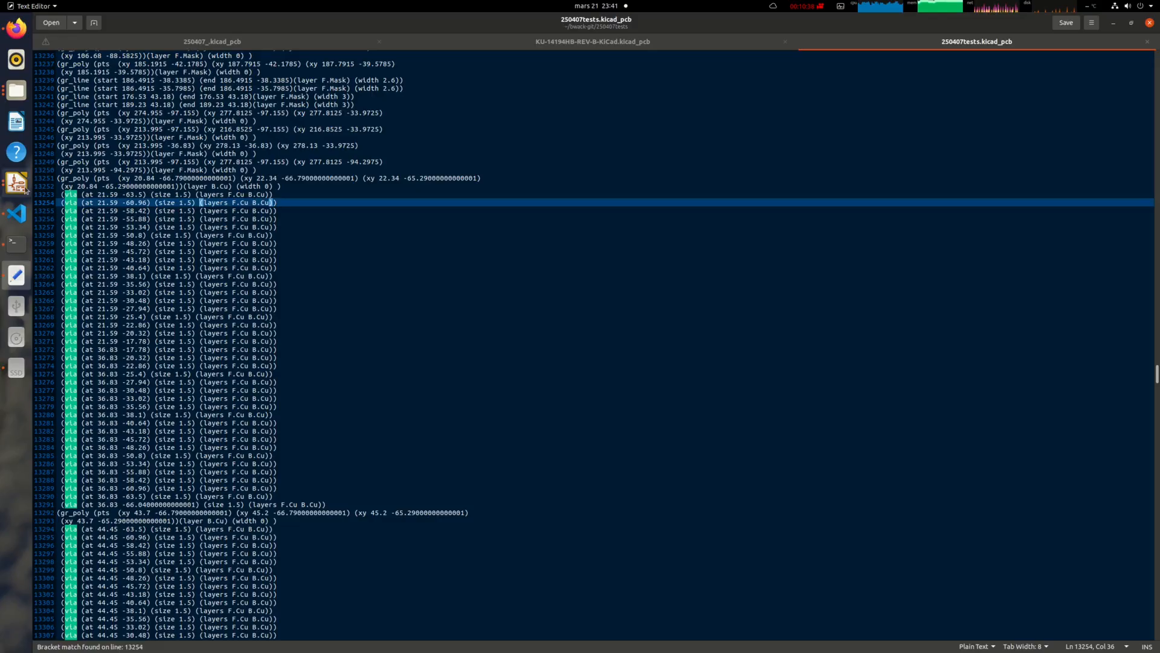
- Switch to the PCB editor, place a test via in the empty area above the board edge beside CN2 and set its diameter to 0.812345 mm
{"action": "left_click", "coordinate": [37, 405]}
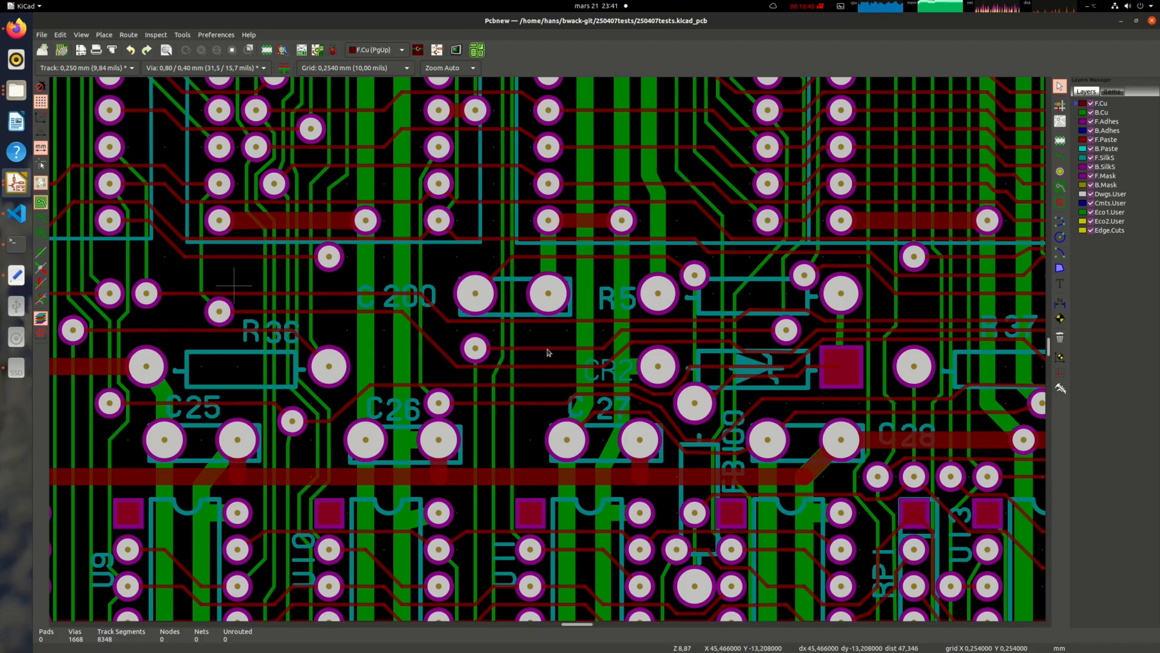
{"action": "scroll", "coordinate": [549, 352], "scroll_direction": "down", "scroll_amount": 5}
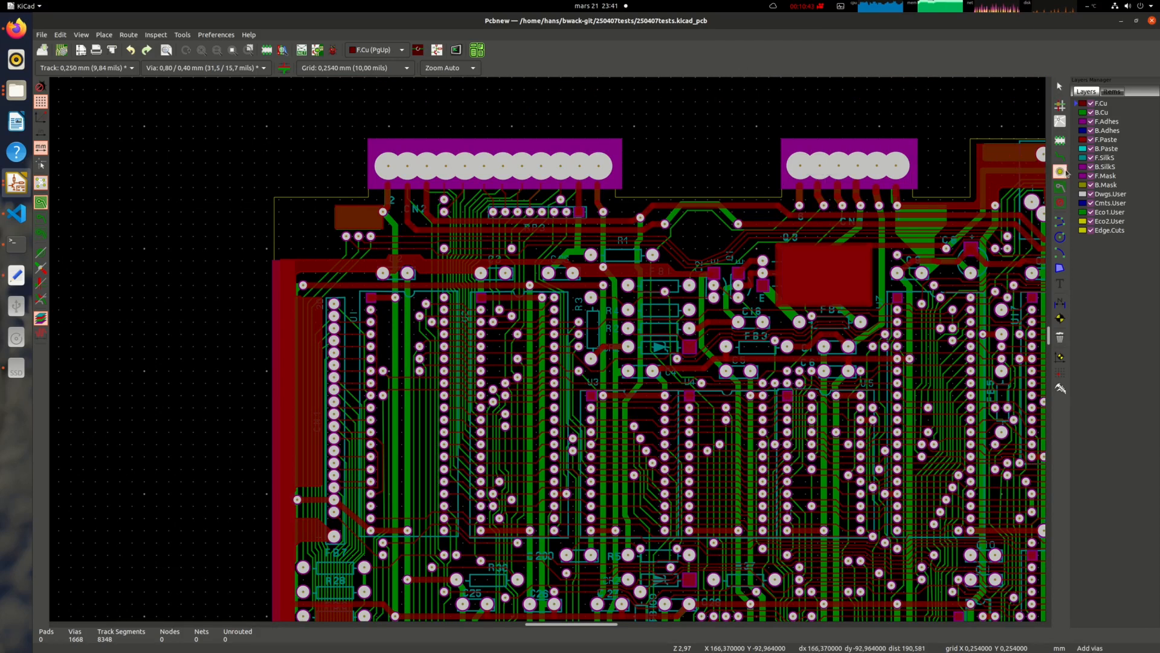
{"action": "scroll", "coordinate": [671, 174], "scroll_direction": "up", "scroll_amount": 6}
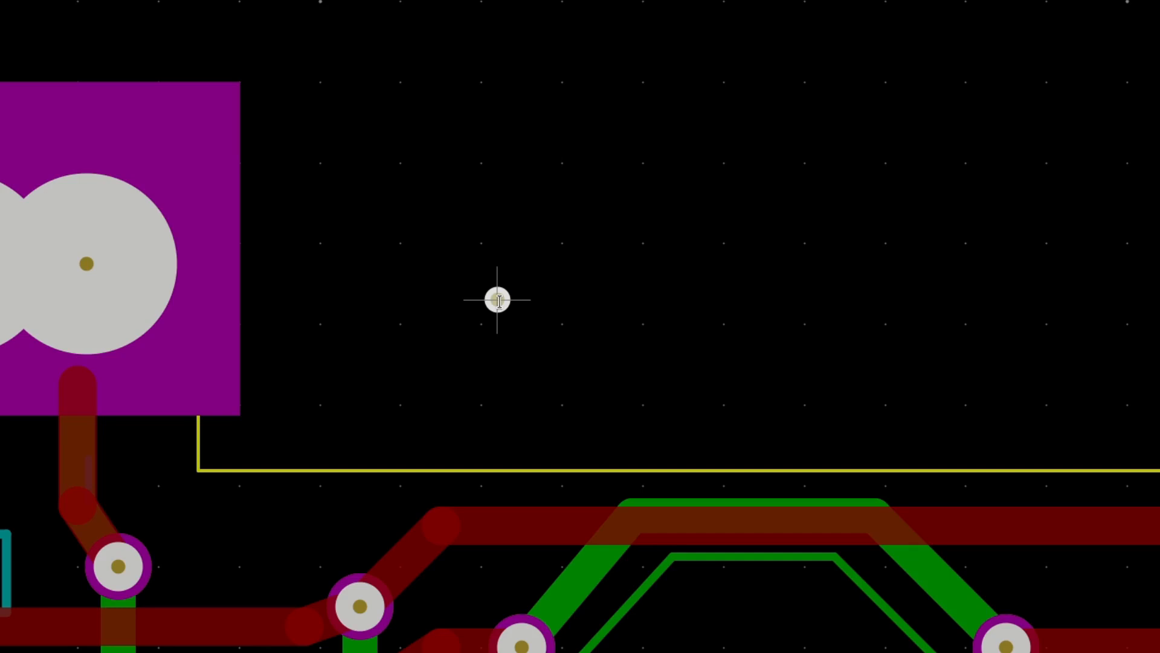
{"action": "double_click", "coordinate": [497, 299]}
{"action": "left_click", "coordinate": [461, 397]}
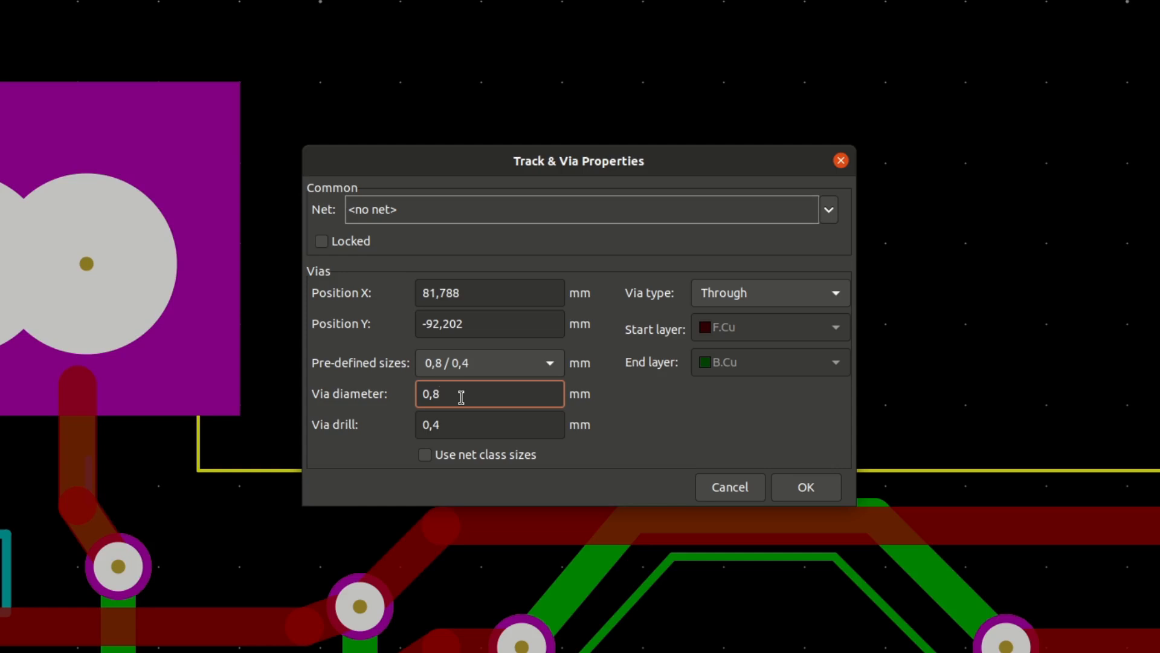
{"action": "type", "text": "12345"}
{"action": "left_click", "coordinate": [796, 495]}
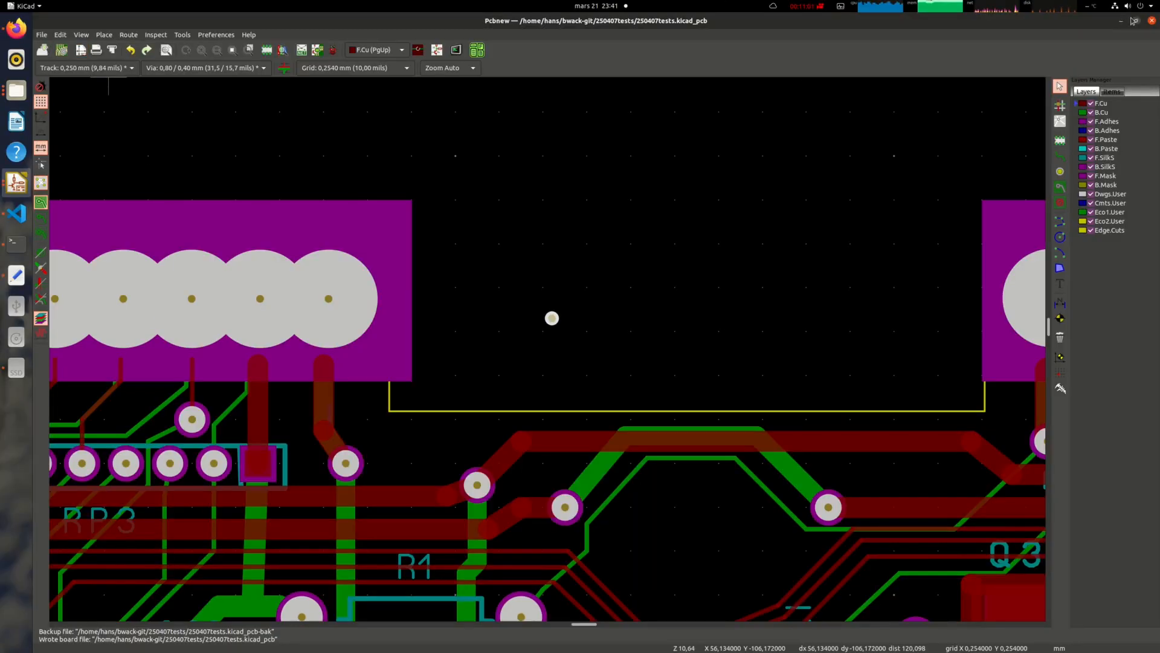
- Switch to the text editor, reload the changed 250407tests.kicad_pcb and search it for "812345"
{"action": "key", "text": "alt+Tab"}
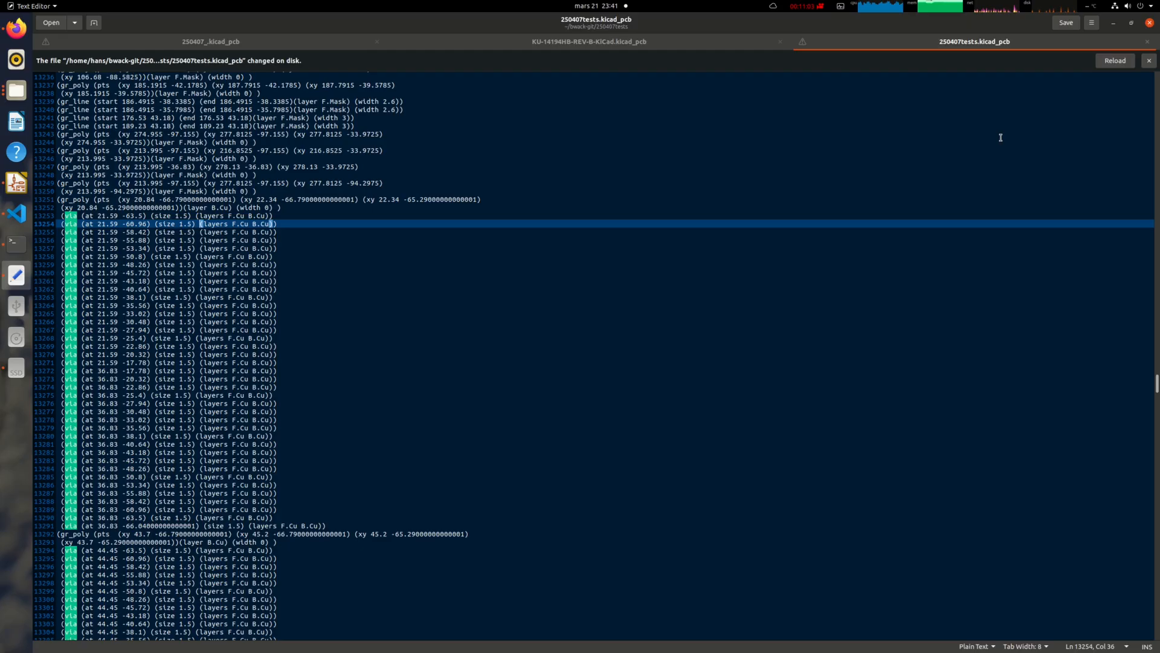
{"action": "left_click_drag", "start_coordinate": [967, 25], "coordinate": [790, 76]}
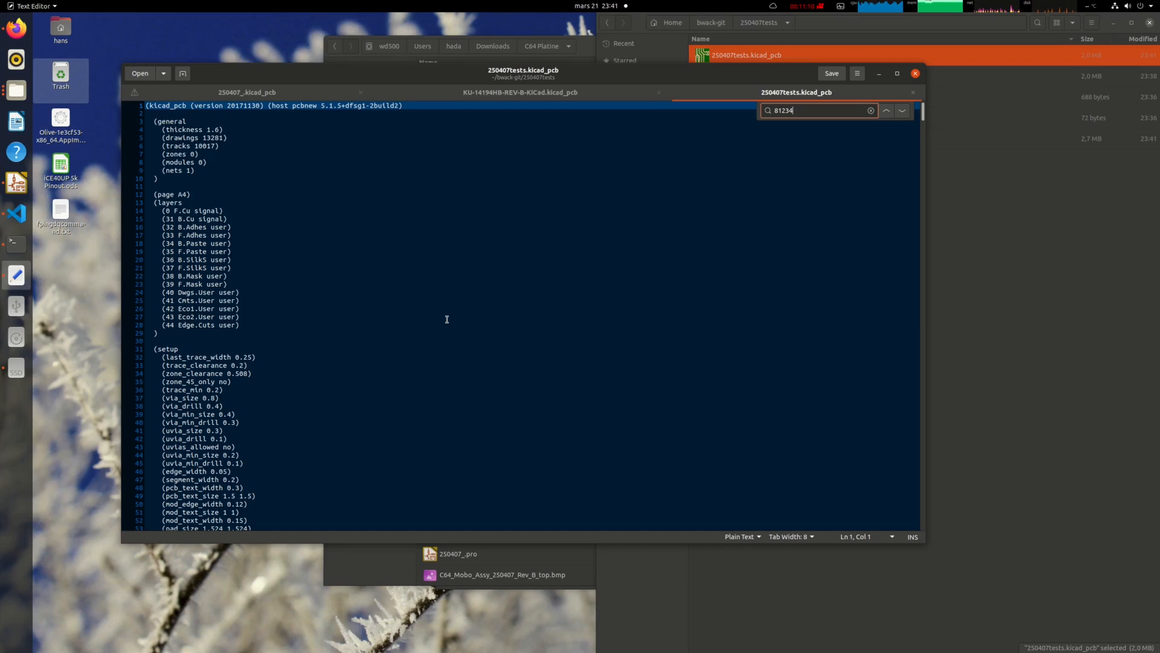
{"action": "type", "text": "5"}
{"action": "key", "text": "Return"}
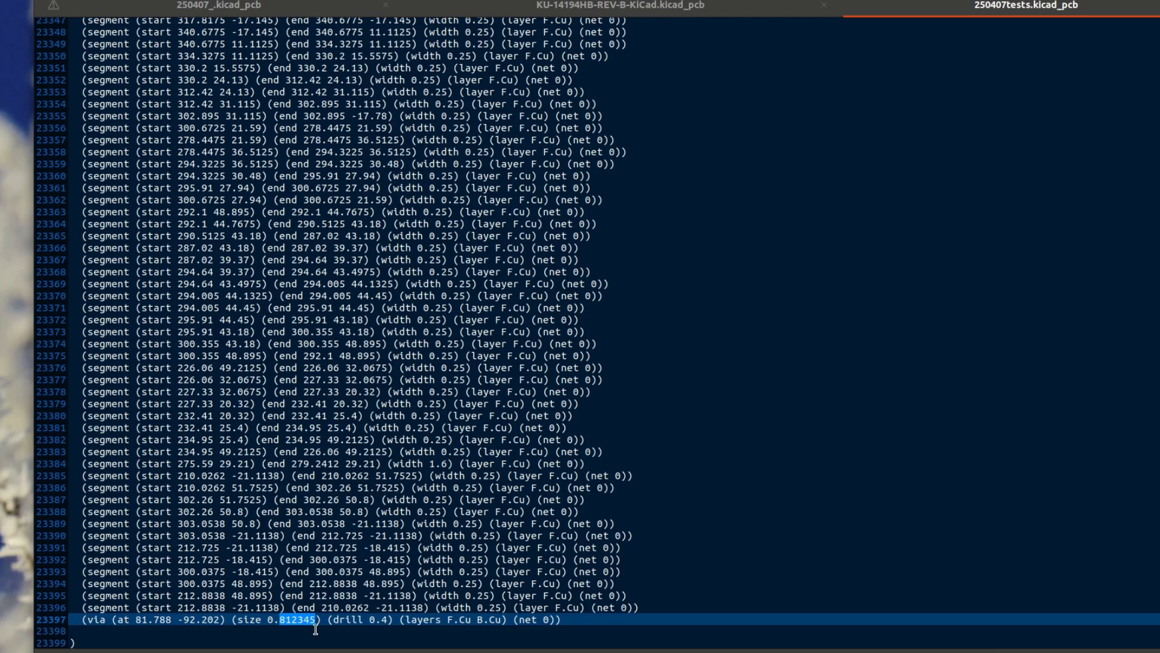
- Examine the size, drill and layer entries in the test via's definition at the end of the file
{"action": "left_click", "coordinate": [397, 620]}
{"action": "left_click_drag", "start_coordinate": [327, 619], "coordinate": [389, 620]}
{"action": "left_click_drag", "start_coordinate": [70, 620], "coordinate": [553, 620]}
{"action": "left_click", "coordinate": [376, 620]}
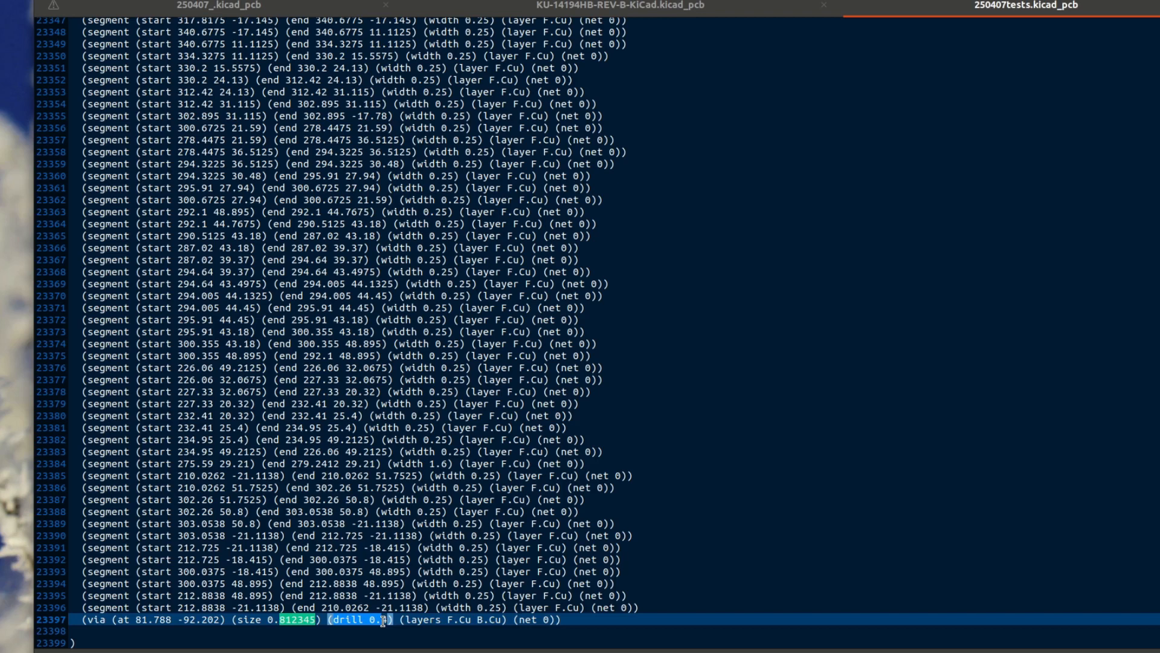
{"action": "left_click", "coordinate": [323, 618]}
{"action": "left_click_drag", "start_coordinate": [324, 615], "coordinate": [327, 618]}
{"action": "left_click", "coordinate": [261, 616]}
{"action": "left_click_drag", "start_coordinate": [268, 618], "coordinate": [315, 617]}
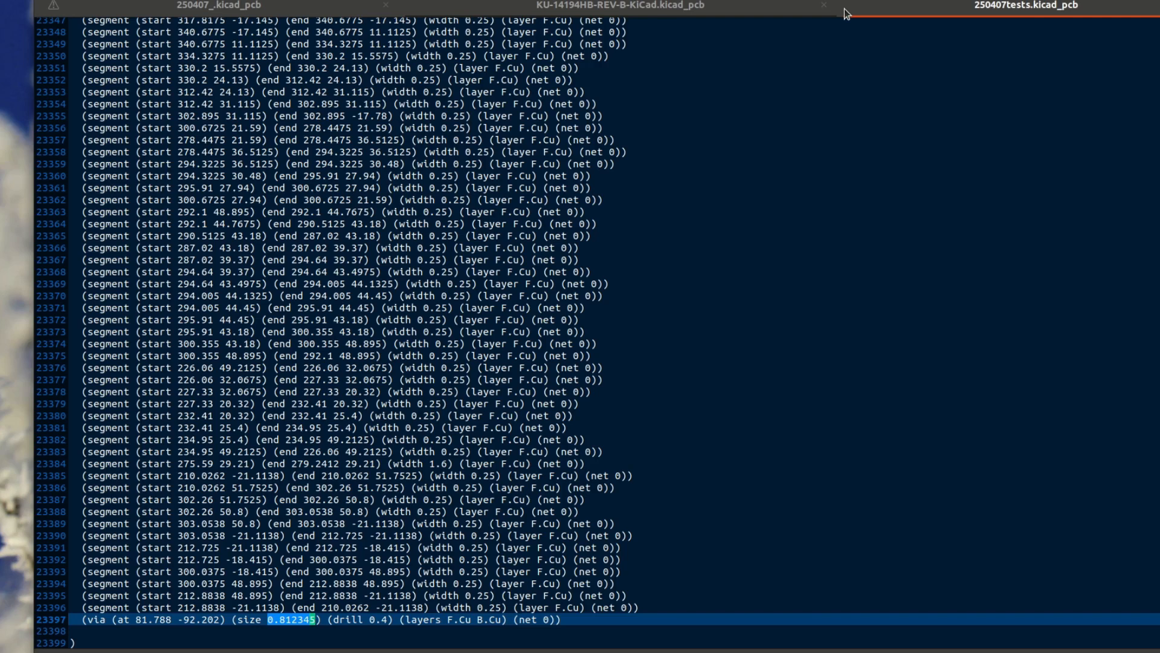
- Compare with the size and drill entries of the via definitions in KU-14194HB-REV-B-KiCad.kicad_pcb, then return to 250407tests.kicad_pcb
{"action": "left_click", "coordinate": [629, 14]}
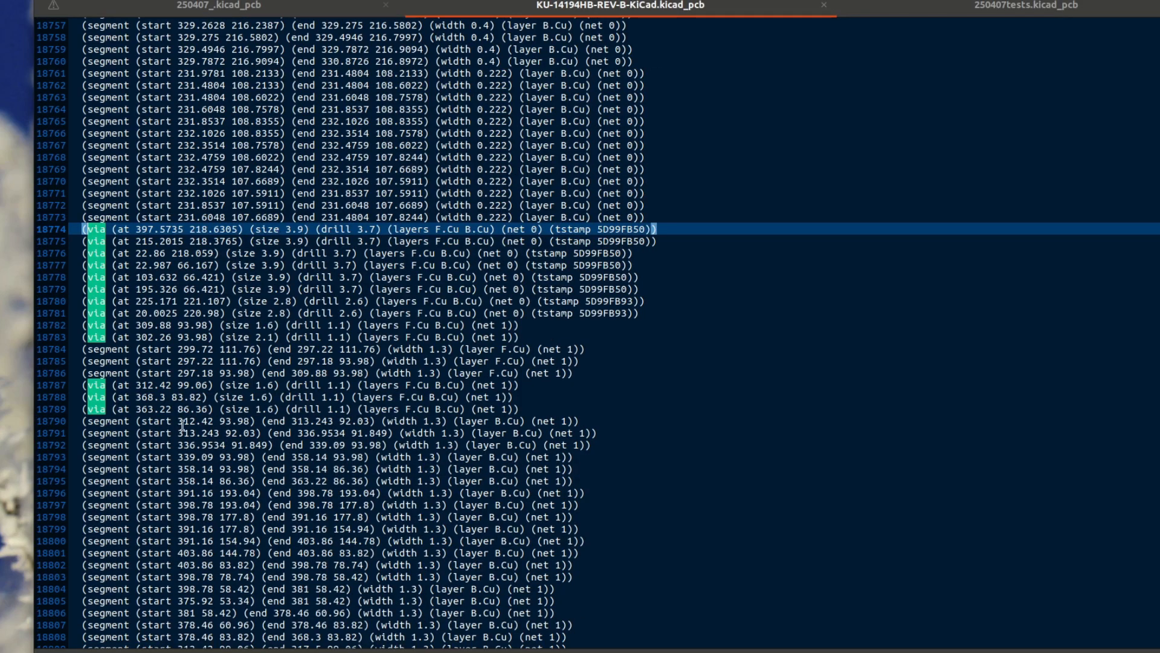
{"action": "left_click_drag", "start_coordinate": [359, 386], "coordinate": [212, 386]}
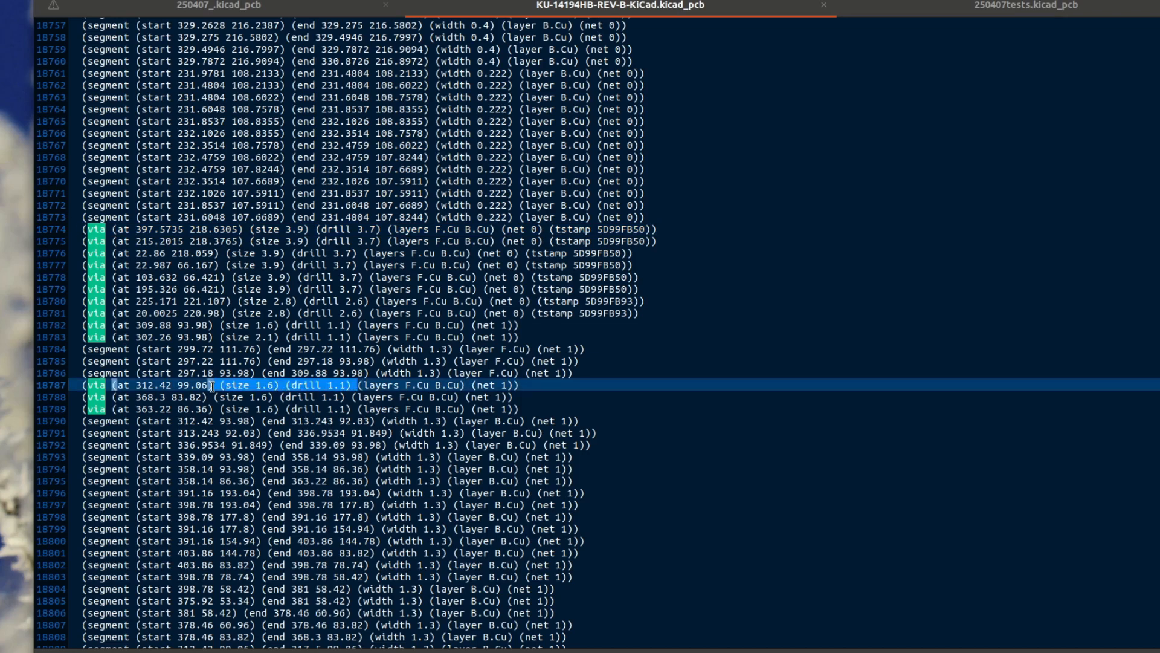
{"action": "left_click", "coordinate": [260, 396]}
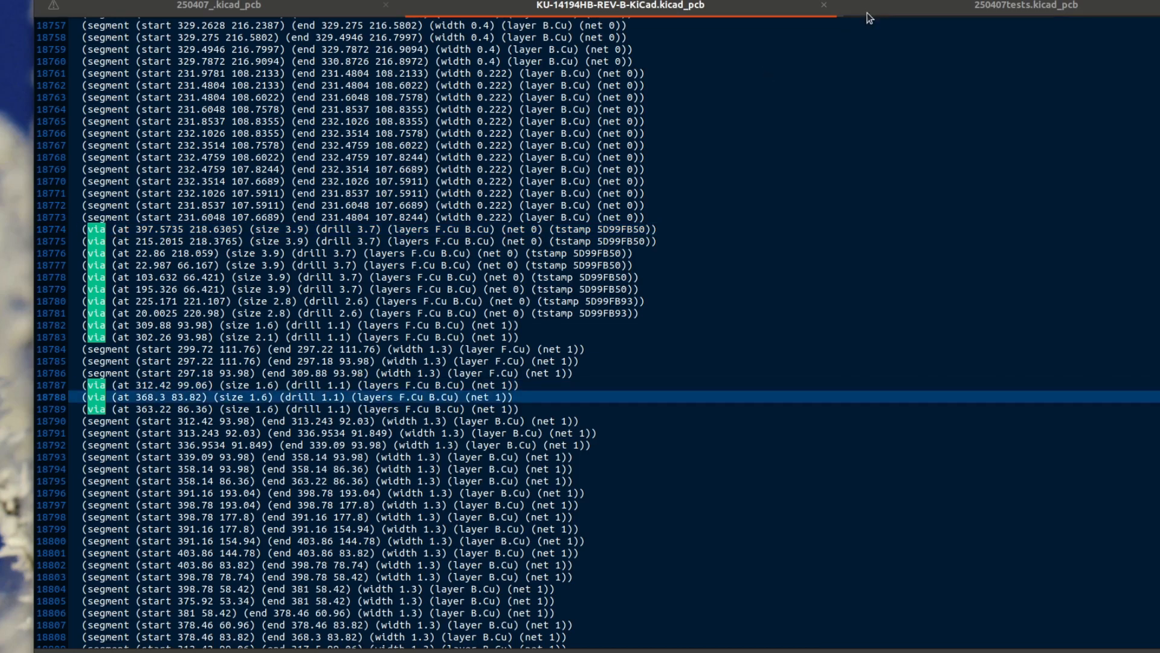
{"action": "left_click", "coordinate": [902, 9]}
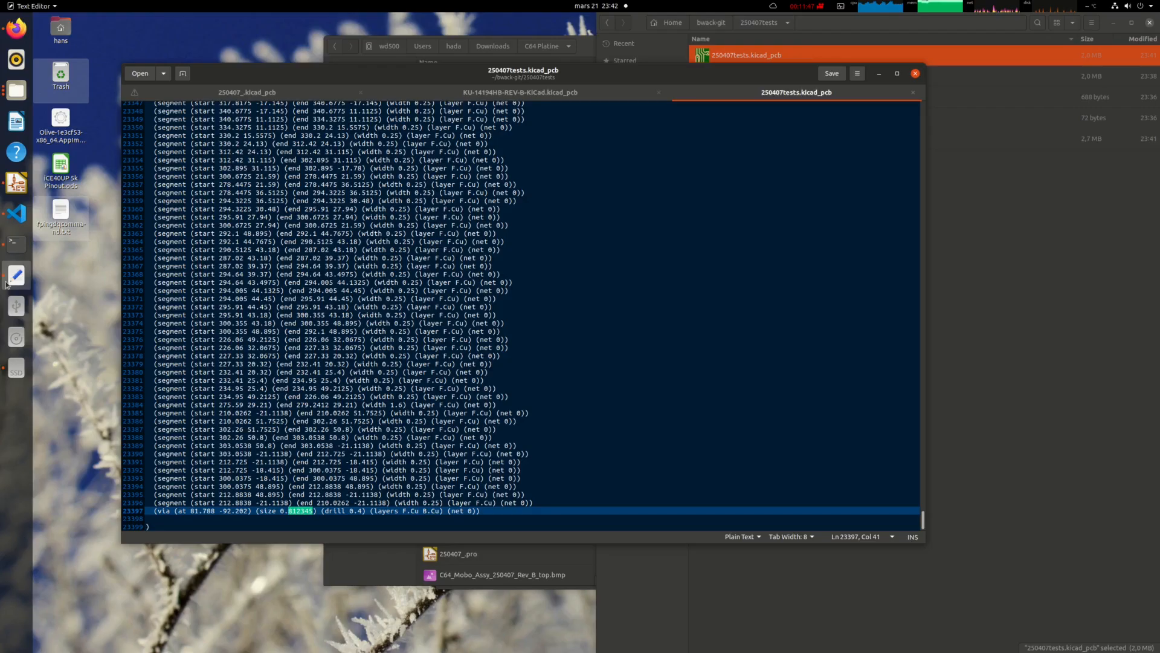
- Open 250407tests.kicad_pcb from the KiCad project, inspect its vias in the 3D viewer and close the board
{"action": "left_click", "coordinate": [16, 183]}
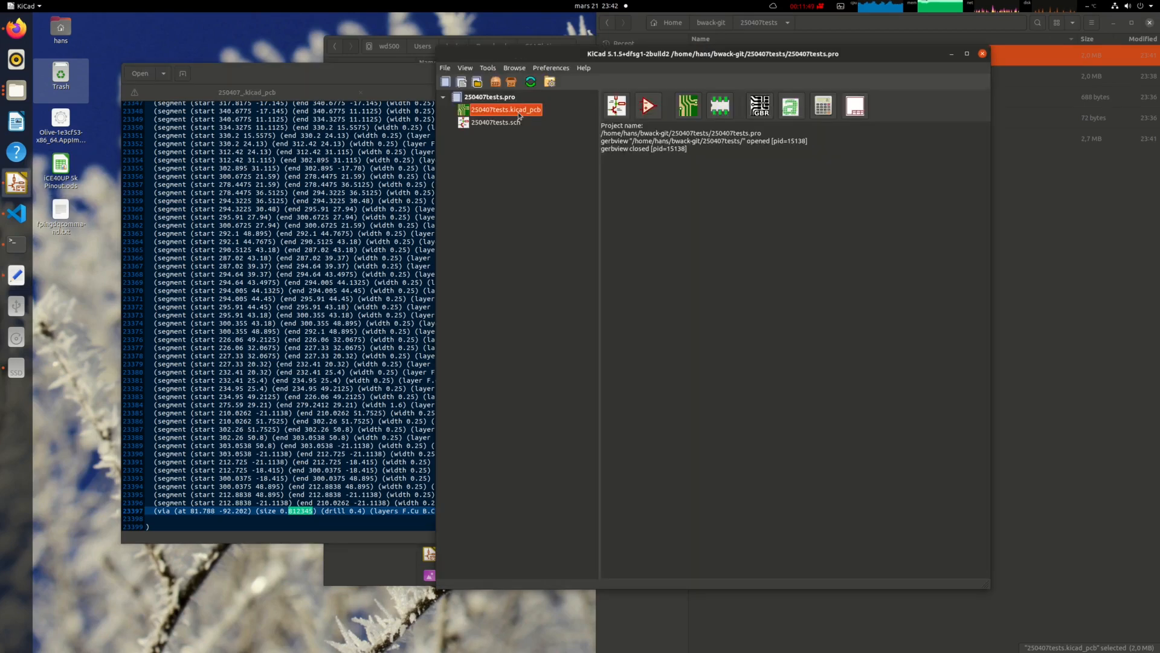
{"action": "double_click", "coordinate": [518, 110]}
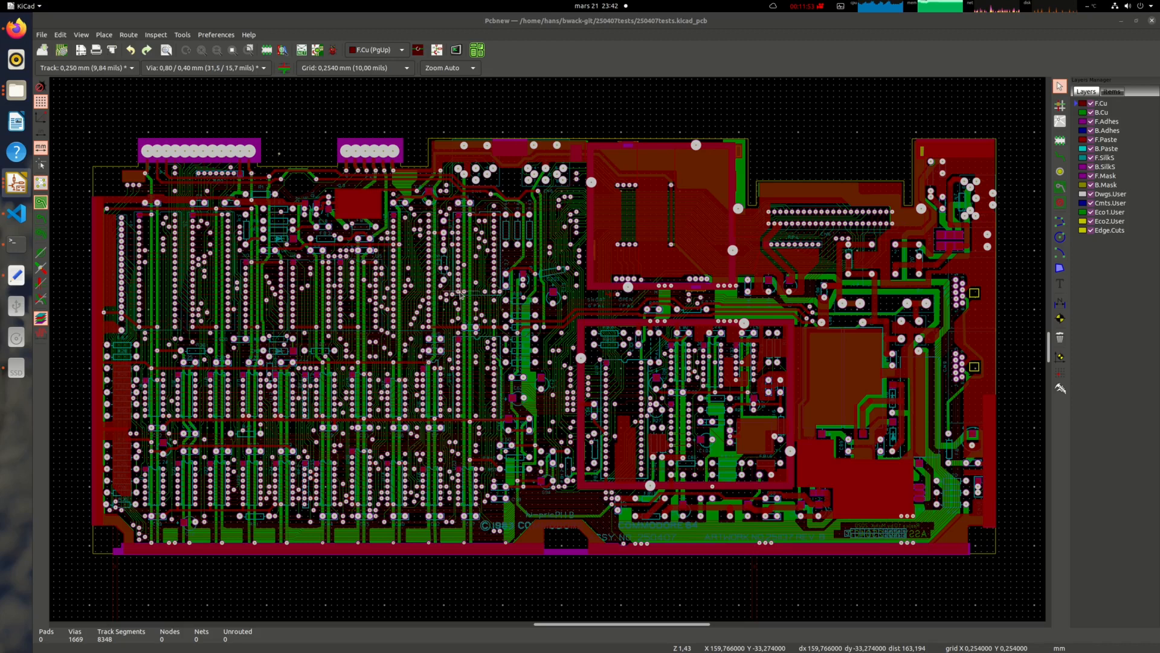
{"action": "key", "text": "alt+3"}
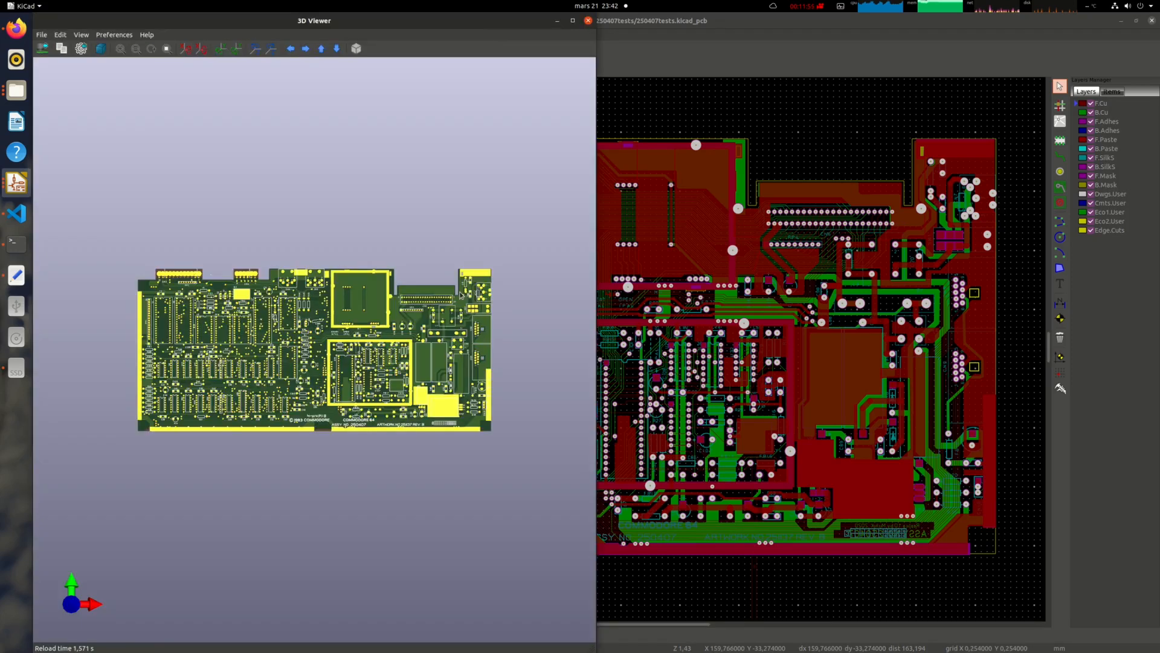
{"action": "scroll", "coordinate": [301, 278], "scroll_direction": "up", "scroll_amount": 5}
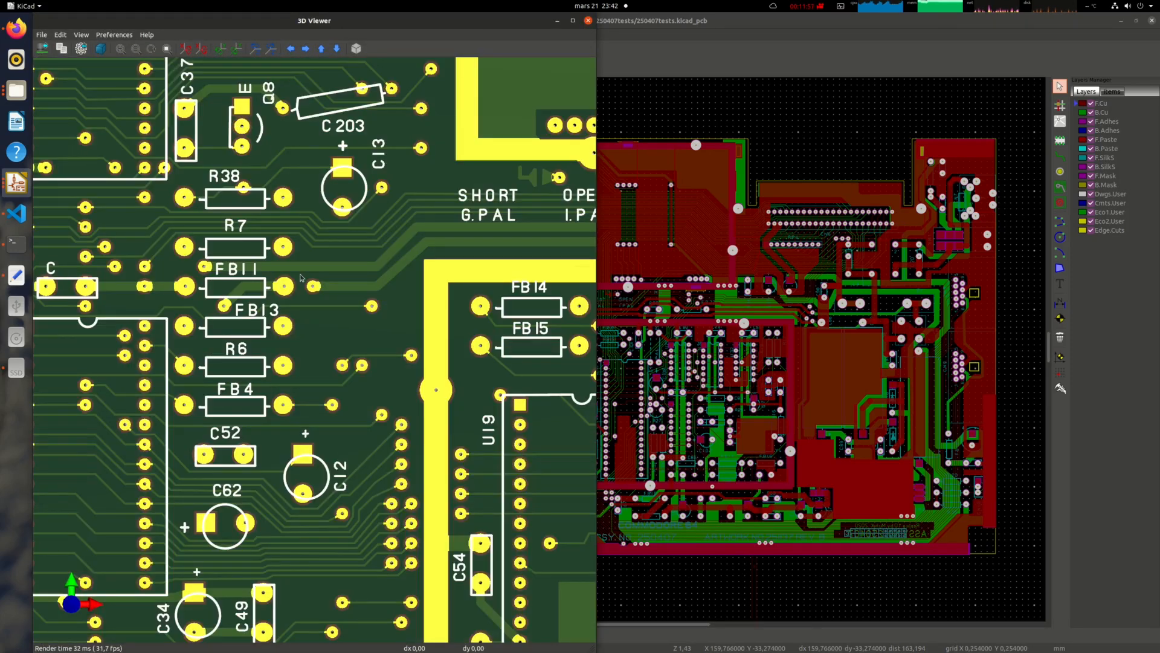
{"action": "left_click", "coordinate": [909, 33]}
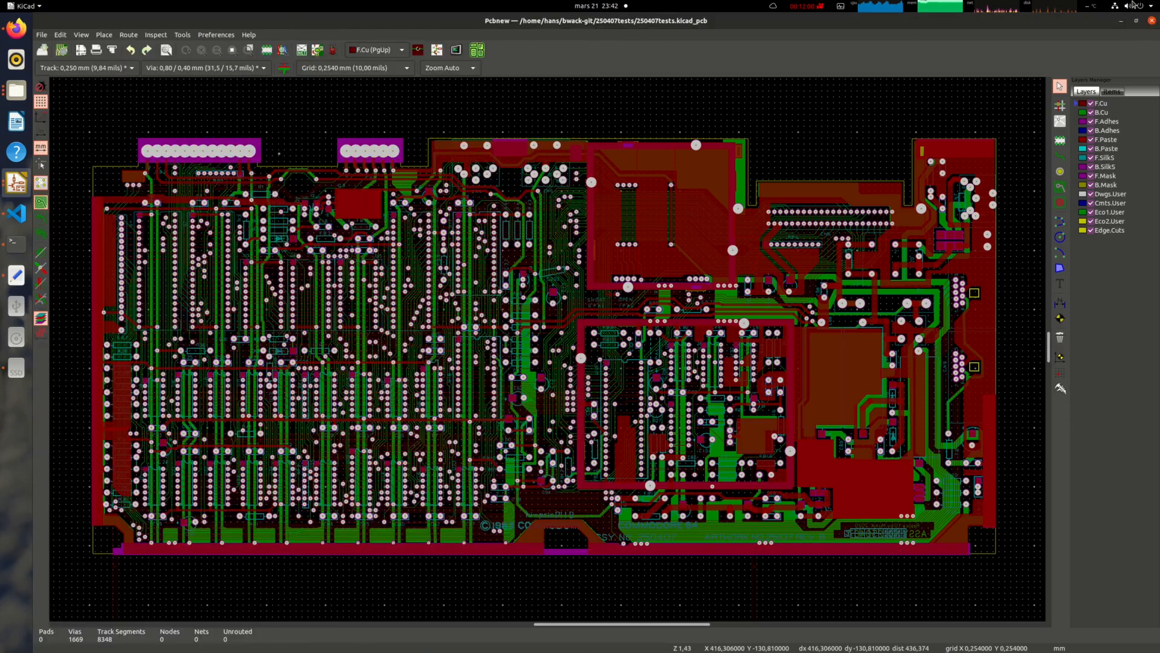
{"action": "left_click", "coordinate": [1152, 21]}
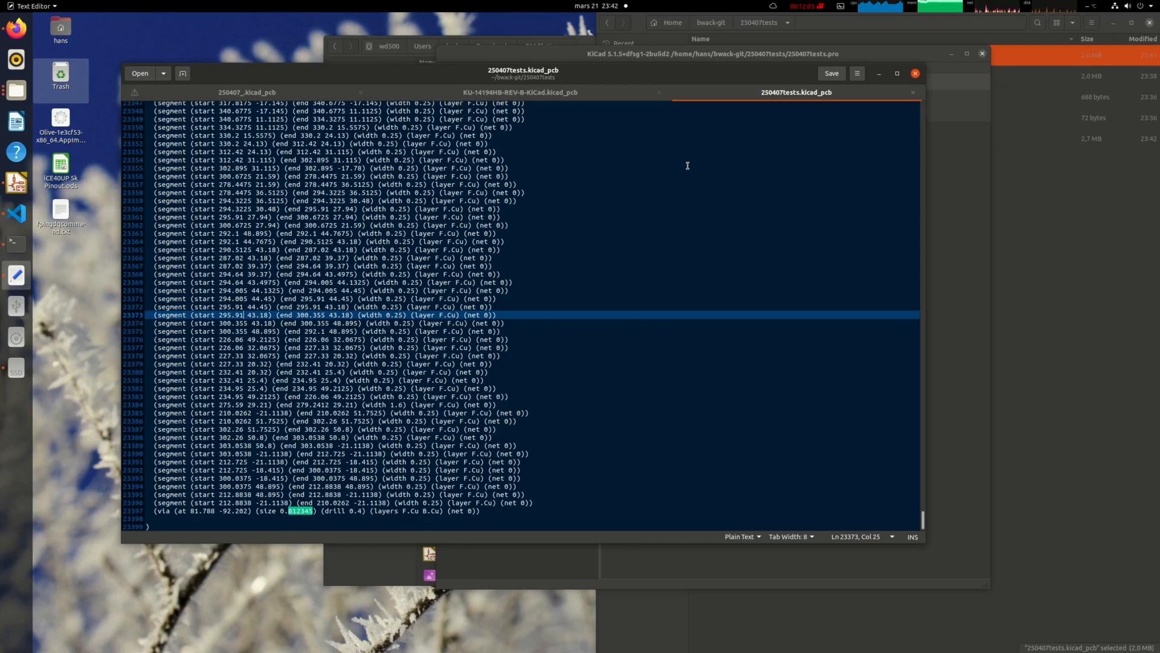
- Delete the test via's definition at 81.788 -92.202 from 250407tests.kicad_pcb and save the file
{"action": "left_click", "coordinate": [141, 518]}
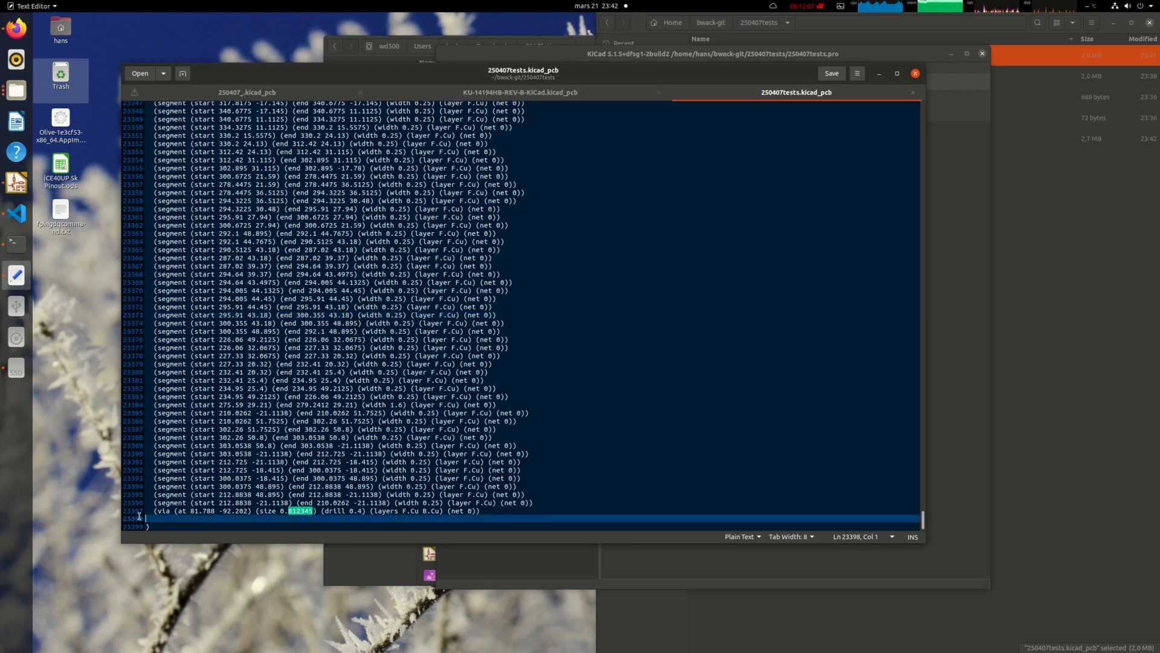
{"action": "left_click", "coordinate": [137, 511]}
{"action": "key", "text": "Delete"}
{"action": "key", "text": "ctrl+s"}
- Search 250407tests.kicad_pcb for "via" and advance through the matches to the first via definition in the board data
{"action": "key", "text": "ctrl+f"}
{"action": "type", "text": "v"}
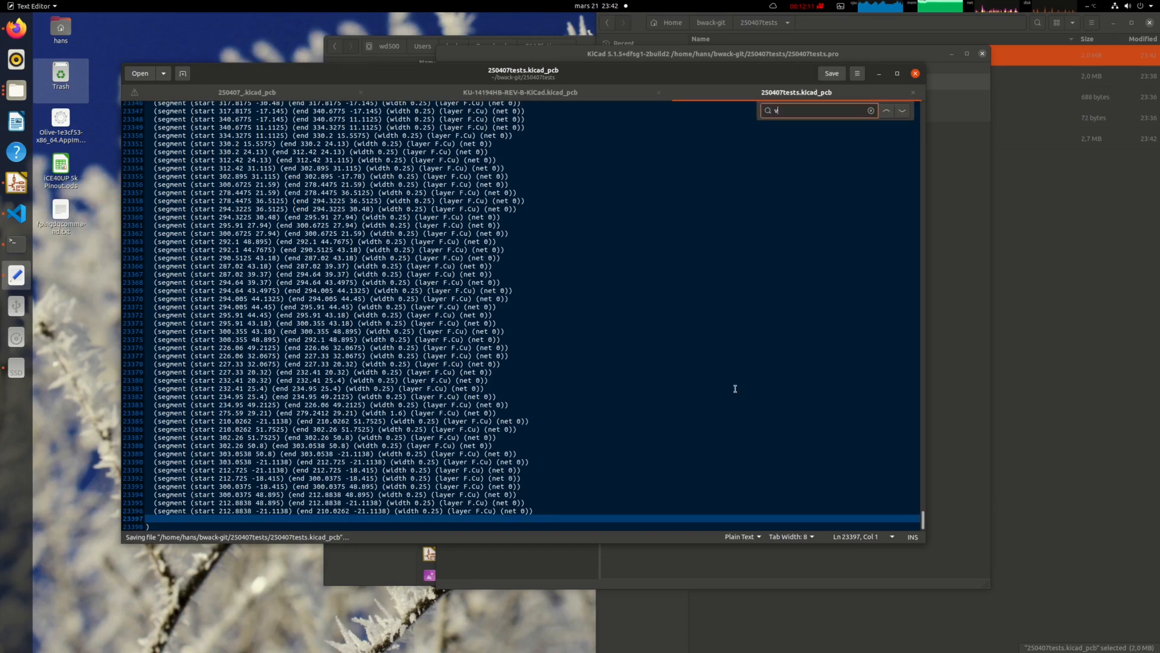
{"action": "type", "text": "ia"}
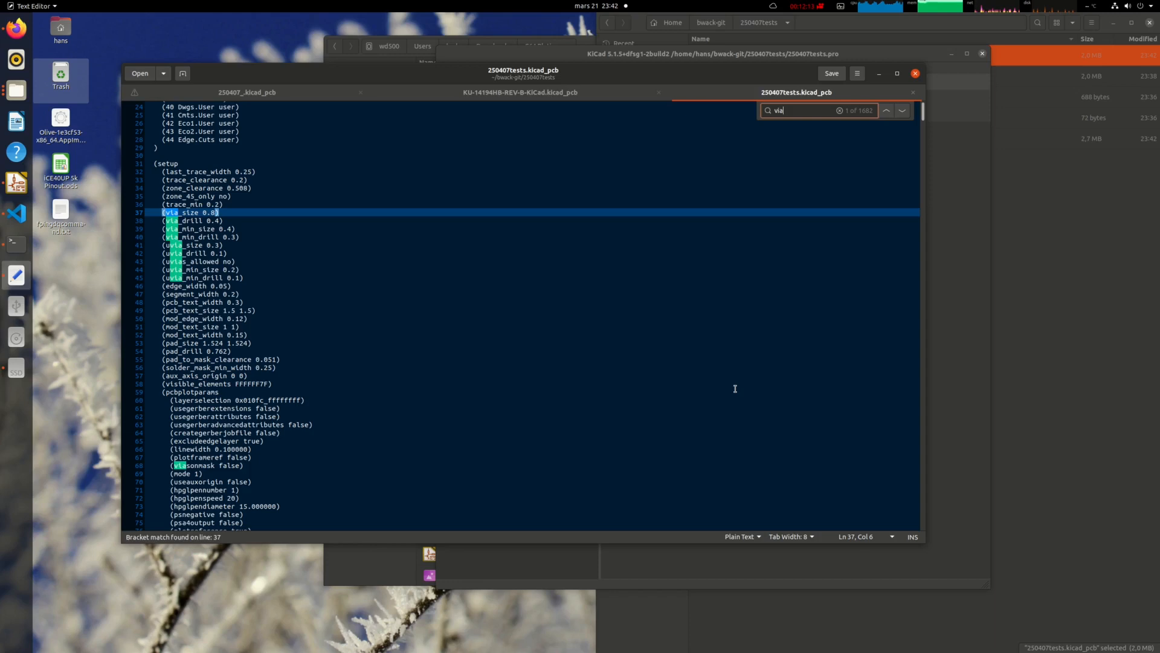
{"action": "double_click", "coordinate": [903, 111]}
{"action": "double_click", "coordinate": [902, 111]}
{"action": "double_click", "coordinate": [903, 110]}
{"action": "double_click", "coordinate": [902, 111]}
{"action": "double_click", "coordinate": [903, 112]}
{"action": "double_click", "coordinate": [903, 114]}
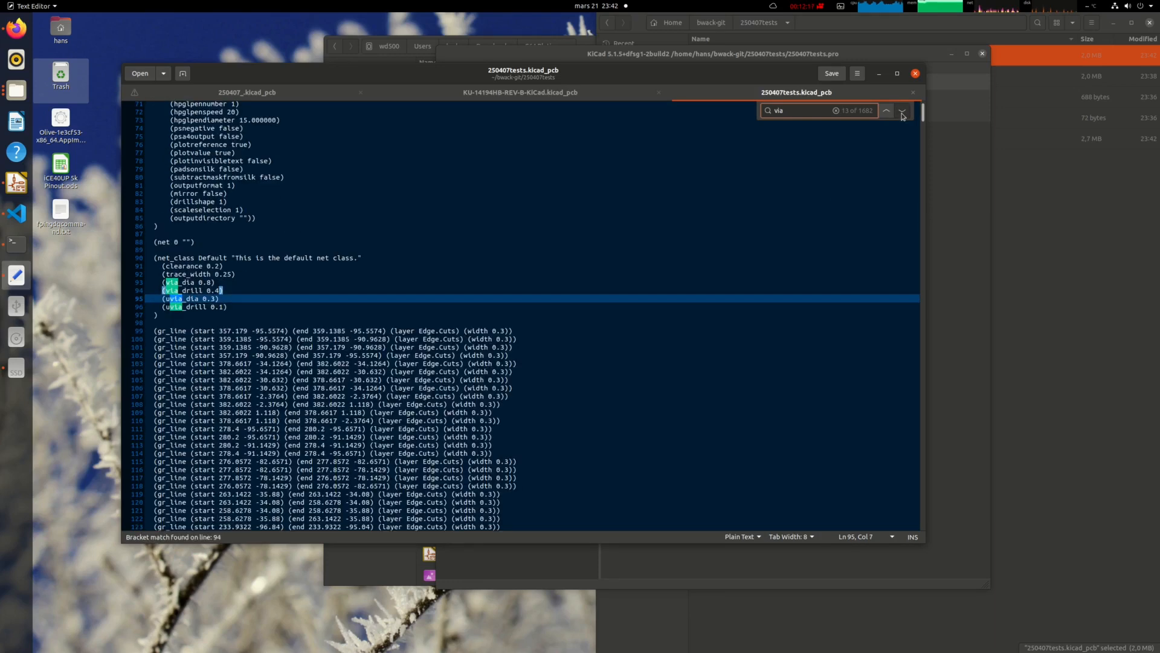
{"action": "double_click", "coordinate": [903, 115]}
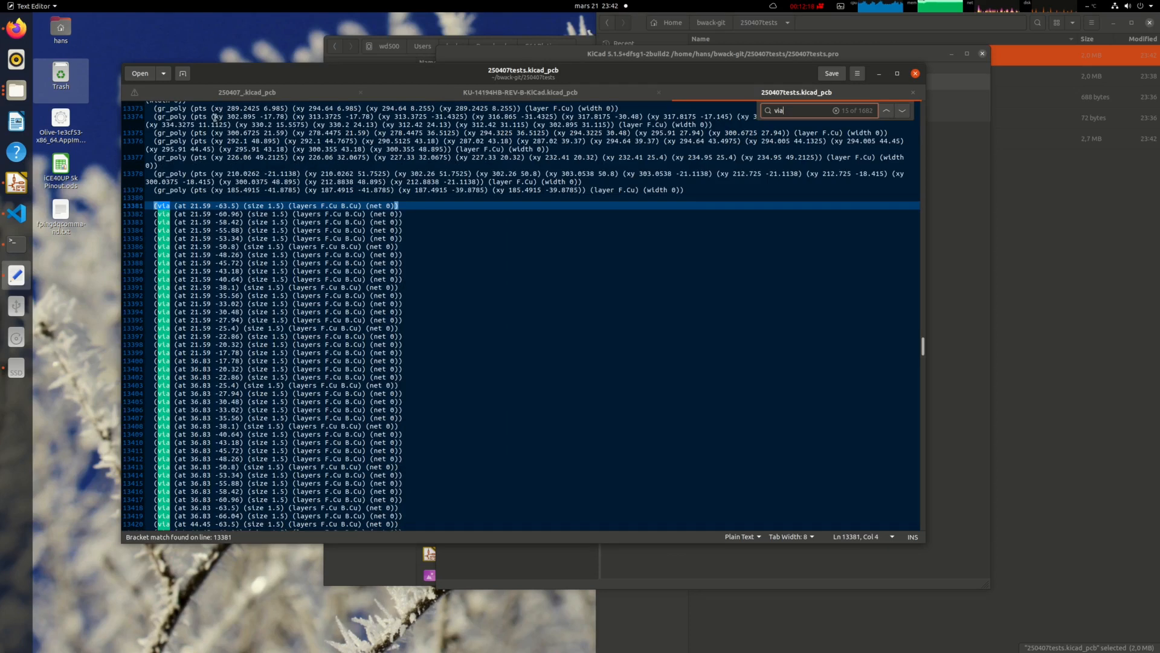
{"action": "key", "text": "Escape"}
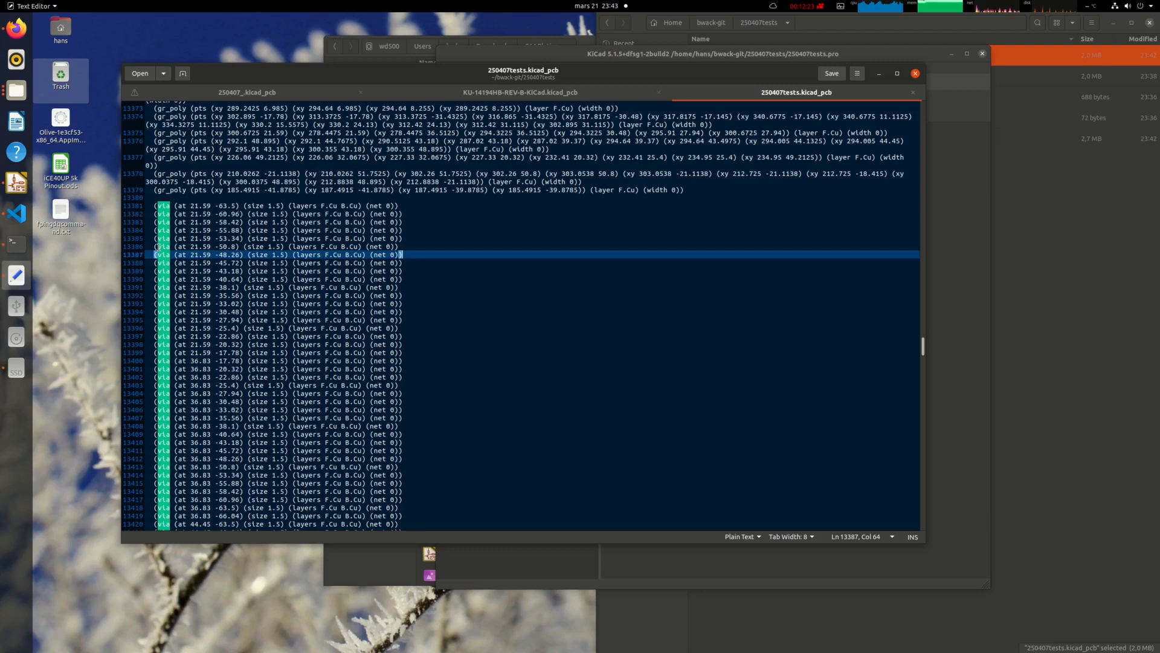
- Set the find-and-replace regular expression to match via definitions with size 1.5 directly followed by the layers, removing the drill 1 part
{"action": "key", "text": "ctrl+h"}
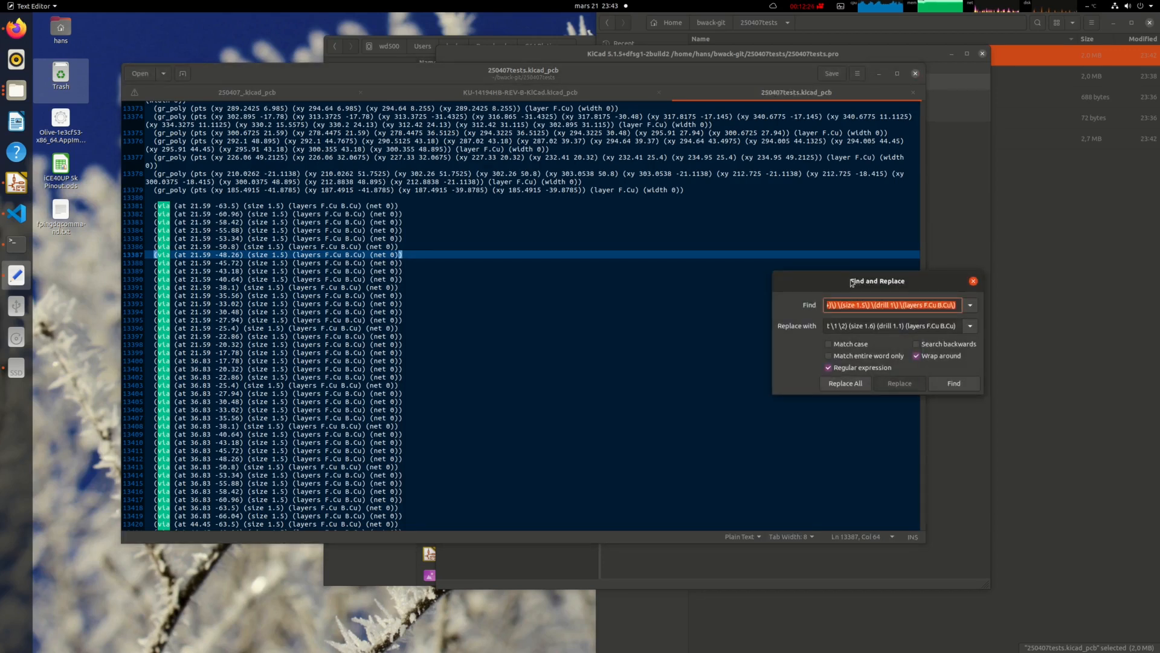
{"action": "left_click_drag", "start_coordinate": [852, 282], "coordinate": [287, 246]}
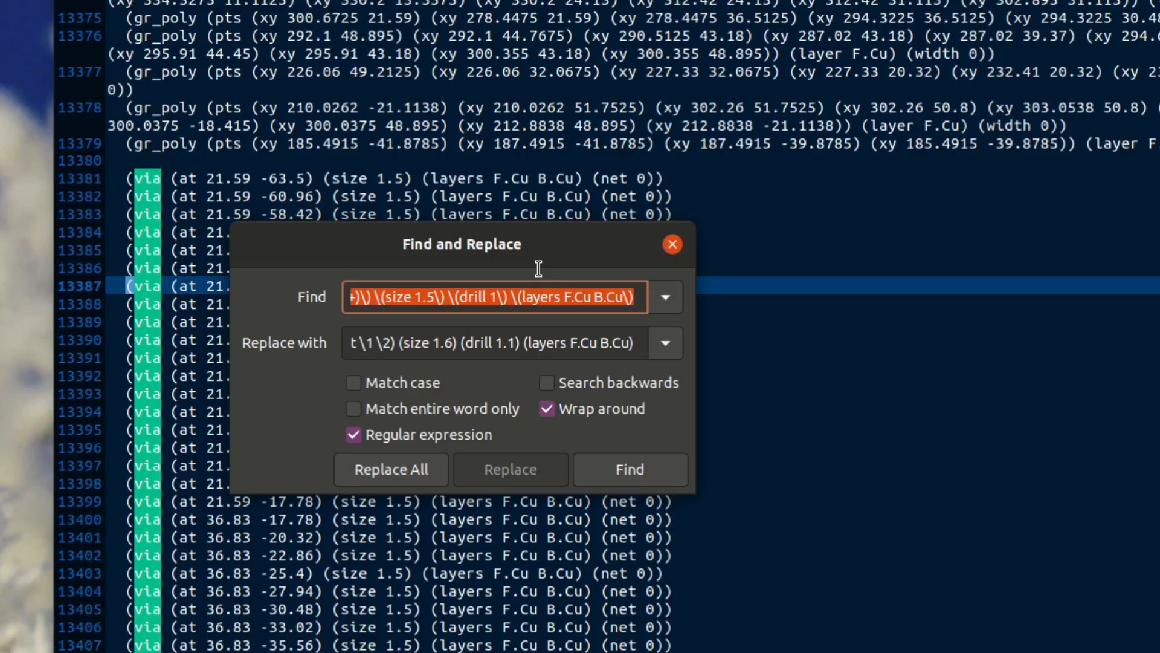
{"action": "left_click", "coordinate": [414, 297]}
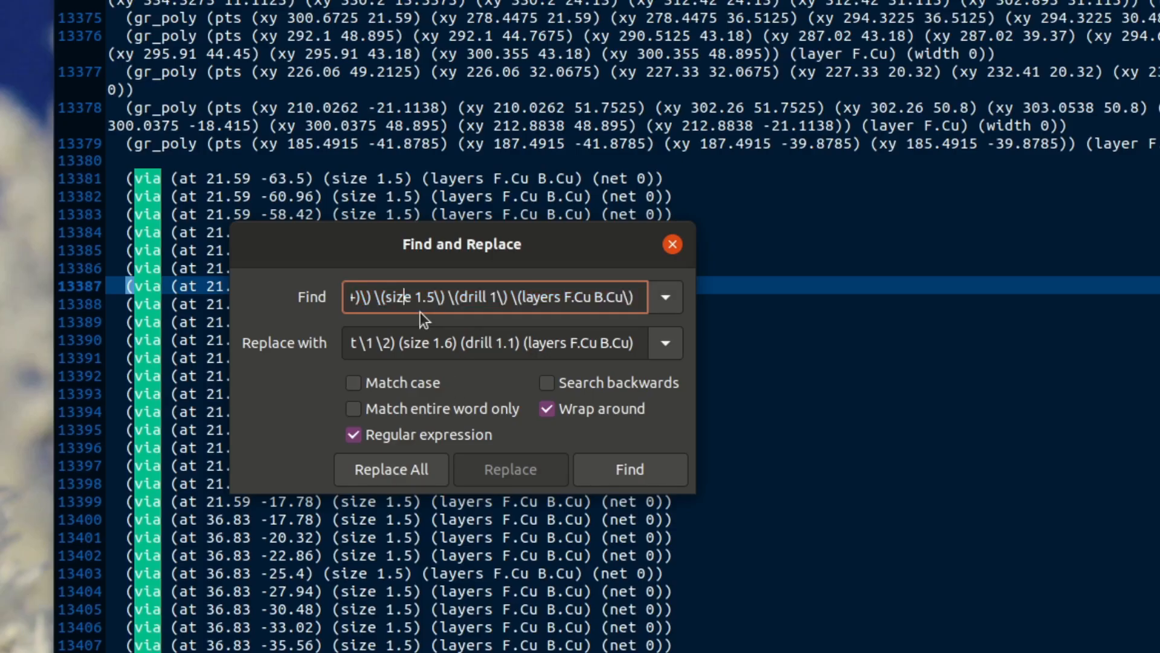
{"action": "key", "text": "Left"}
{"action": "key", "text": "Left"}
{"action": "key", "text": "Home"}
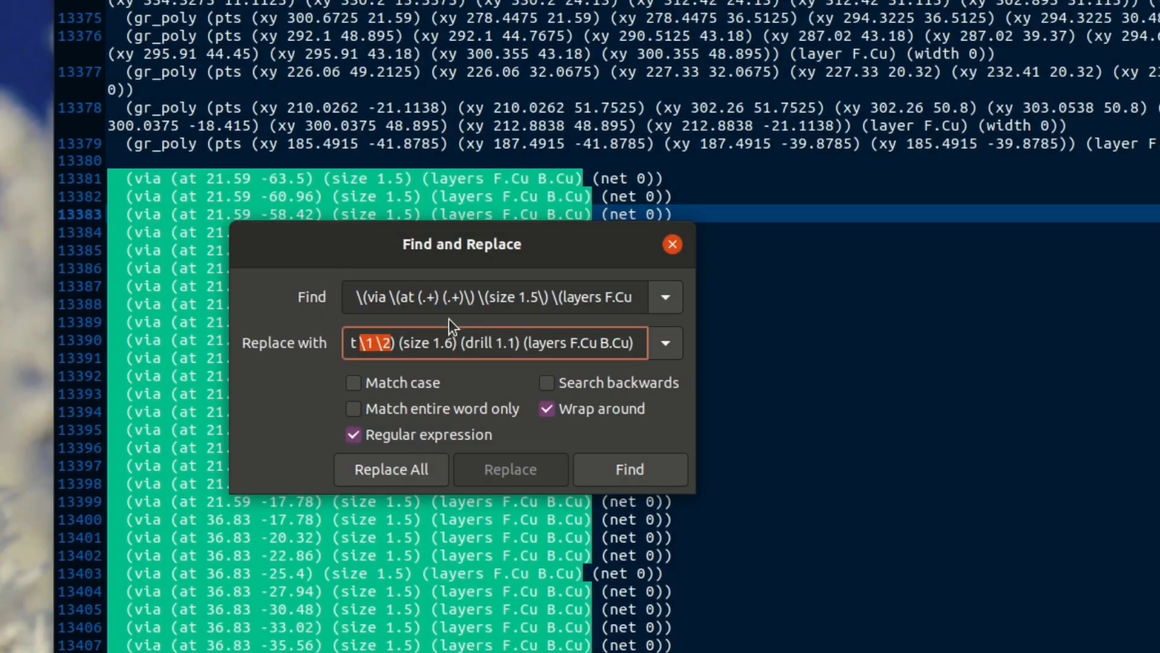
- Replace all matching via definitions with size 1.6 and drill 1.1 on F.Cu B.Cu, keeping their coordinates, and save the file
{"action": "left_click", "coordinate": [440, 342]}
{"action": "left_click", "coordinate": [489, 343]}
{"action": "left_click", "coordinate": [394, 474]}
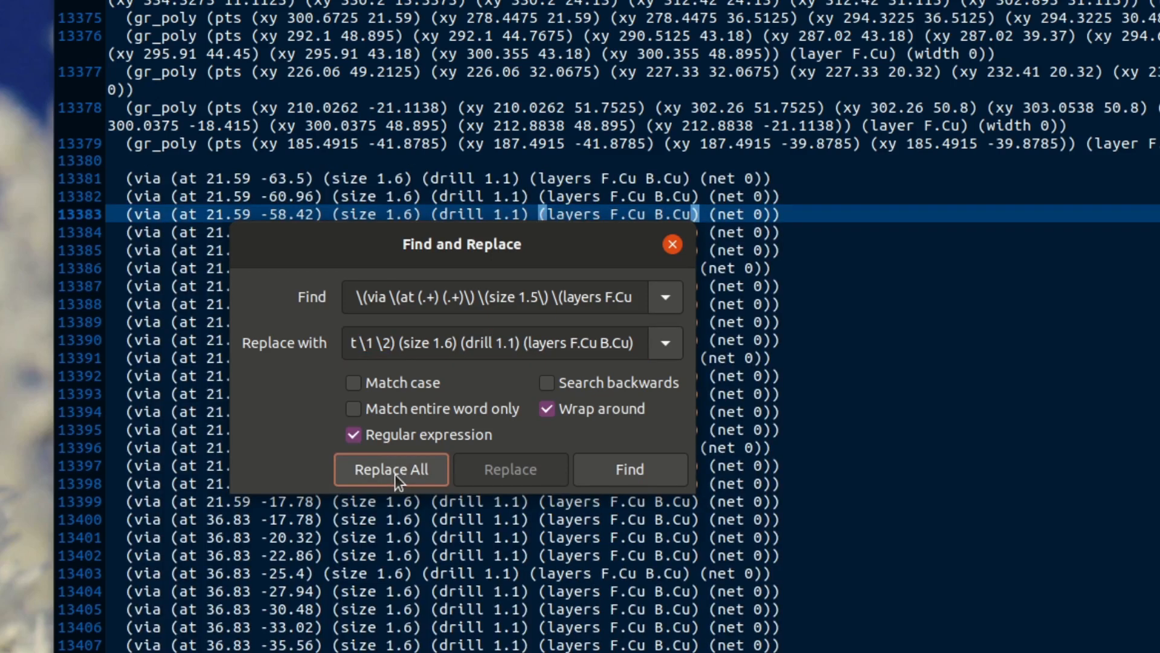
{"action": "left_click", "coordinate": [667, 244]}
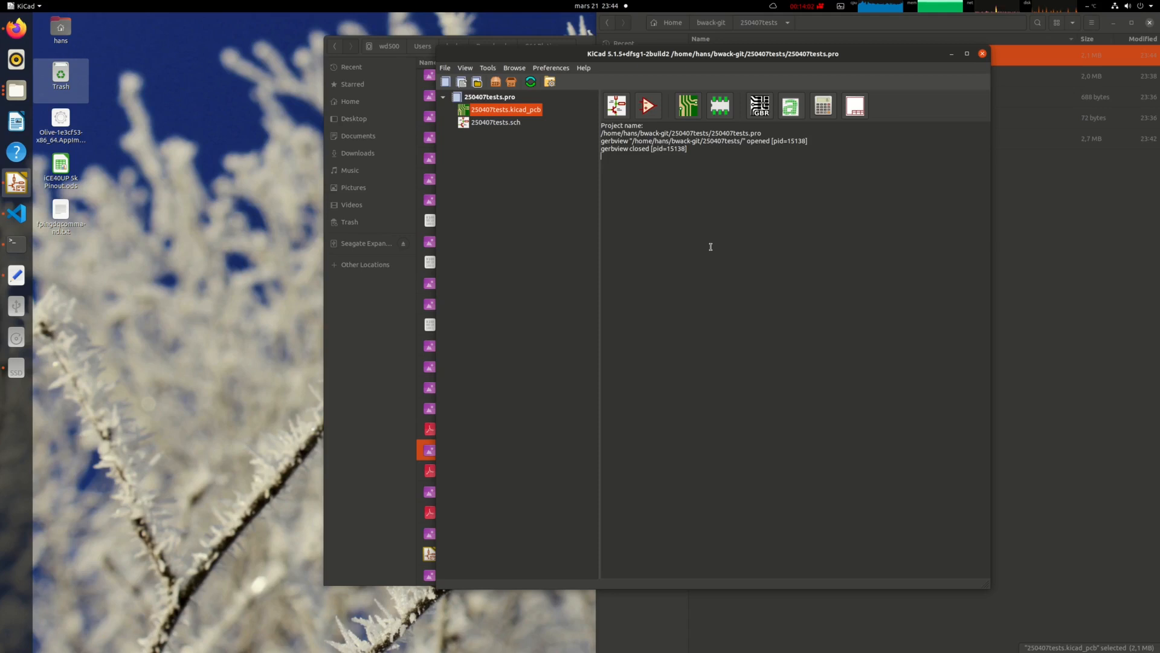
- Reopen 250407tests.kicad_pcb in the PCB editor and check the via drills in the layout and the 3D viewer
{"action": "left_click", "coordinate": [514, 112]}
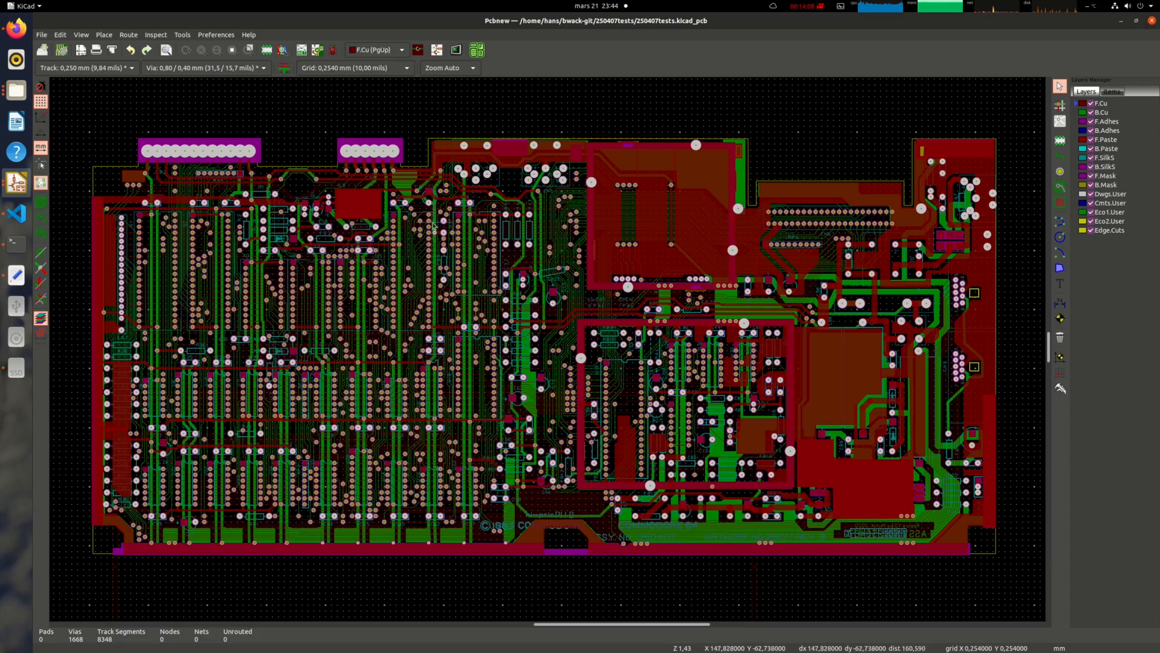
{"action": "scroll", "coordinate": [420, 223], "scroll_direction": "up", "scroll_amount": 5}
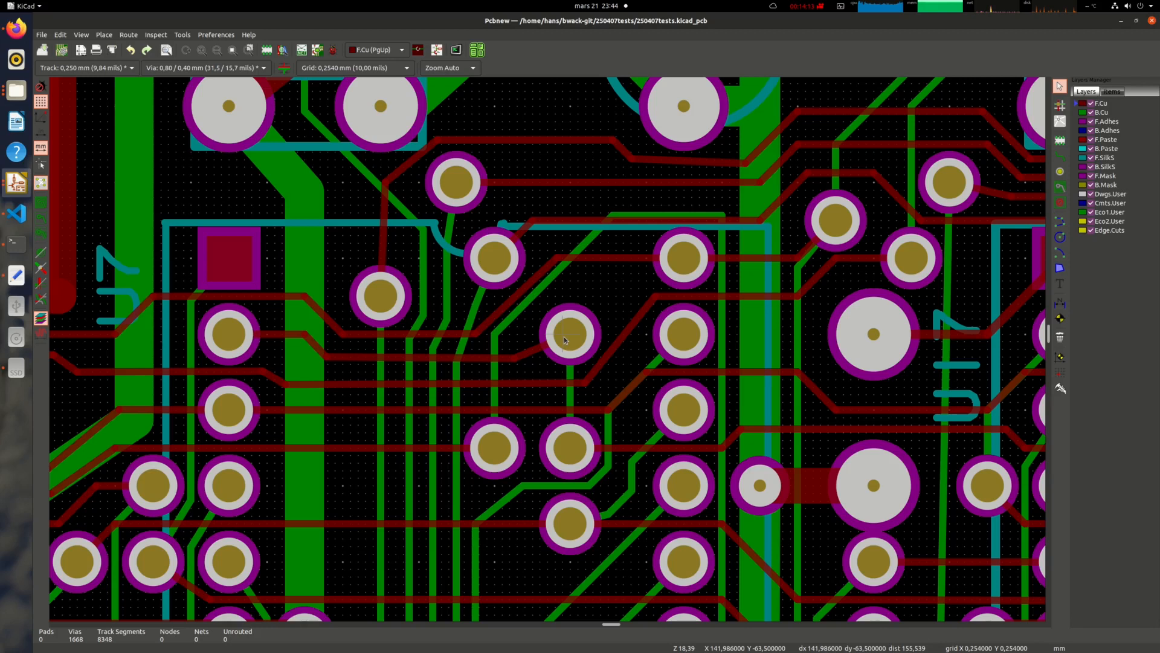
{"action": "key", "text": "alt+Tab"}
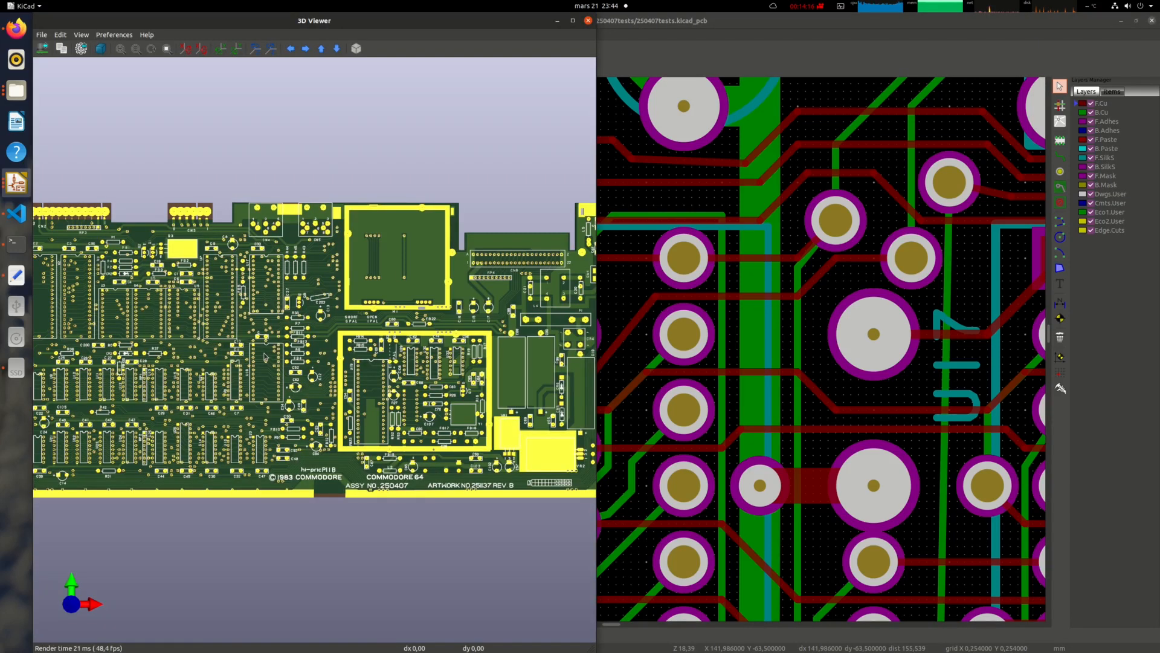
- Examine the via holes around R37 and U15 up close in the 3D viewer, and close the viewer
{"action": "scroll", "coordinate": [266, 358], "scroll_direction": "up", "scroll_amount": 10}
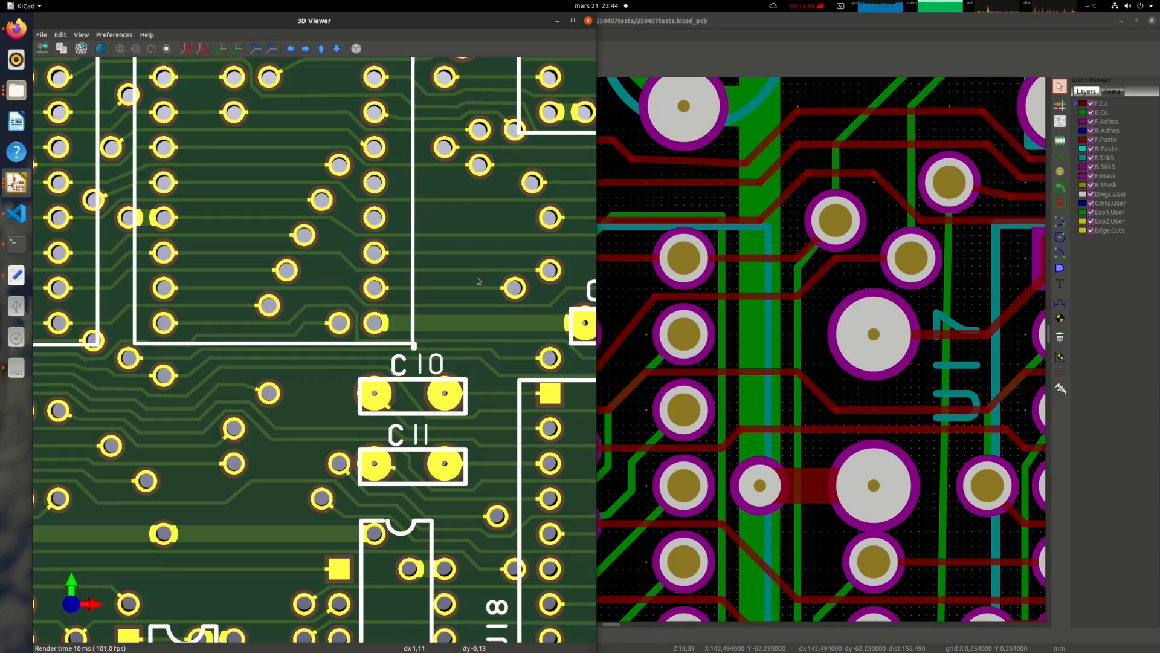
{"action": "scroll", "coordinate": [477, 277], "scroll_direction": "up", "scroll_amount": 2}
{"action": "middle_click_drag", "start_coordinate": [305, 421], "coordinate": [608, 234]}
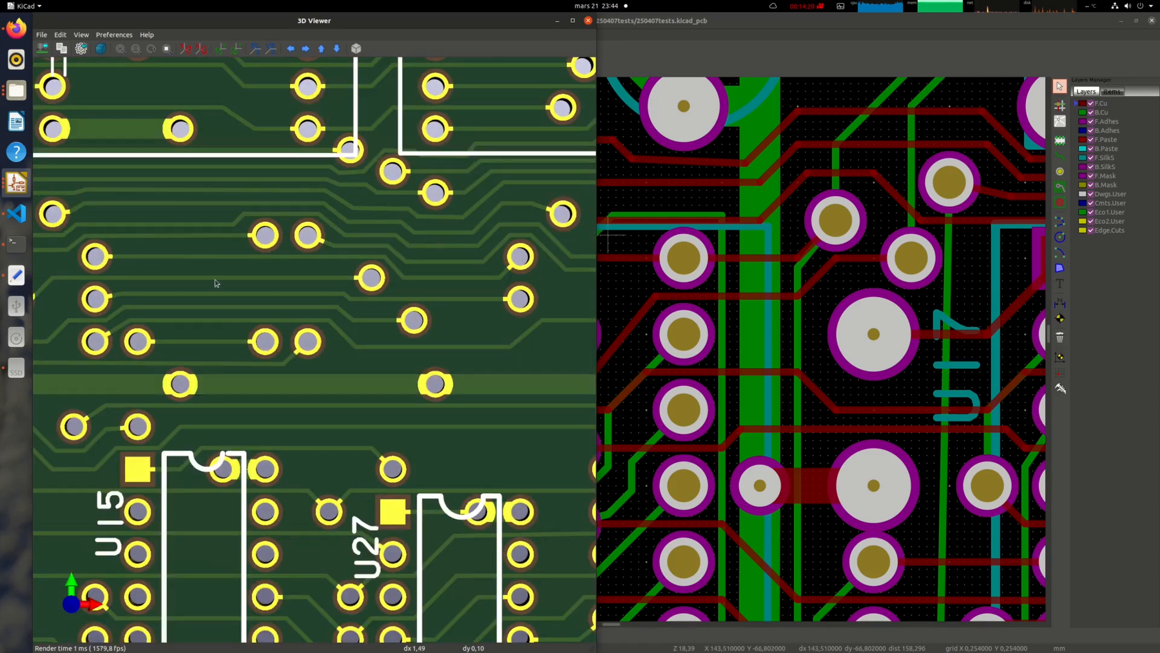
{"action": "middle_click_drag", "start_coordinate": [216, 283], "coordinate": [388, 323]}
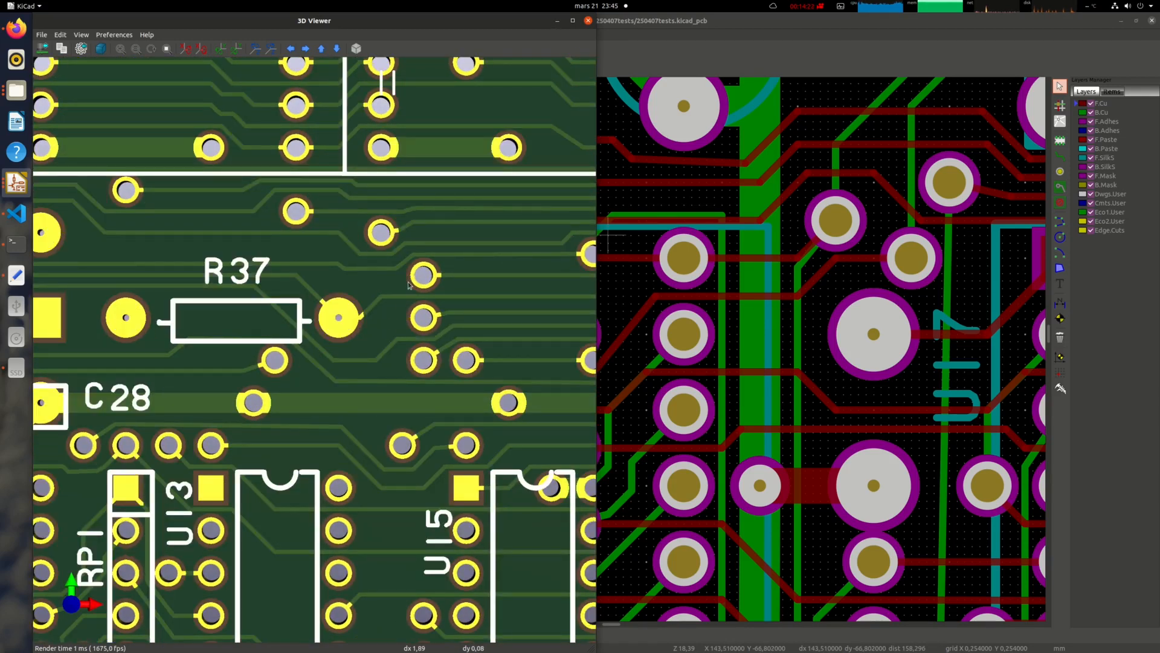
{"action": "scroll", "coordinate": [422, 268], "scroll_direction": "up", "scroll_amount": 2}
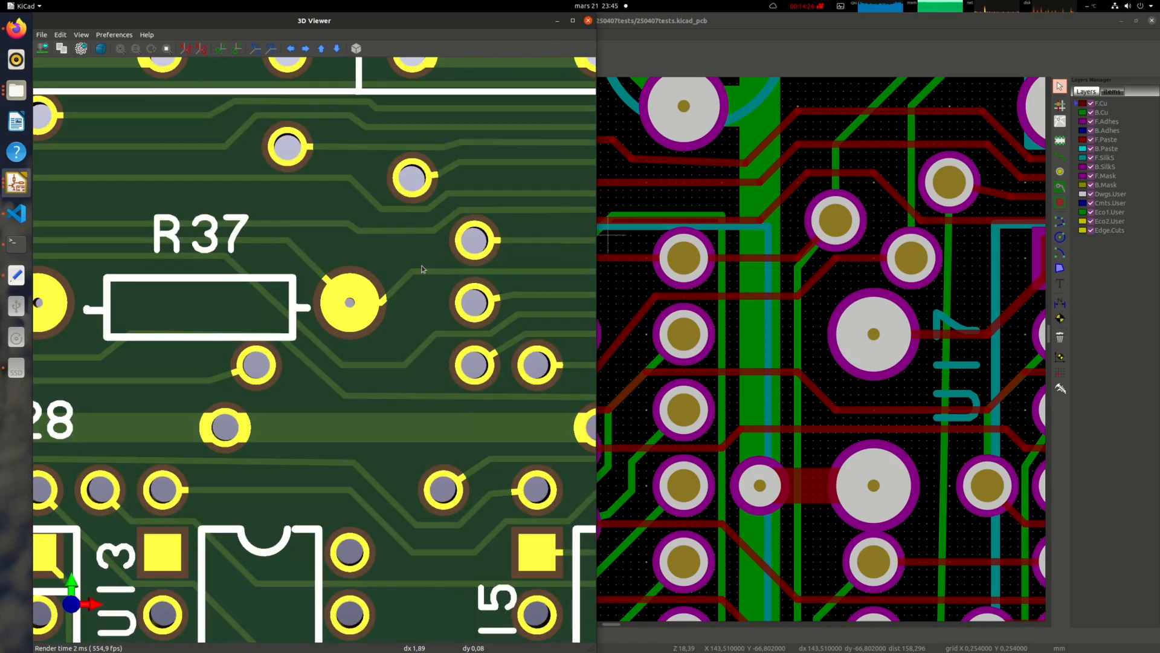
{"action": "scroll", "coordinate": [422, 269], "scroll_direction": "down", "scroll_amount": 5}
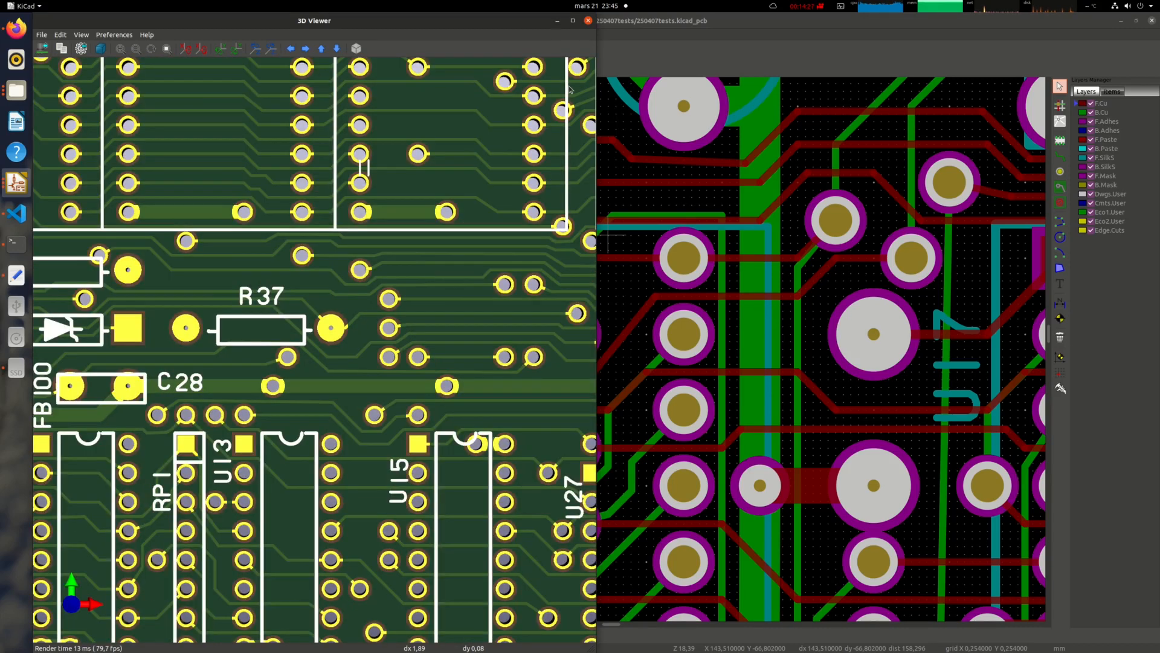
{"action": "scroll", "coordinate": [548, 82], "scroll_direction": "down", "scroll_amount": 1}
{"action": "left_click", "coordinate": [588, 20]}
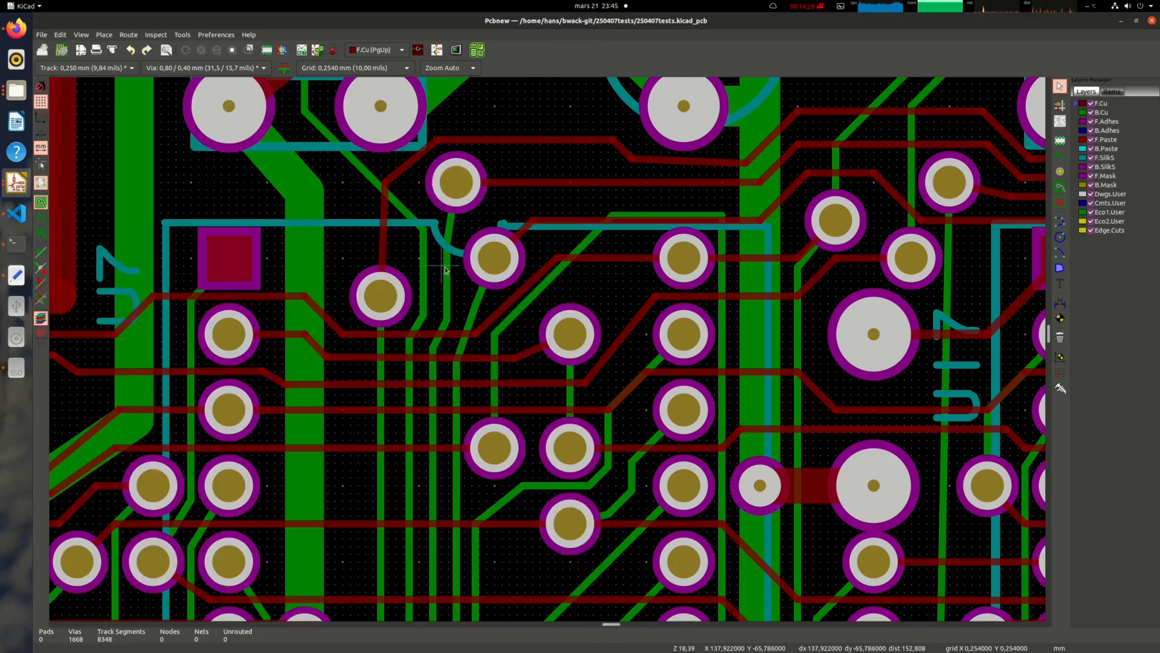
- Inspect the vias near C9 and U7 in the layout and list the overlapping items at the via below C9
{"action": "scroll", "coordinate": [445, 270], "scroll_direction": "down", "scroll_amount": 3}
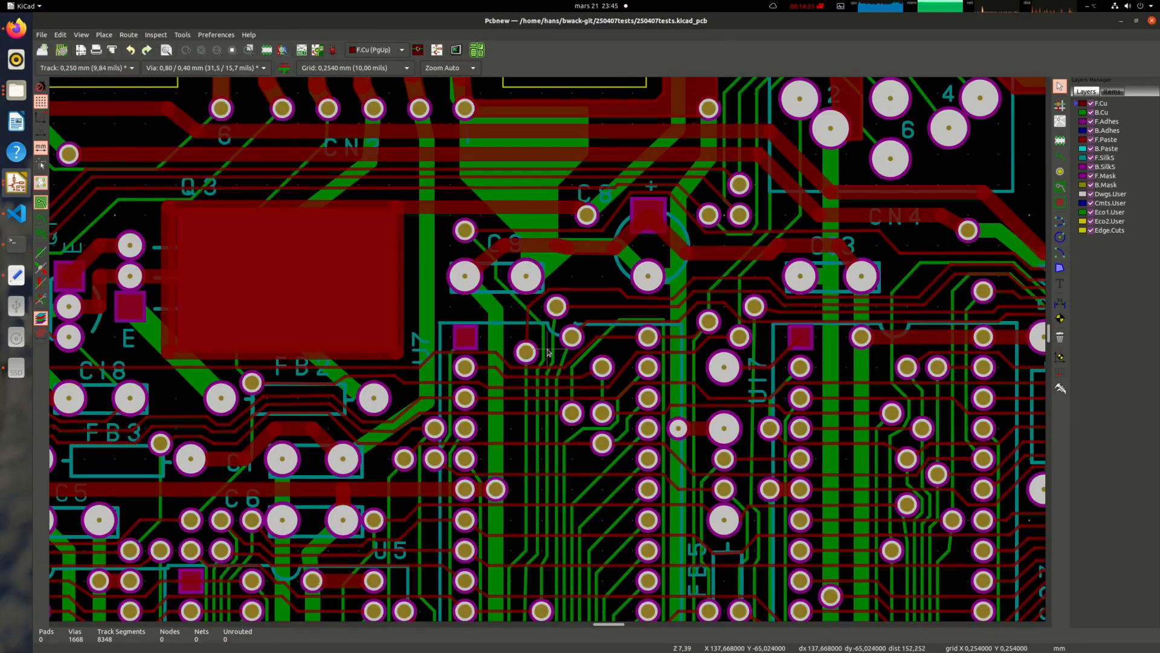
{"action": "scroll", "coordinate": [547, 353], "scroll_direction": "down", "scroll_amount": 3}
{"action": "scroll", "coordinate": [547, 352], "scroll_direction": "up", "scroll_amount": 5}
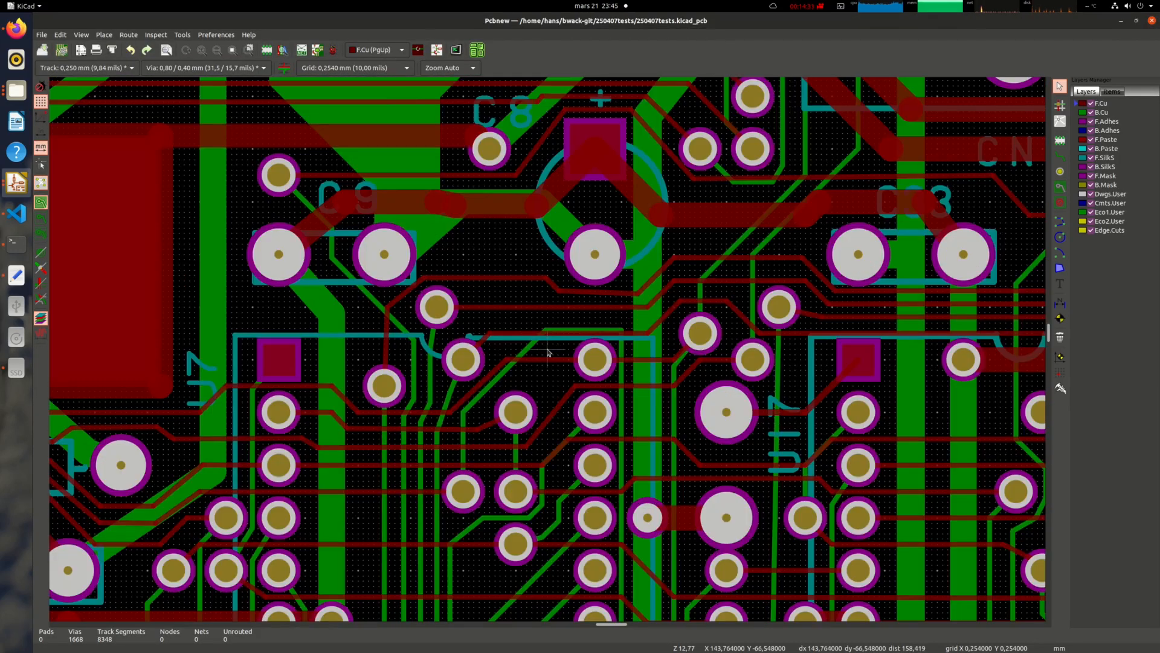
{"action": "scroll", "coordinate": [547, 352], "scroll_direction": "down", "scroll_amount": 1}
{"action": "scroll", "coordinate": [548, 352], "scroll_direction": "up", "scroll_amount": 3}
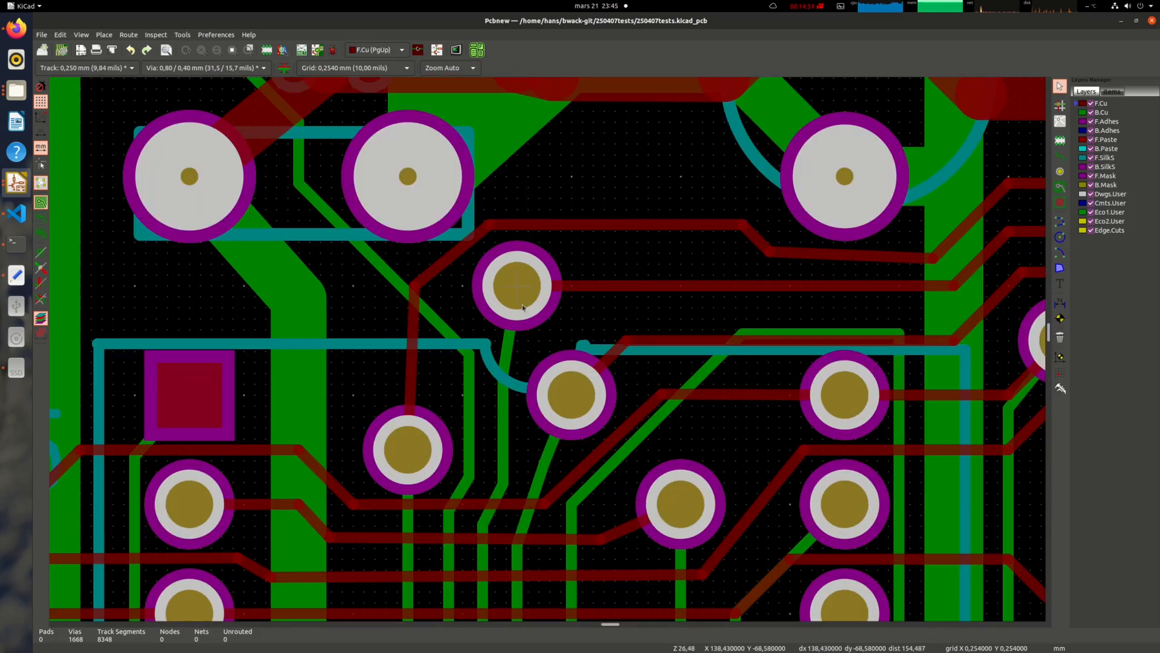
{"action": "scroll", "coordinate": [542, 349], "scroll_direction": "up", "scroll_amount": 1}
{"action": "left_click", "coordinate": [548, 347]}
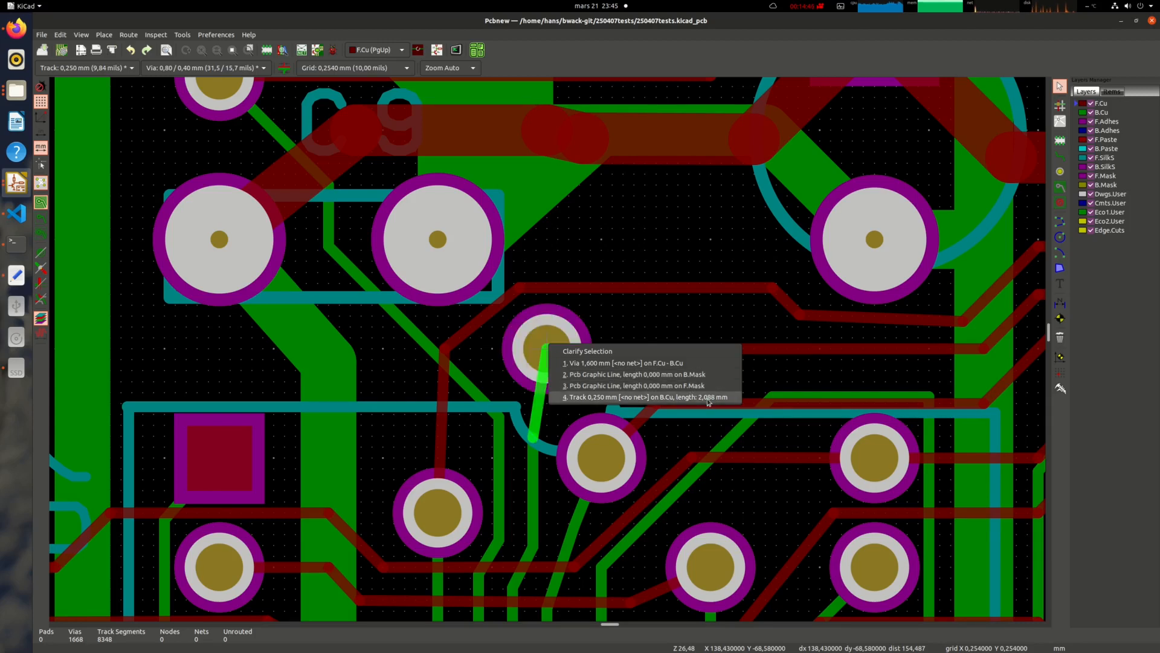
{"action": "left_click", "coordinate": [654, 316]}
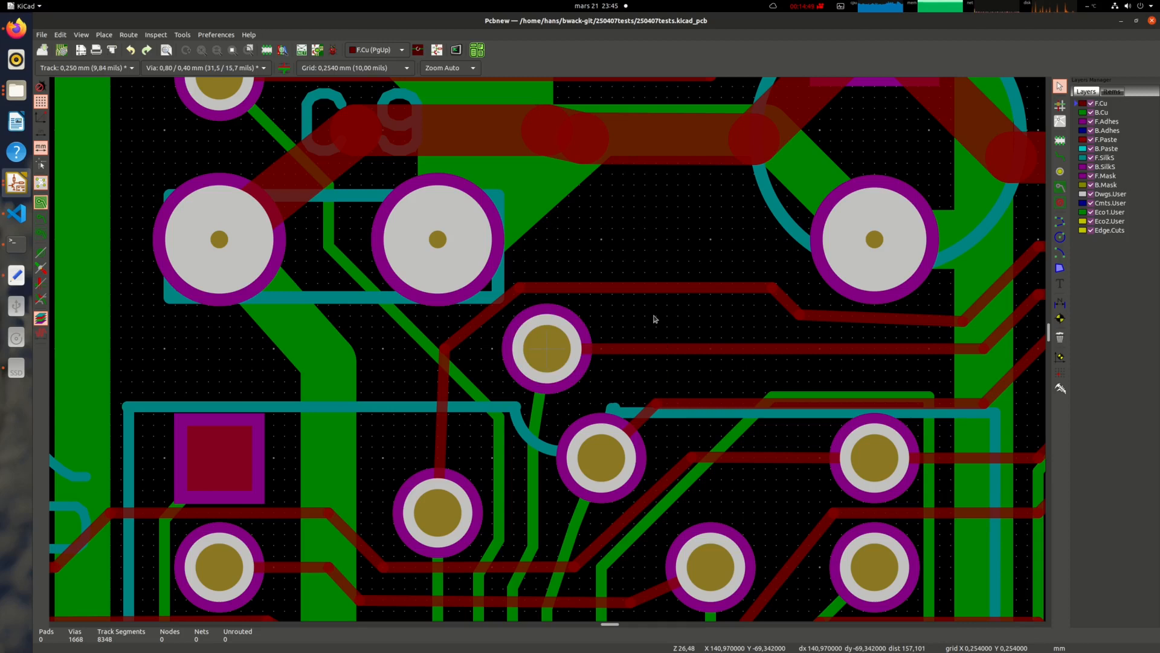
{"action": "left_click", "coordinate": [547, 351]}
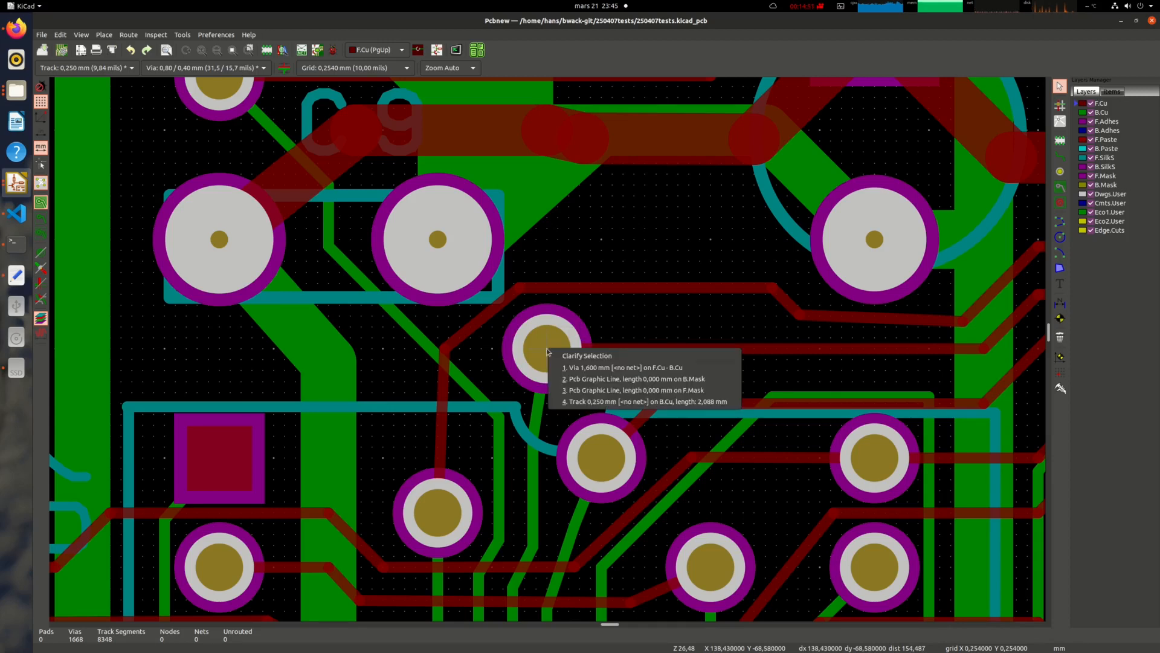
{"action": "left_click", "coordinate": [591, 316]}
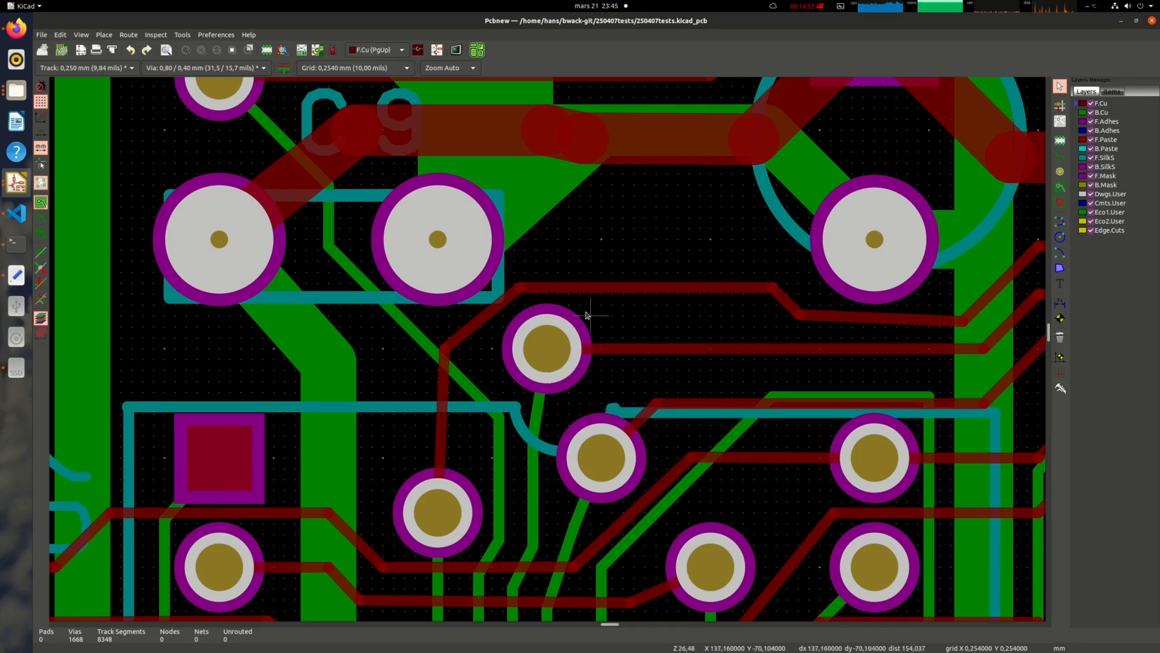
{"action": "scroll", "coordinate": [567, 340], "scroll_direction": "down", "scroll_amount": 5}
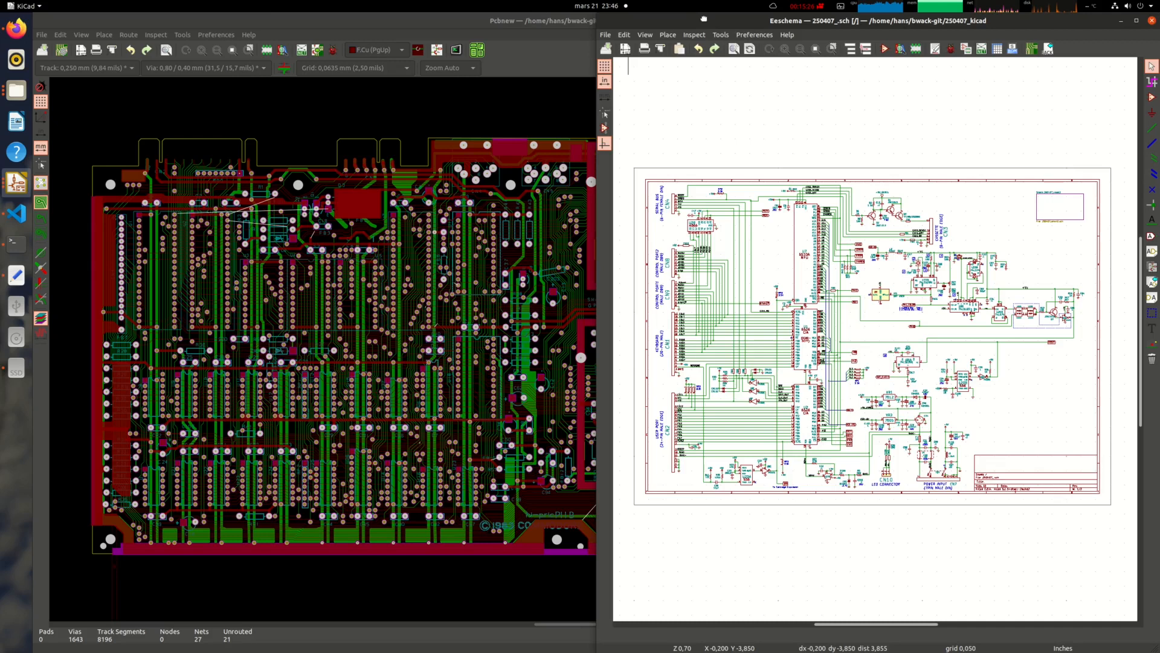
- Show the 250407_.sch schematic of the 250407_kicad project full screen and look over its first sheet
{"action": "double_click", "coordinate": [704, 19]}
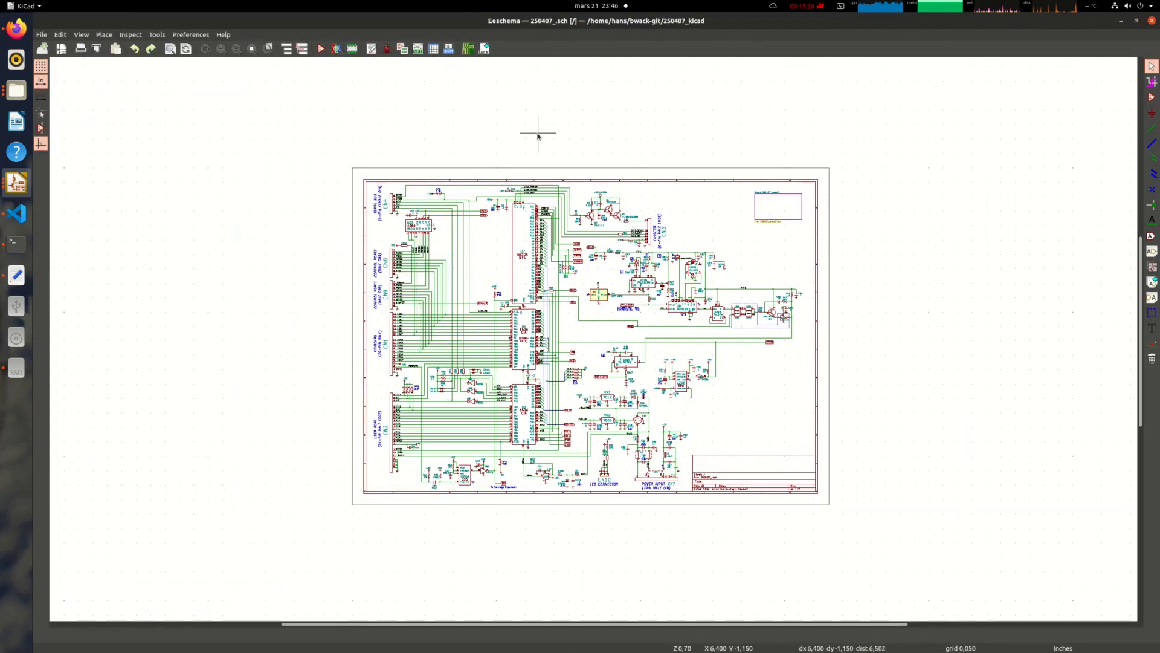
{"action": "scroll", "coordinate": [517, 315], "scroll_direction": "up", "scroll_amount": 2}
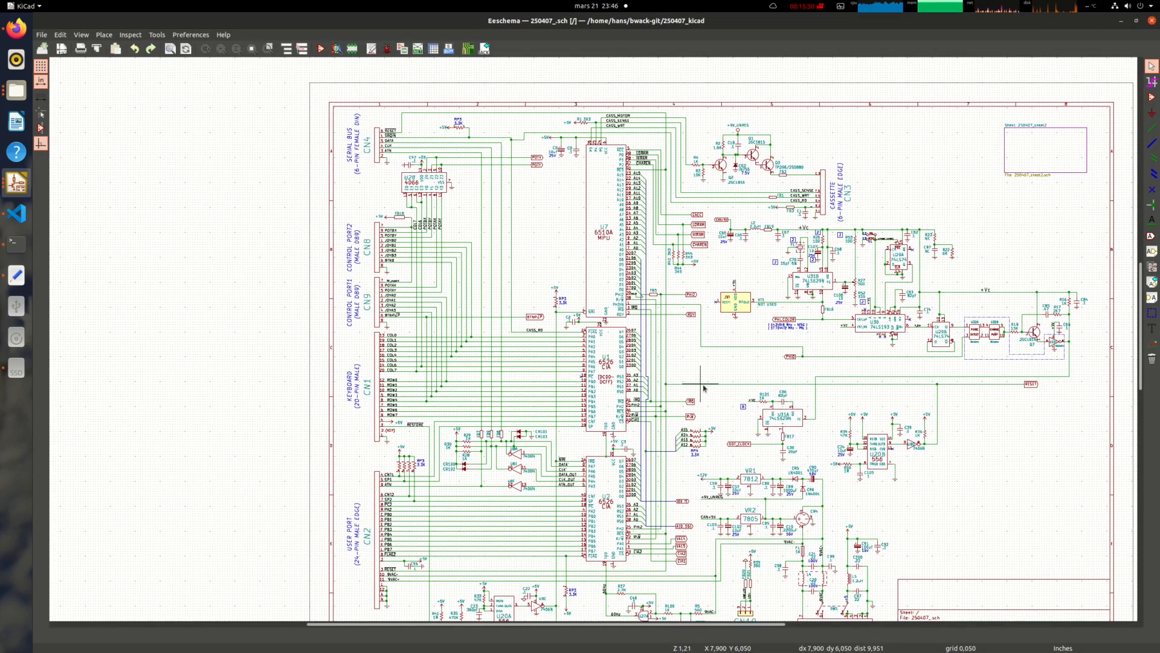
{"action": "middle_click_drag", "start_coordinate": [704, 388], "coordinate": [538, 355]}
{"action": "scroll", "coordinate": [538, 355], "scroll_direction": "down", "scroll_amount": 1}
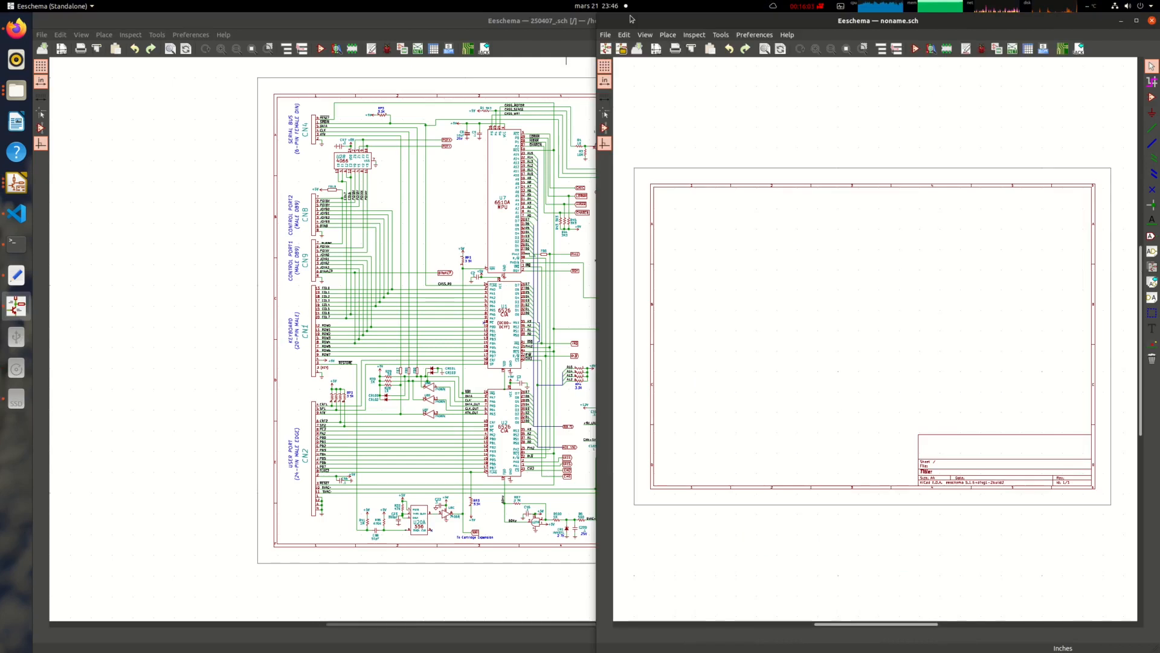
{"action": "left_click_drag", "start_coordinate": [631, 19], "coordinate": [374, 202]}
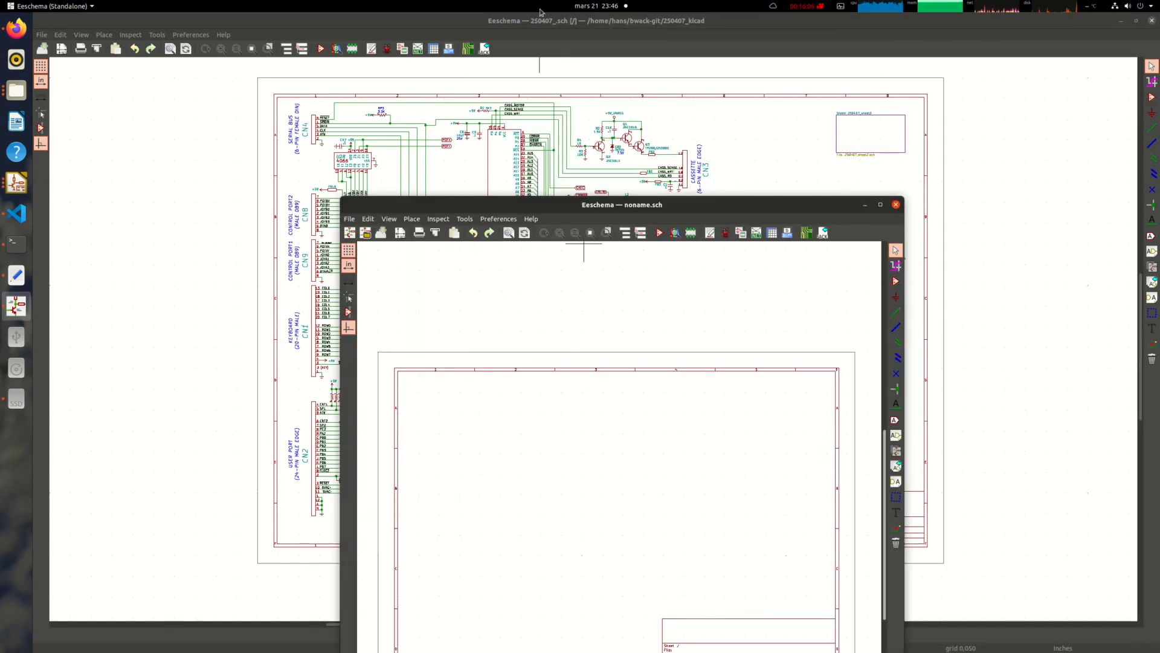
{"action": "left_click", "coordinate": [42, 34]}
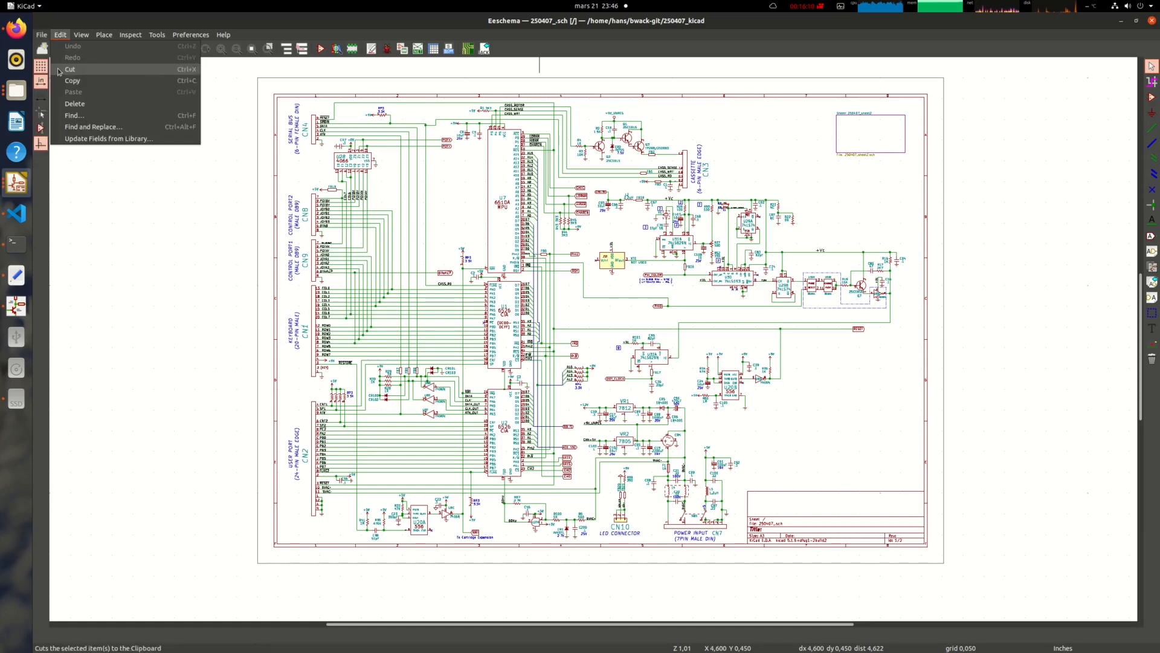
{"action": "left_click", "coordinate": [16, 306]}
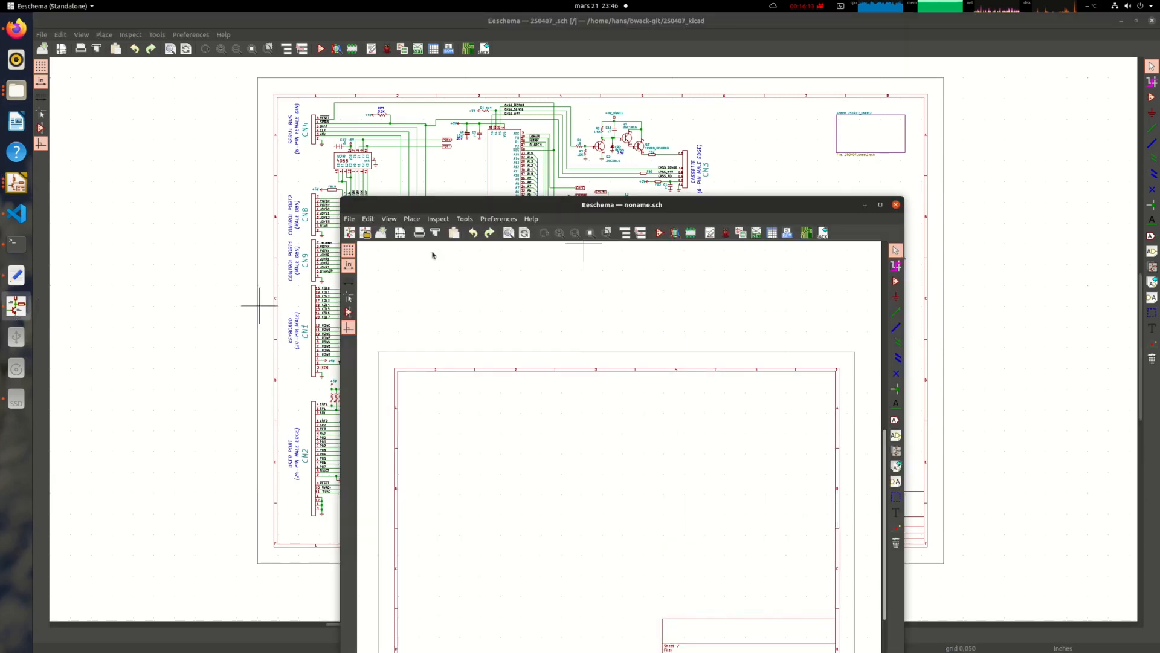
{"action": "left_click", "coordinate": [350, 218]}
{"action": "left_click", "coordinate": [366, 249]}
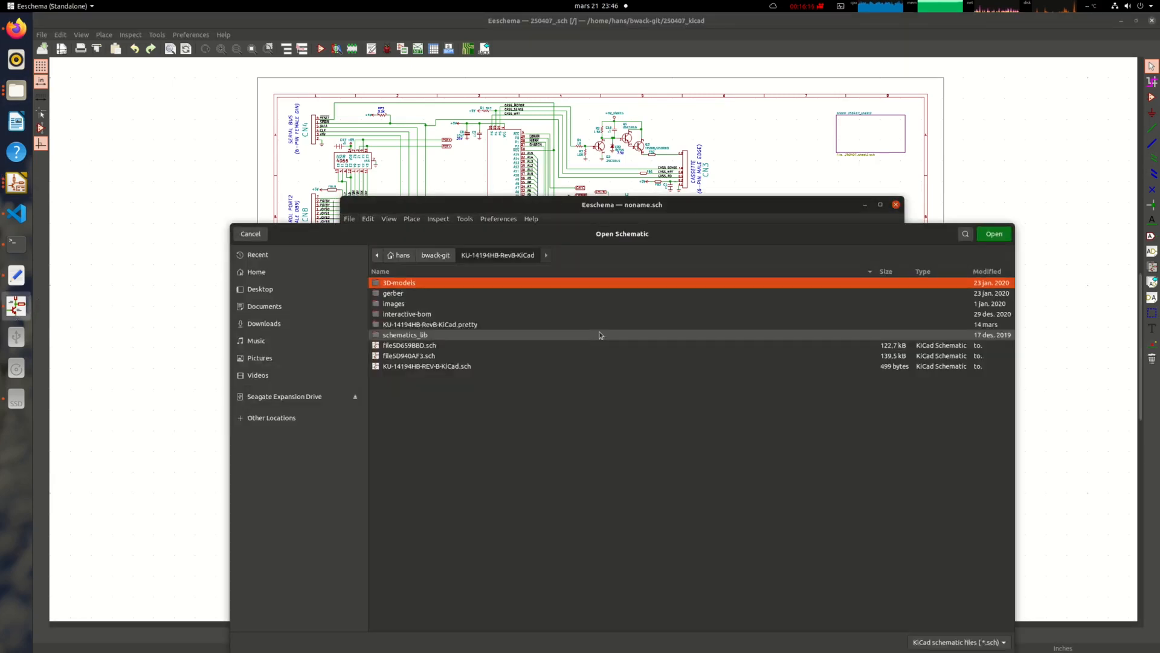
{"action": "left_click", "coordinate": [247, 237]}
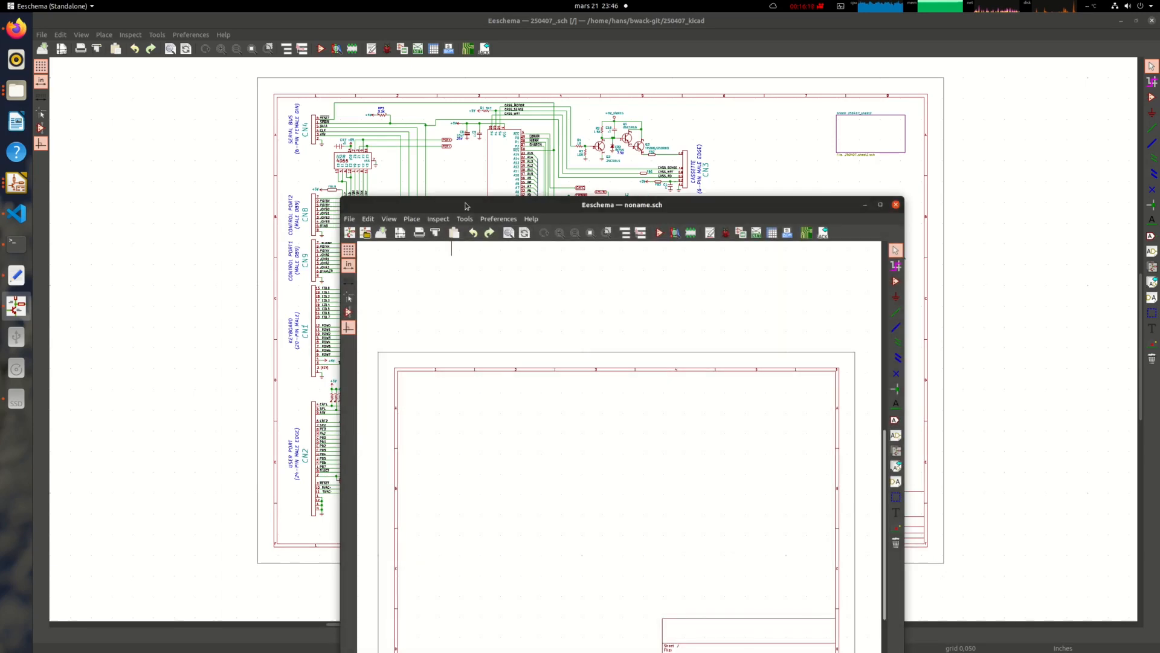
{"action": "left_click_drag", "start_coordinate": [484, 201], "coordinate": [809, 124]}
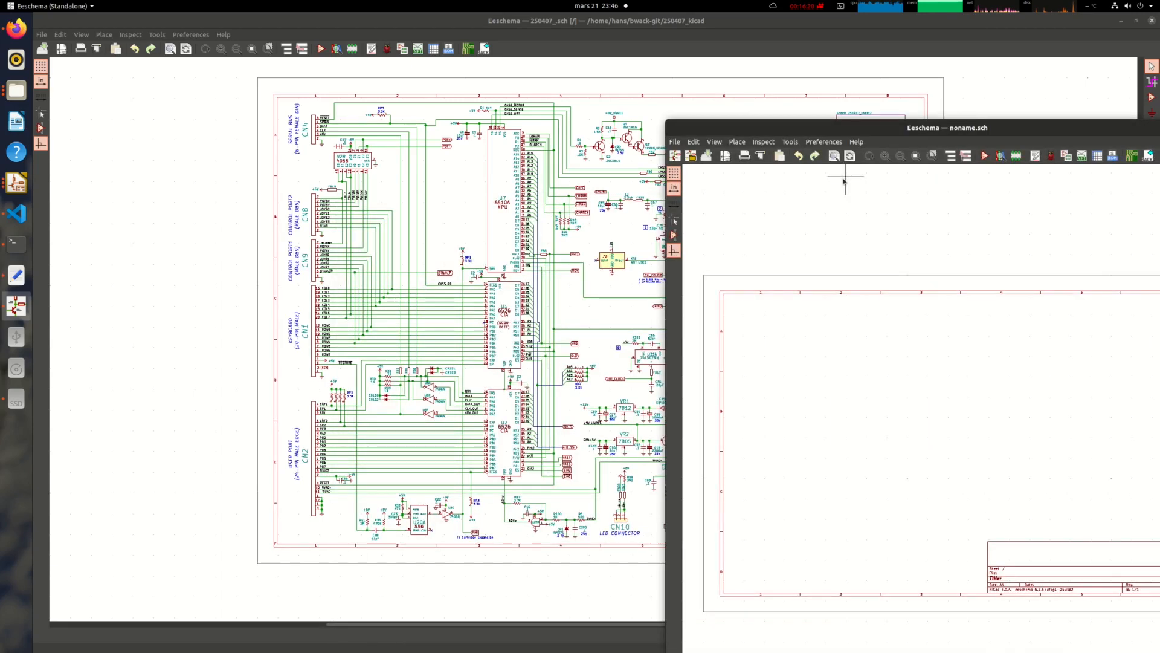
{"action": "left_click", "coordinate": [603, 110]}
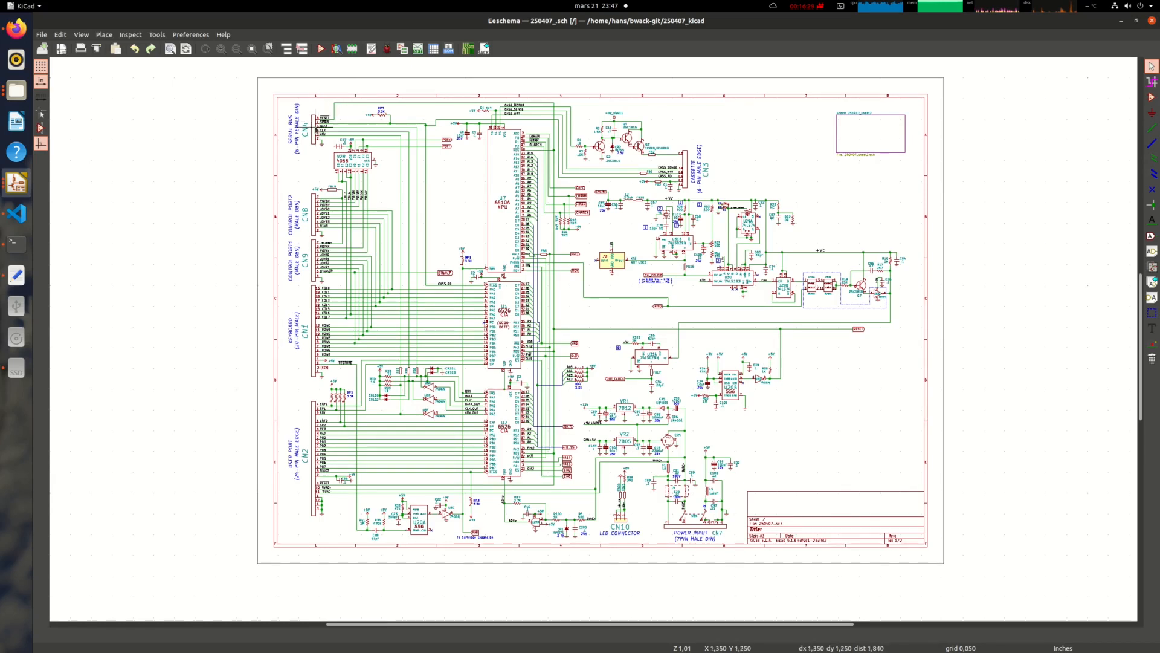
- Check the reference fields of the serial bus connector CN4 and capacitor C47 without changing them
{"action": "scroll", "coordinate": [317, 129], "scroll_direction": "up", "scroll_amount": 4}
{"action": "scroll", "coordinate": [595, 343], "scroll_direction": "up", "scroll_amount": 2}
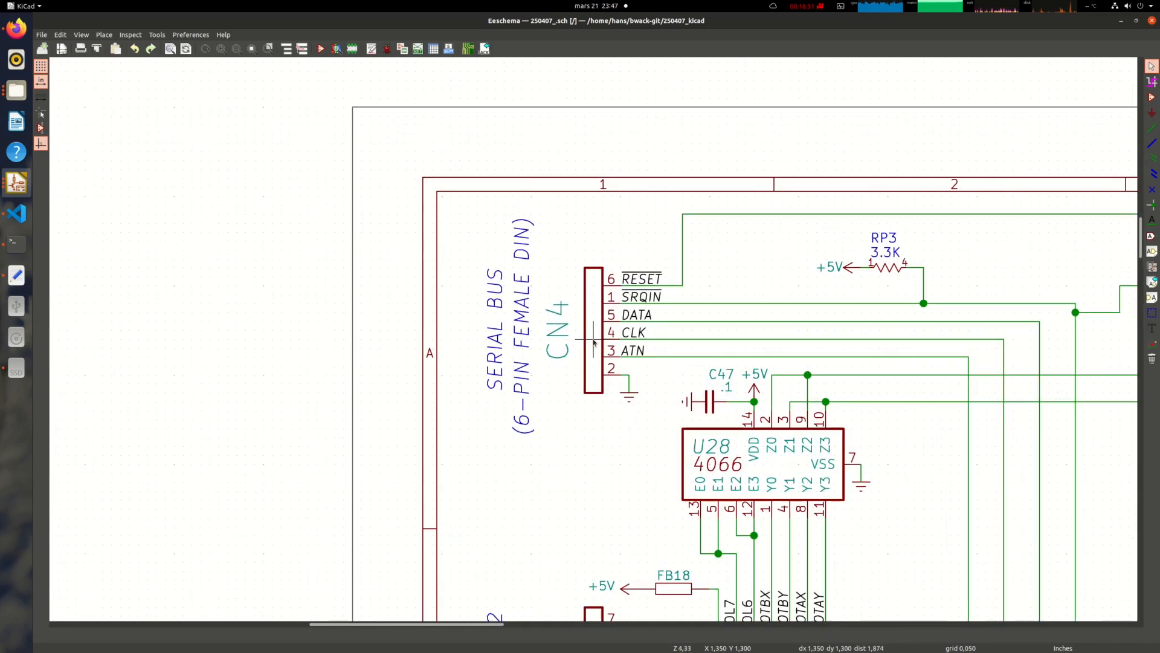
{"action": "double_click", "coordinate": [559, 311]}
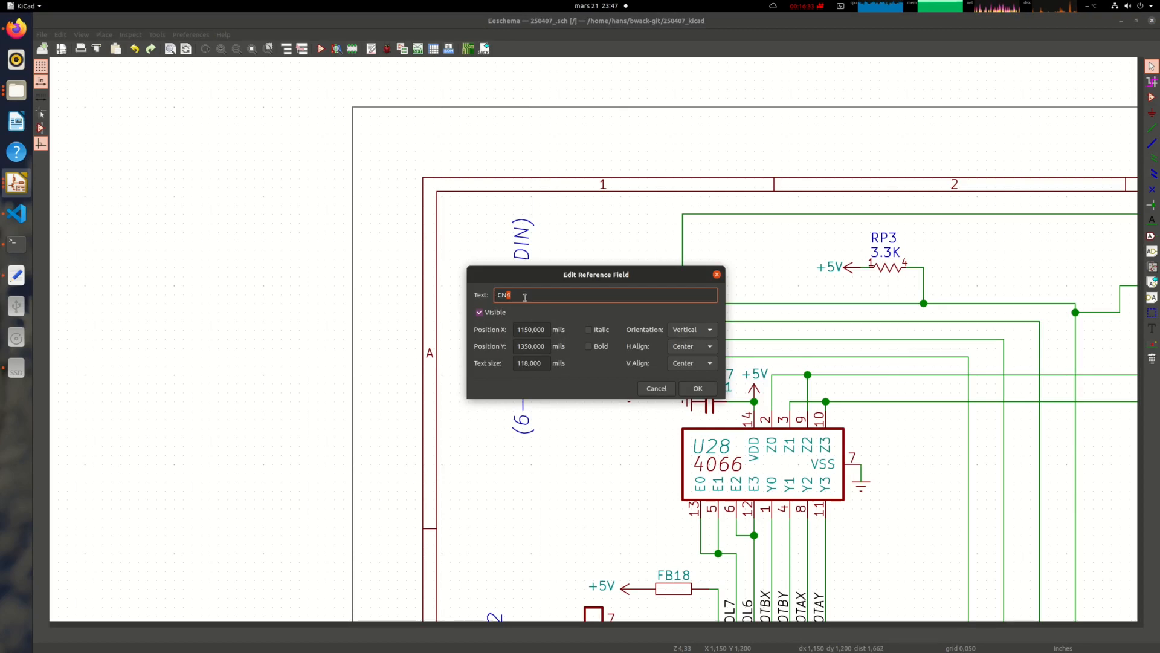
{"action": "left_click", "coordinate": [656, 388]}
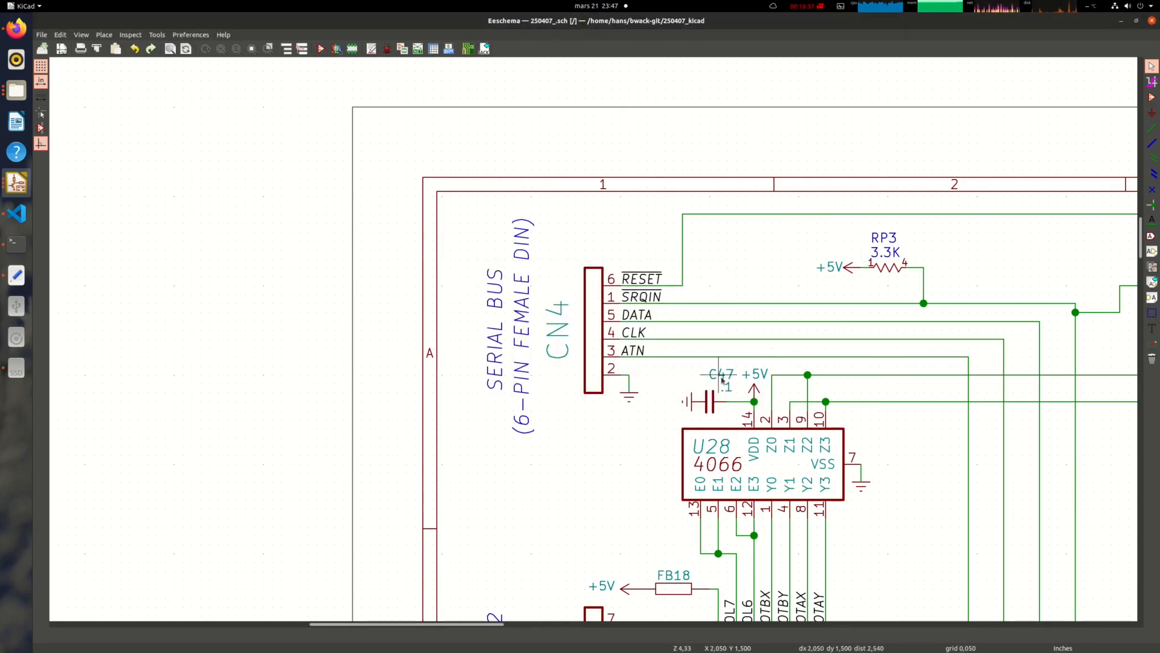
{"action": "double_click", "coordinate": [722, 379]}
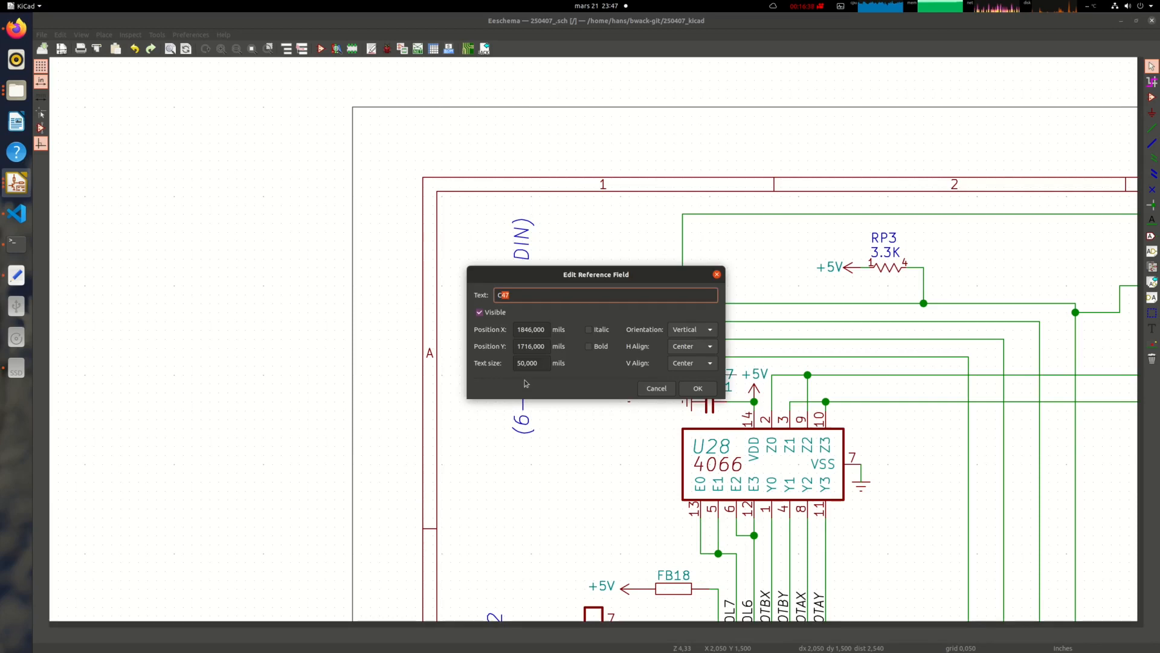
{"action": "left_click", "coordinate": [655, 389]}
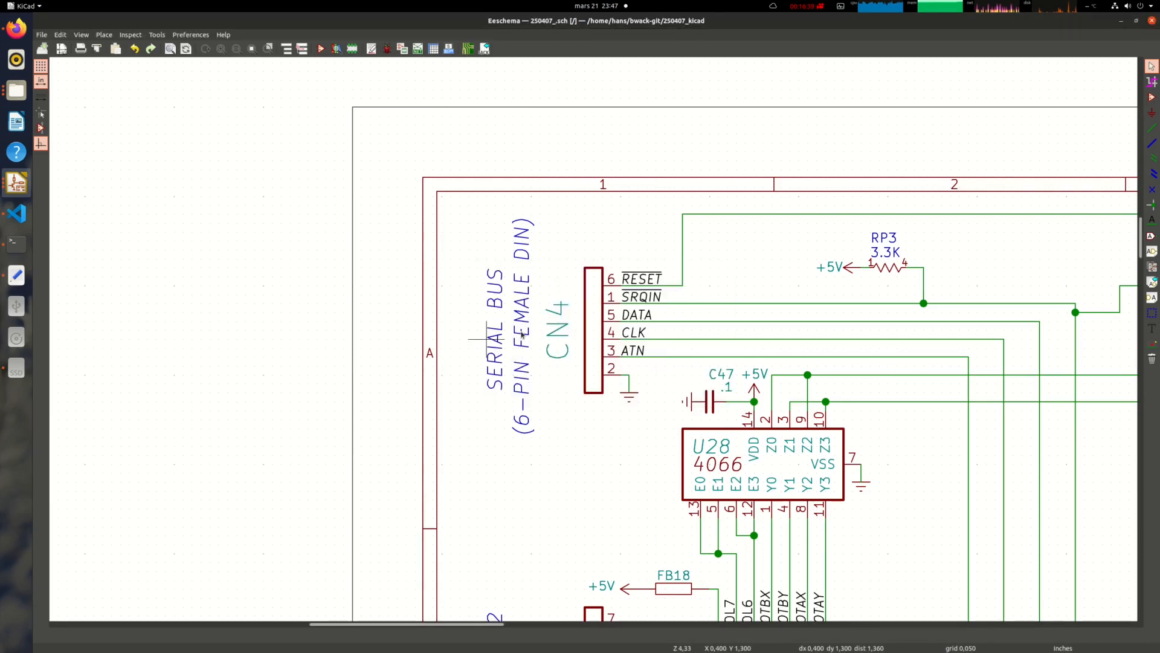
- Review the rest of the first schematic sheet and open the 250407_sheet2 subsheet
{"action": "scroll", "coordinate": [389, 337], "scroll_direction": "down", "scroll_amount": 5}
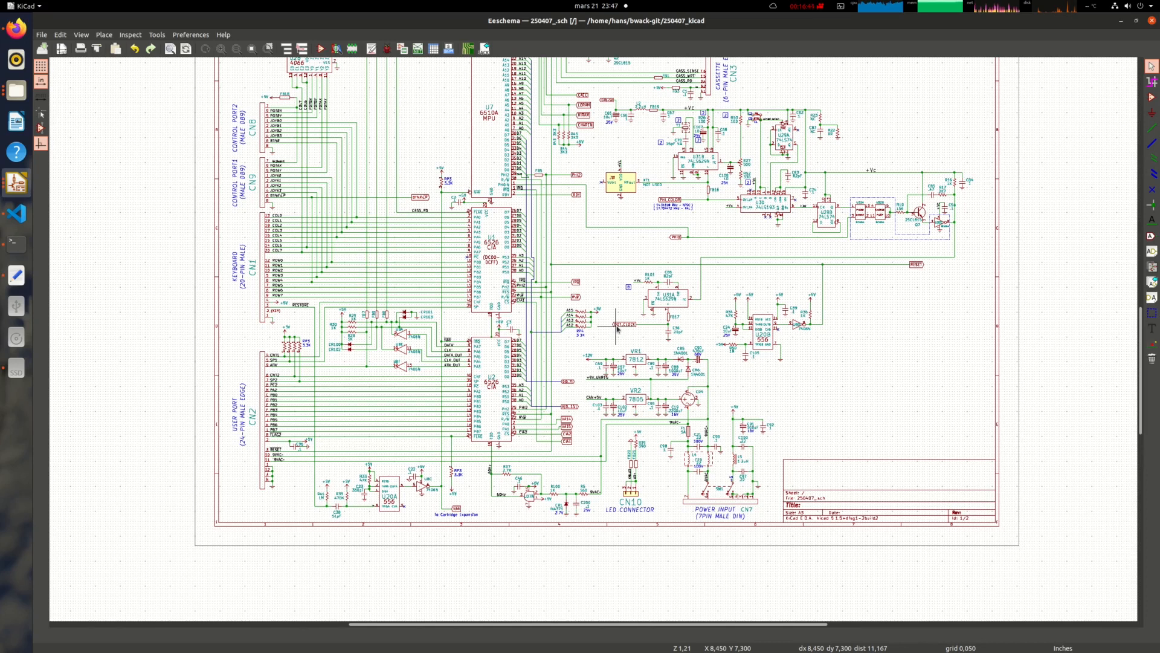
{"action": "scroll", "coordinate": [617, 329], "scroll_direction": "up", "scroll_amount": 2}
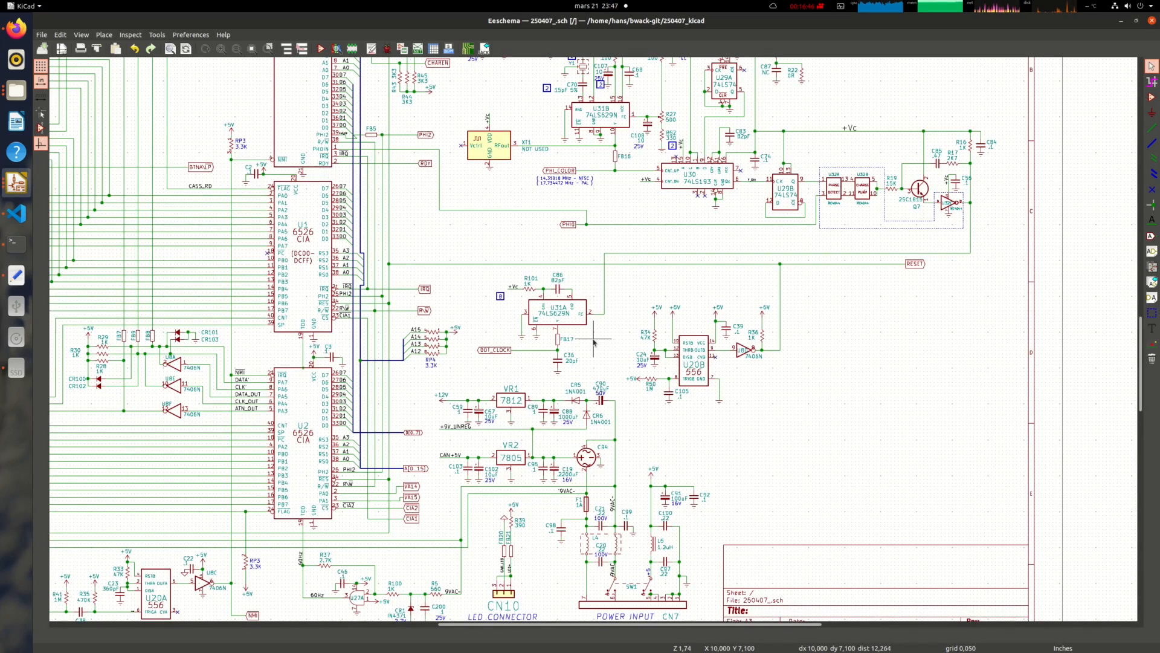
{"action": "scroll", "coordinate": [593, 267], "scroll_direction": "down", "scroll_amount": 1}
{"action": "double_click", "coordinate": [790, 145]}
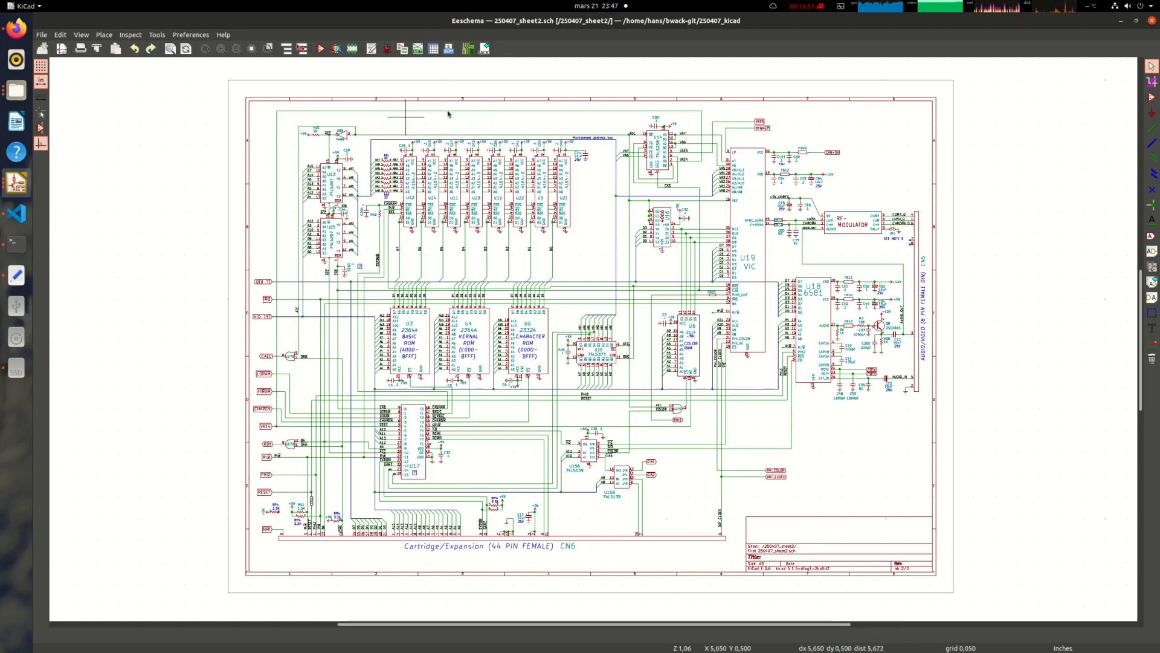
- Update the 250407_kicad board from the schematic, keeping existing symbol-to-footprint associations and deleting extra footprints and single-pad nets
{"action": "left_click", "coordinate": [484, 49]}
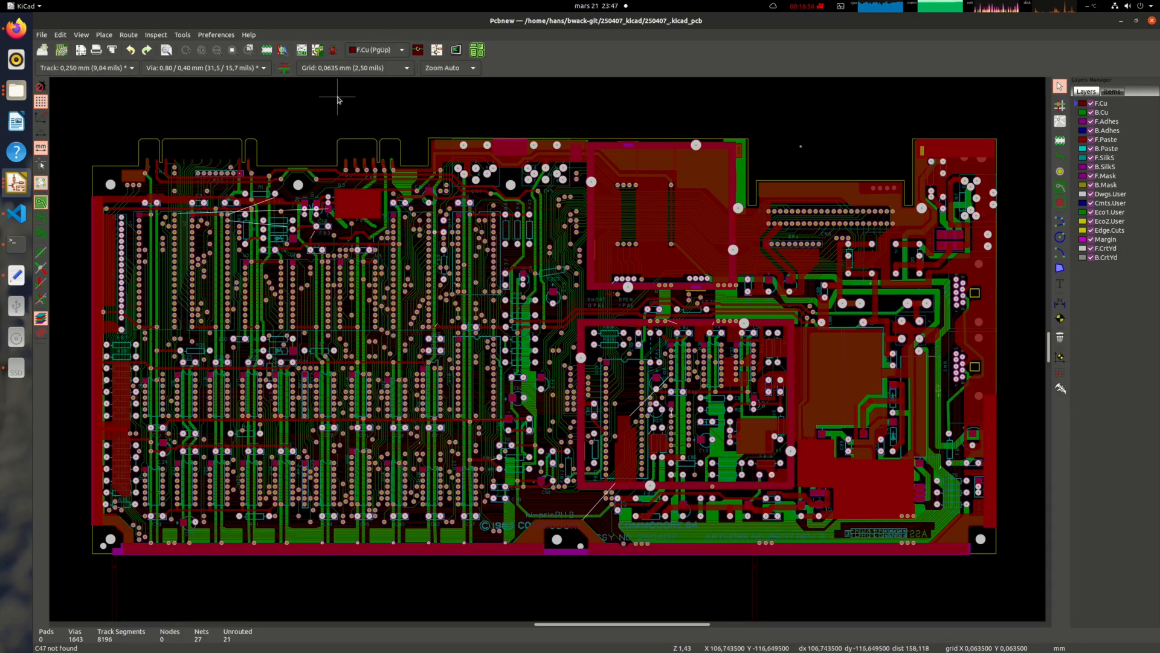
{"action": "left_click", "coordinate": [318, 50]}
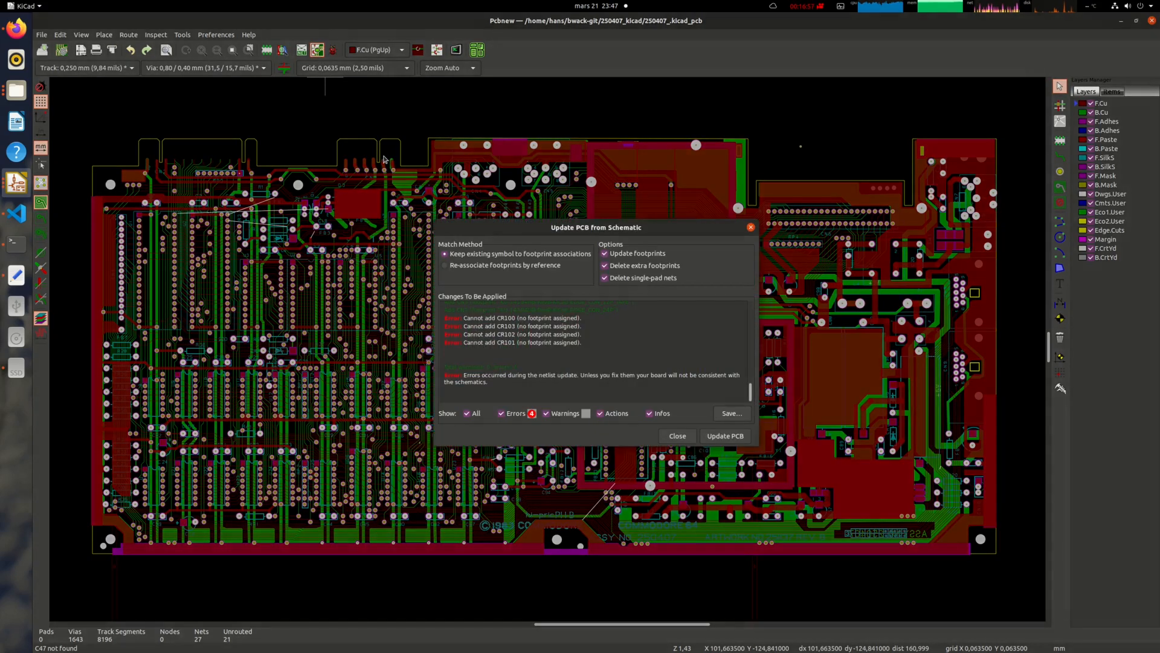
{"action": "left_click", "coordinate": [729, 442]}
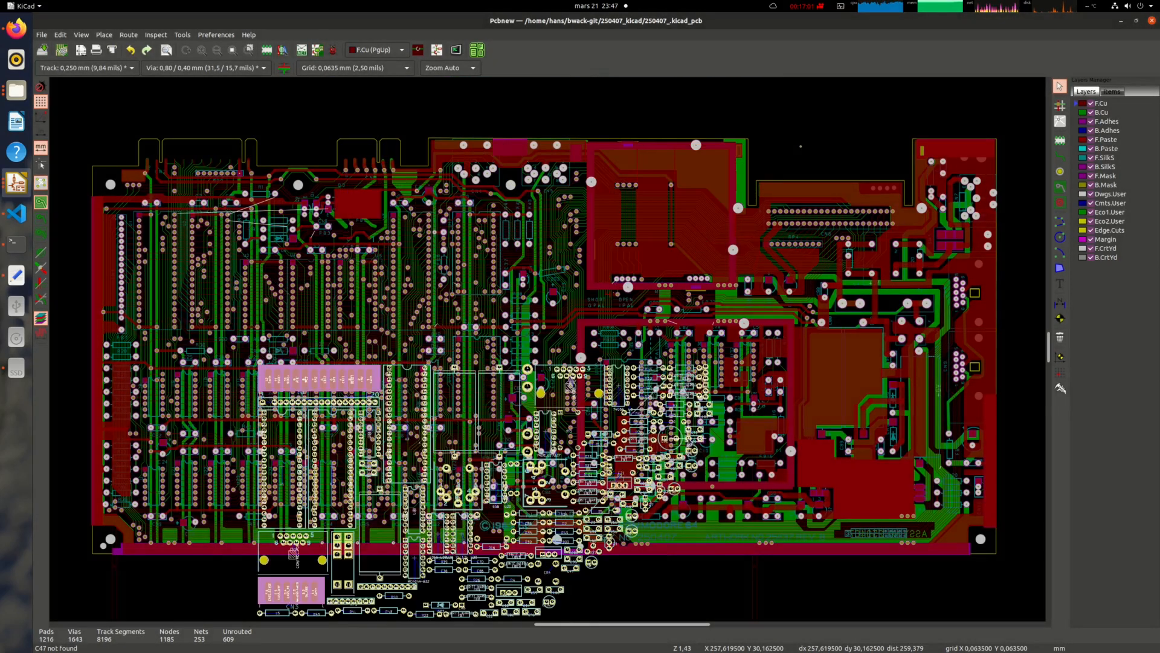
- Place the footprints brought in from the schematic in the empty area to the left of the board outline
{"action": "scroll", "coordinate": [548, 271], "scroll_direction": "down", "scroll_amount": 3}
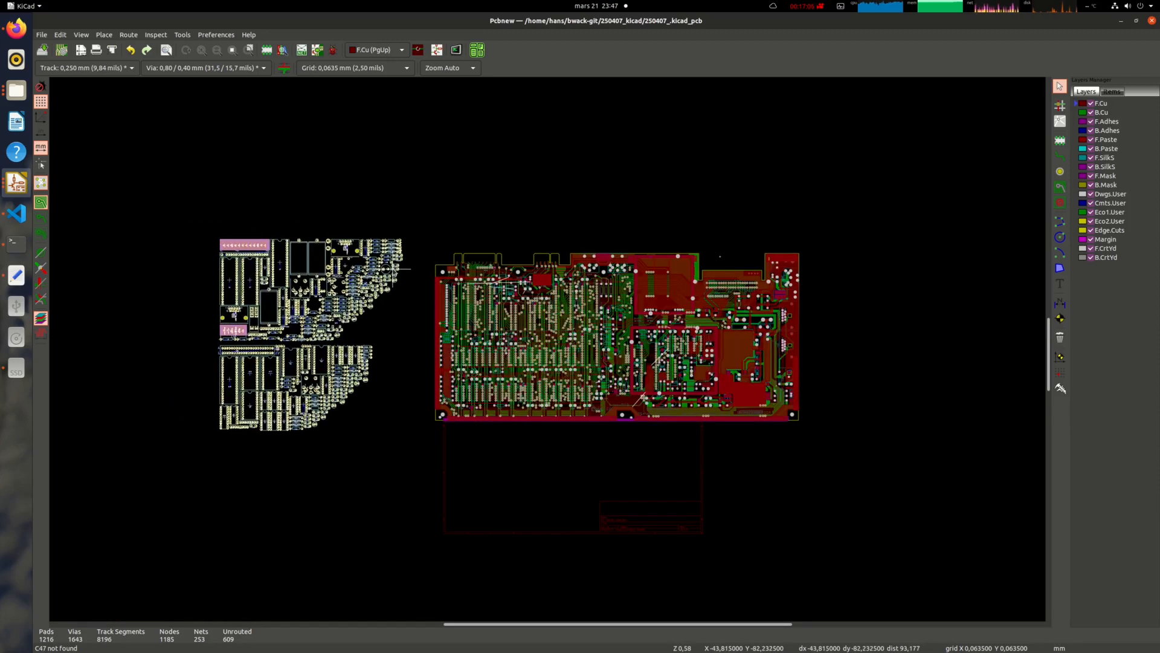
{"action": "left_click", "coordinate": [399, 269]}
- Check the project-specific footprint libraries in the footprint library manager without changing them
{"action": "left_click", "coordinate": [218, 35]}
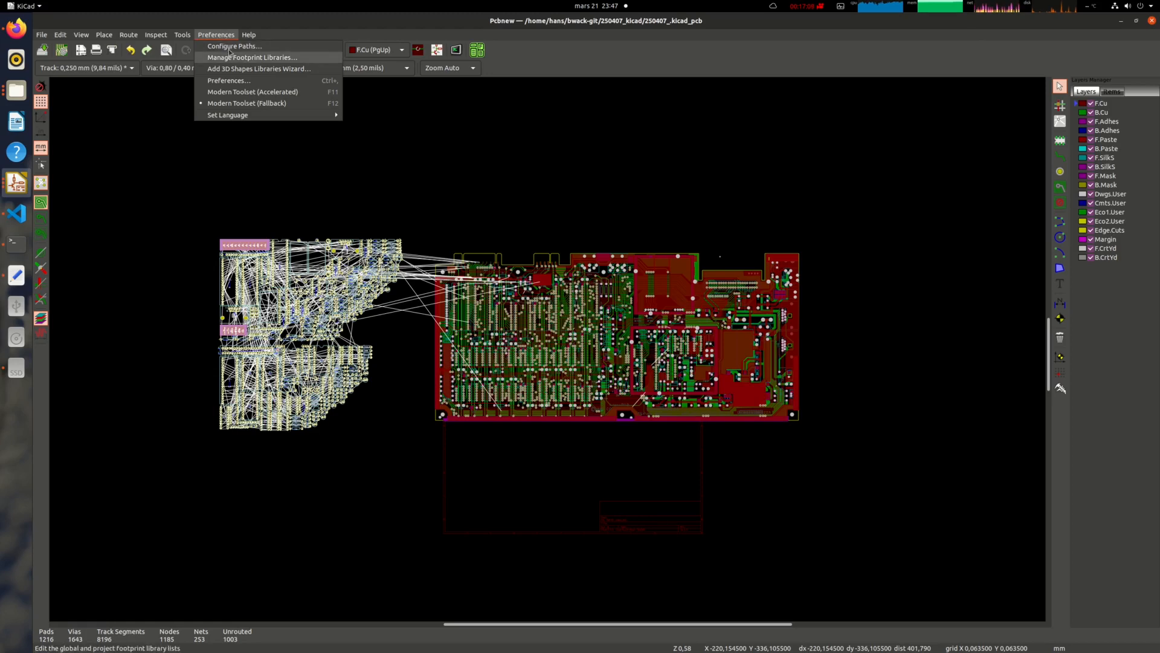
{"action": "left_click", "coordinate": [252, 58]}
{"action": "left_click", "coordinate": [448, 214]}
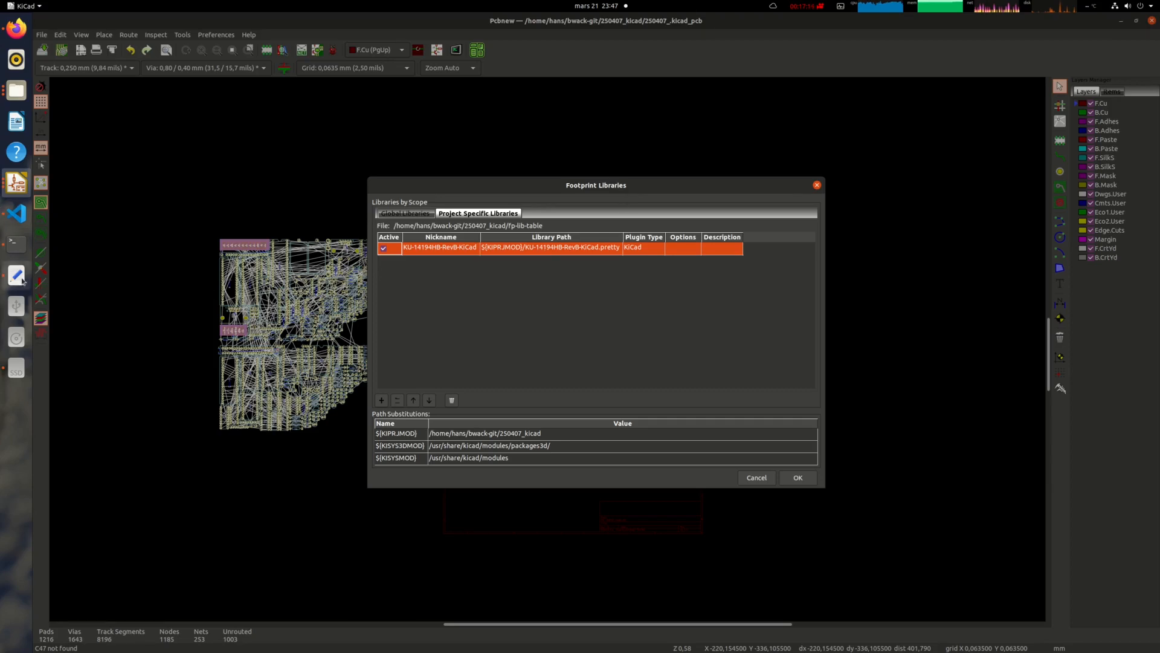
{"action": "left_click", "coordinate": [468, 49]}
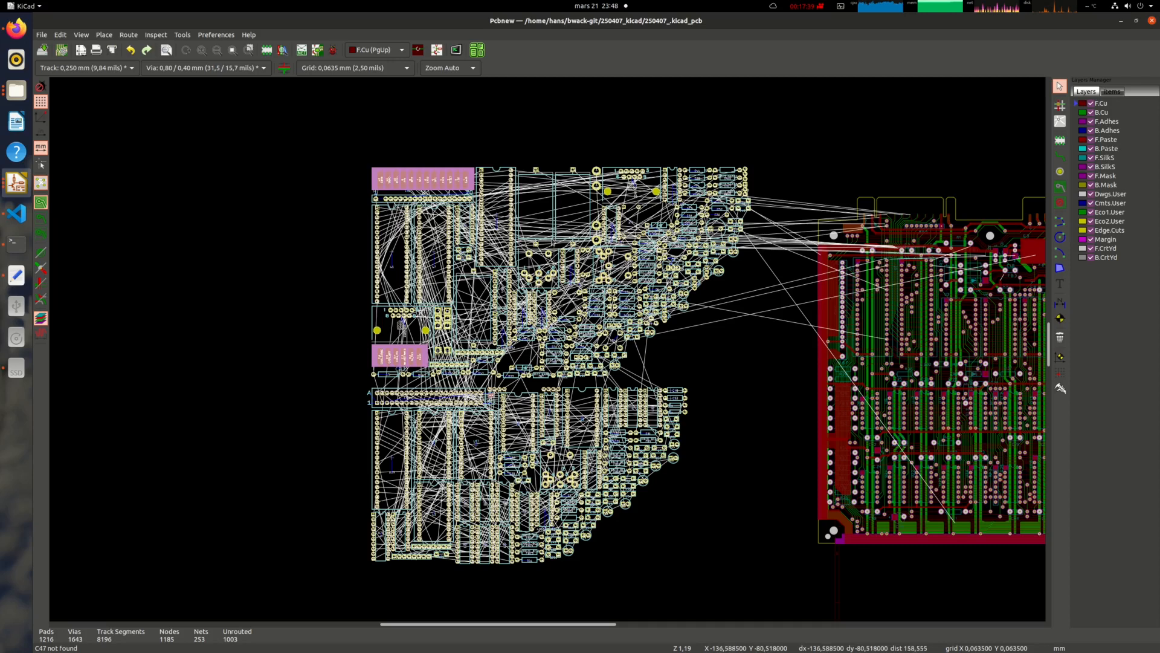
- Show the board in the 3D viewer and look over the component models of the unplaced footprints beside it
{"action": "right_click", "coordinate": [298, 287]}
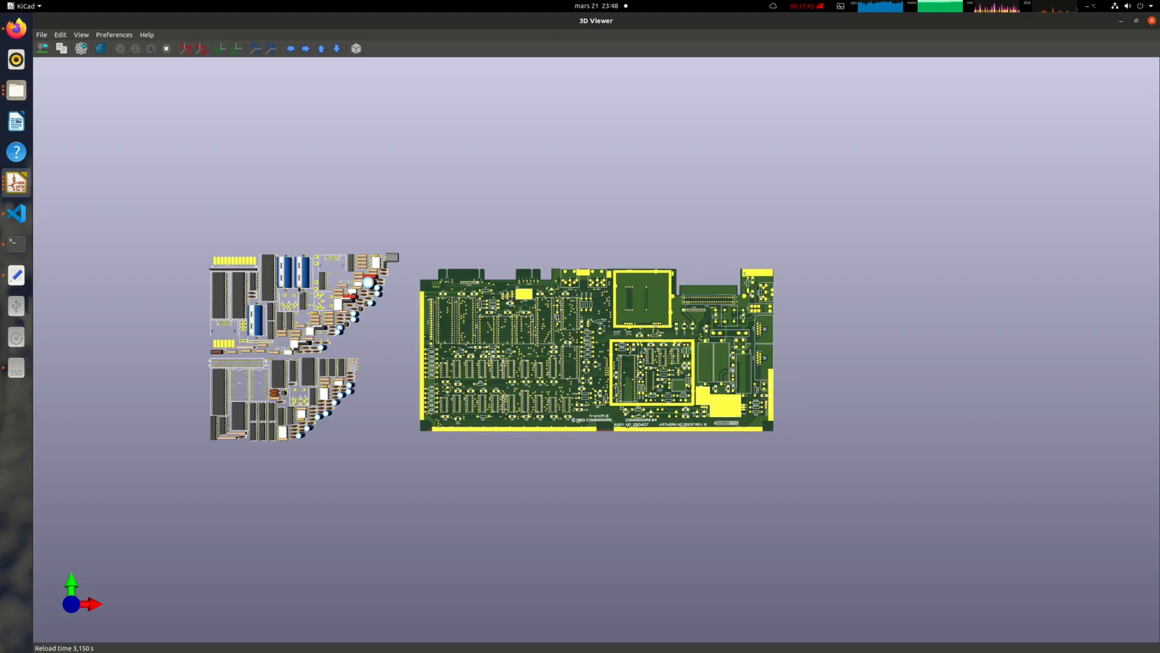
{"action": "scroll", "coordinate": [254, 315], "scroll_direction": "up", "scroll_amount": 3}
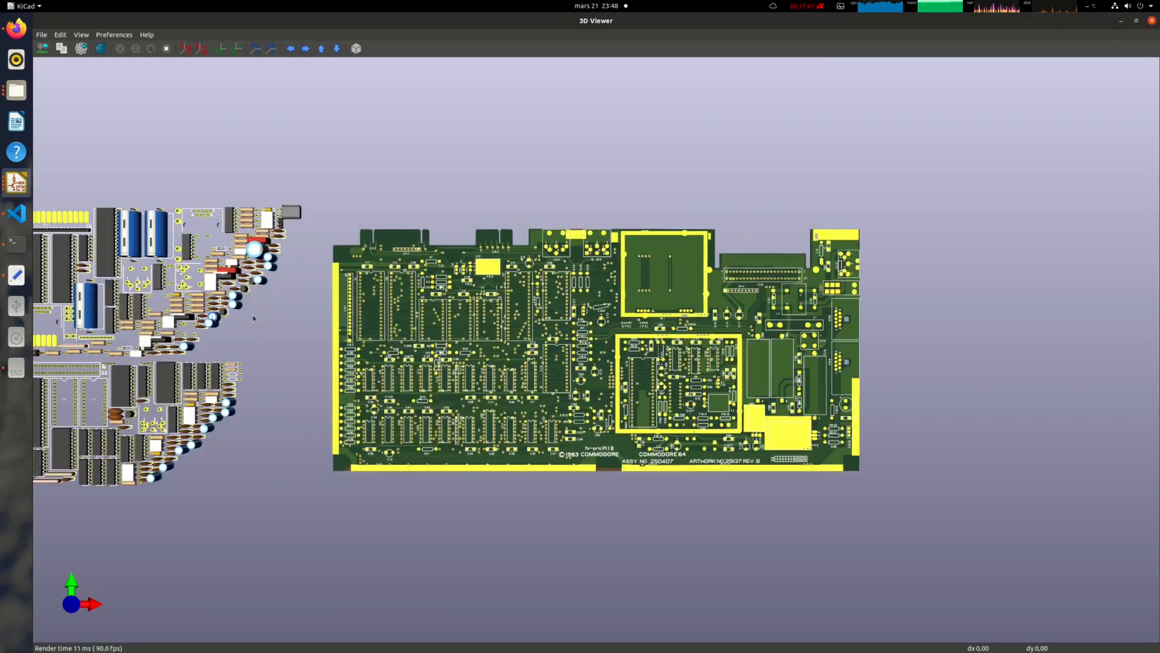
{"action": "middle_click_drag", "start_coordinate": [355, 327], "coordinate": [780, 335]}
{"action": "scroll", "coordinate": [448, 317], "scroll_direction": "up", "scroll_amount": 3}
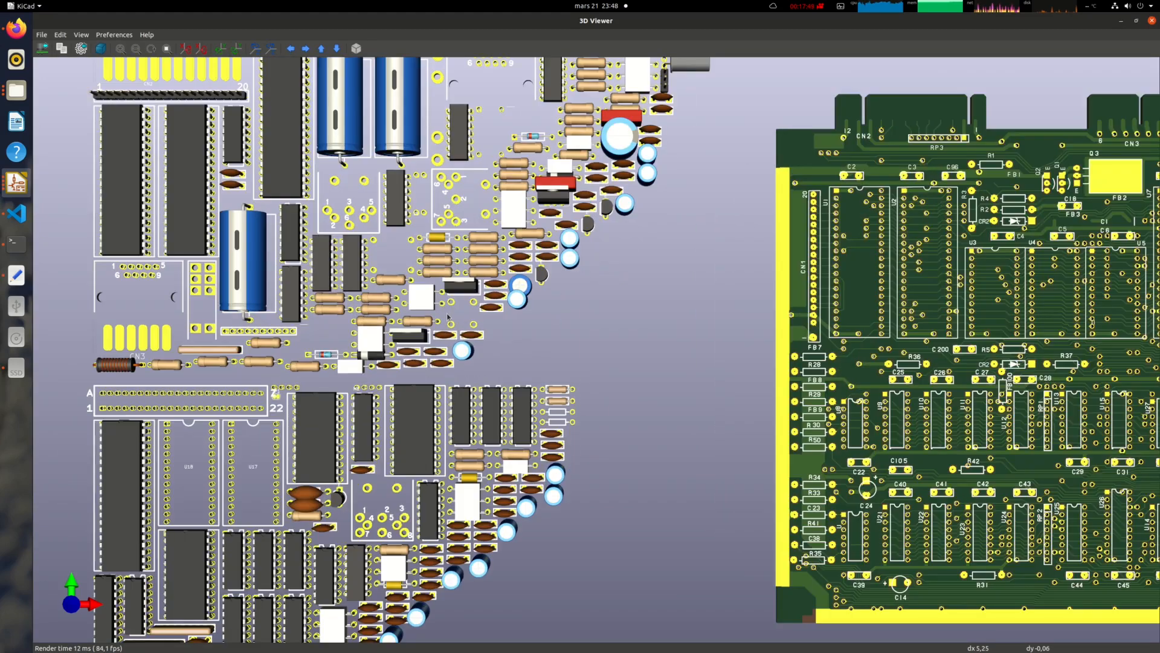
{"action": "scroll", "coordinate": [448, 317], "scroll_direction": "down", "scroll_amount": 2}
{"action": "middle_click_drag", "start_coordinate": [385, 221], "coordinate": [440, 282]}
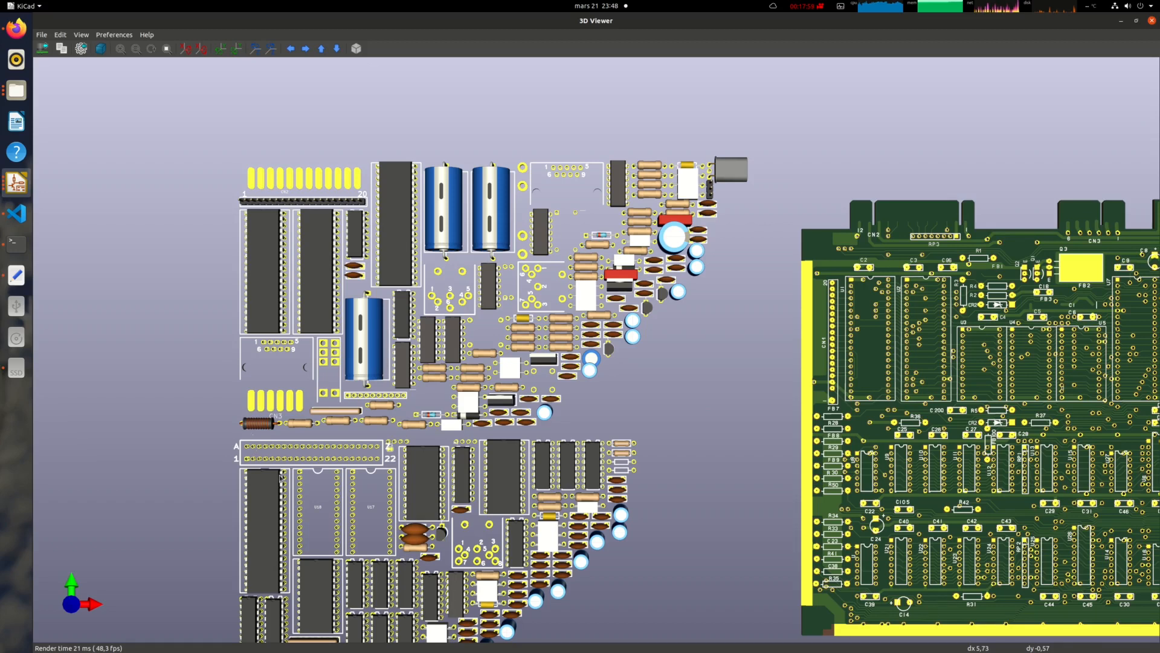
{"action": "scroll", "coordinate": [253, 414], "scroll_direction": "down", "scroll_amount": 5}
{"action": "scroll", "coordinate": [254, 414], "scroll_direction": "right", "scroll_amount": 4}
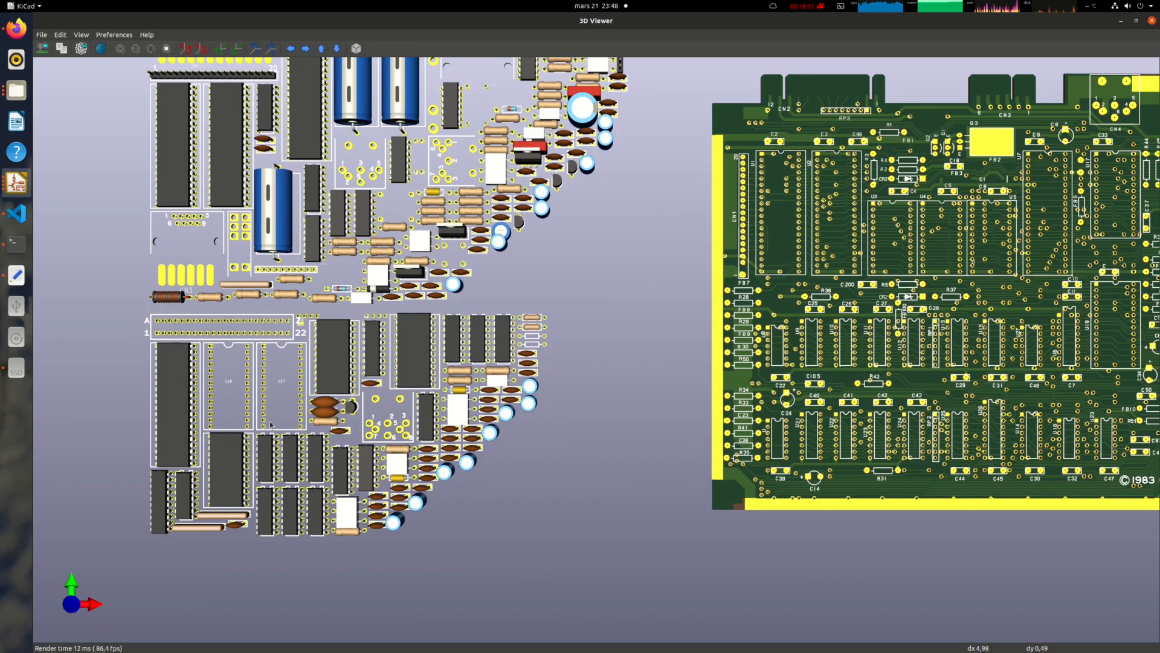
{"action": "scroll", "coordinate": [271, 425], "scroll_direction": "up", "scroll_amount": 5}
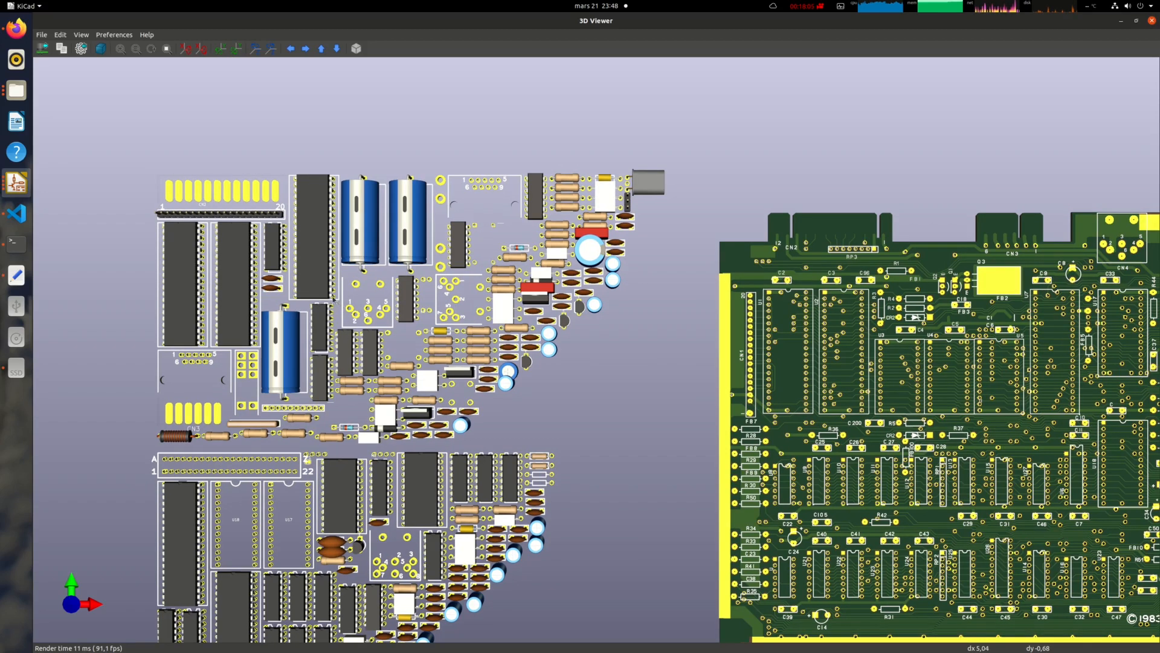
- Rotate the 3D model to examine the unplaced components' leads and pads from below, and close the 3D viewer
{"action": "left_click_drag", "start_coordinate": [203, 231], "coordinate": [264, 151]}
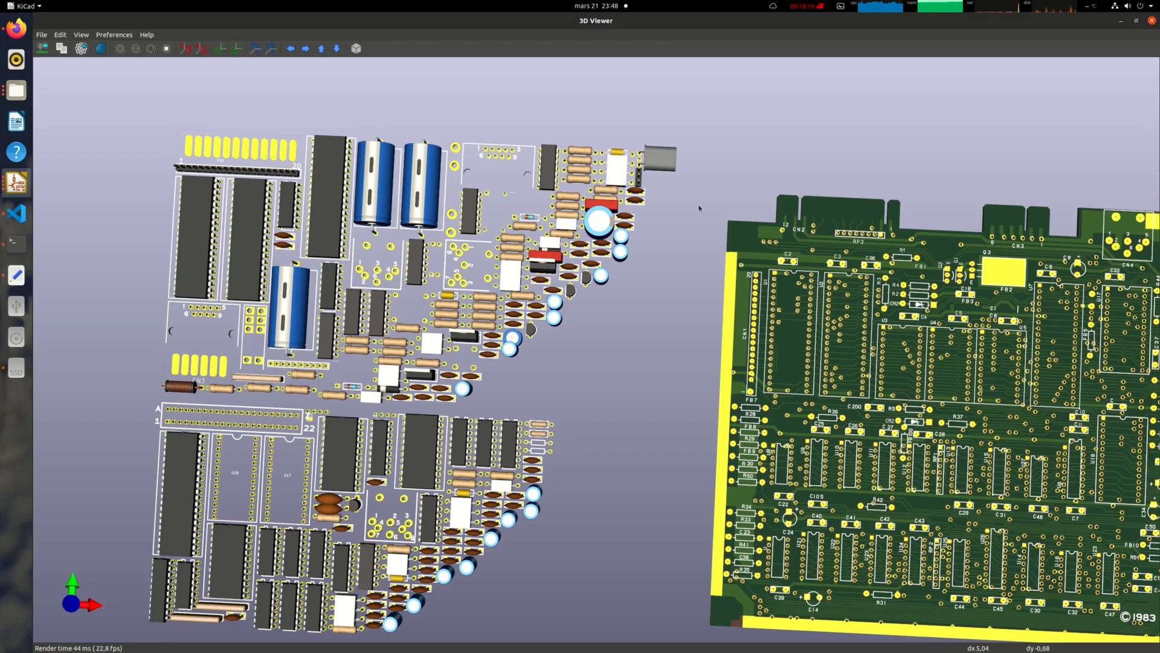
{"action": "left_click_drag", "start_coordinate": [367, 357], "coordinate": [373, 329]}
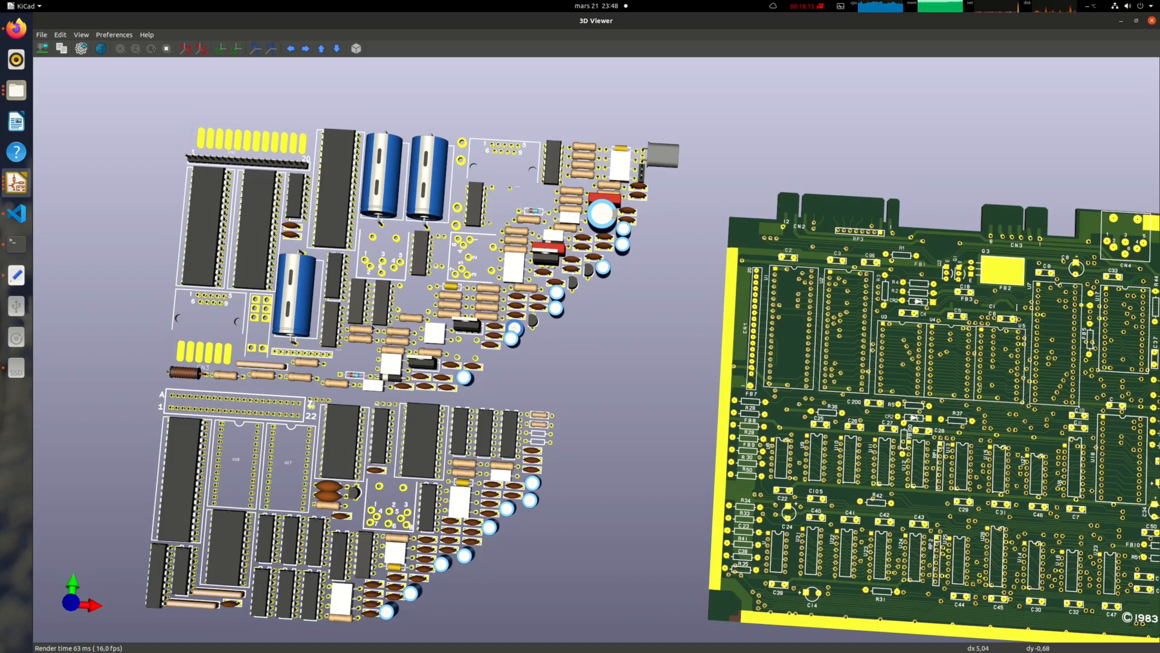
{"action": "middle_click", "coordinate": [744, 326]}
{"action": "key", "text": "f"}
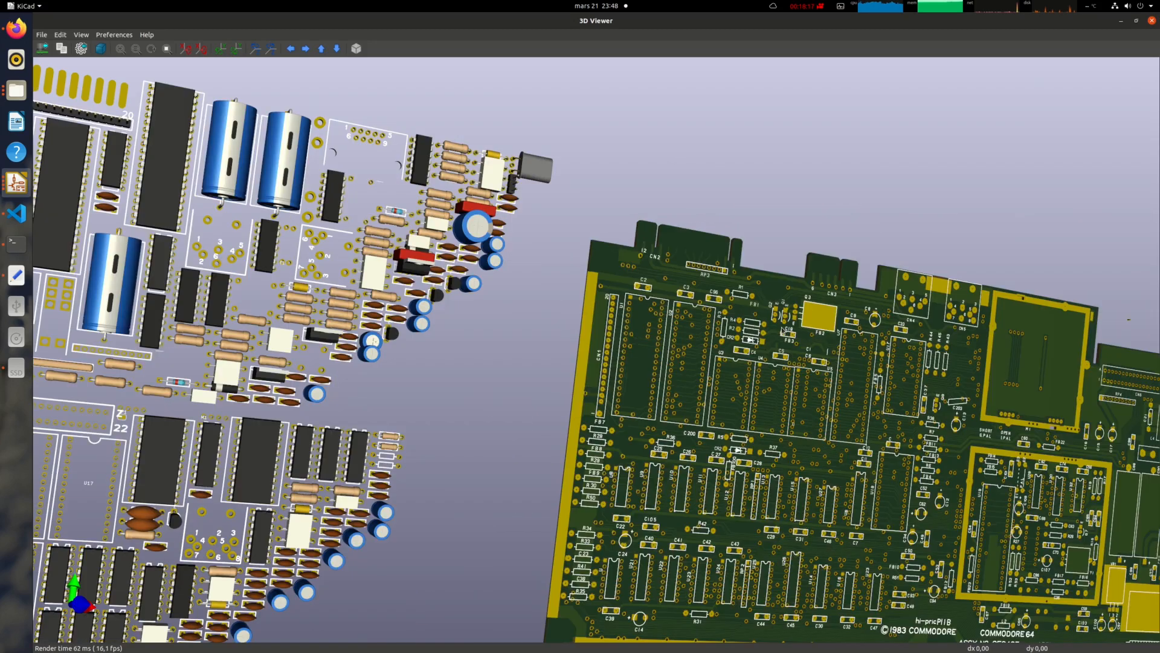
{"action": "scroll", "coordinate": [848, 278], "scroll_direction": "up", "scroll_amount": 9}
{"action": "middle_click_drag", "start_coordinate": [1021, 264], "coordinate": [491, 283]}
{"action": "scroll", "coordinate": [491, 283], "scroll_direction": "up", "scroll_amount": 4}
{"action": "left_click_drag", "start_coordinate": [491, 282], "coordinate": [302, 422]}
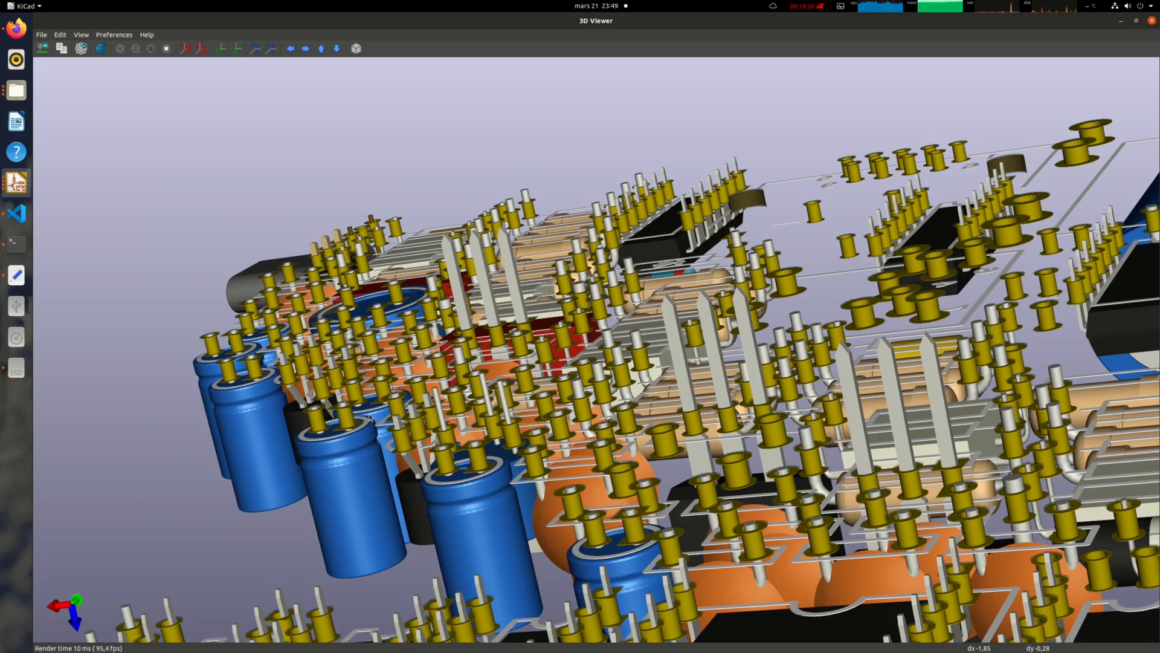
{"action": "scroll", "coordinate": [504, 305], "scroll_direction": "down", "scroll_amount": 2}
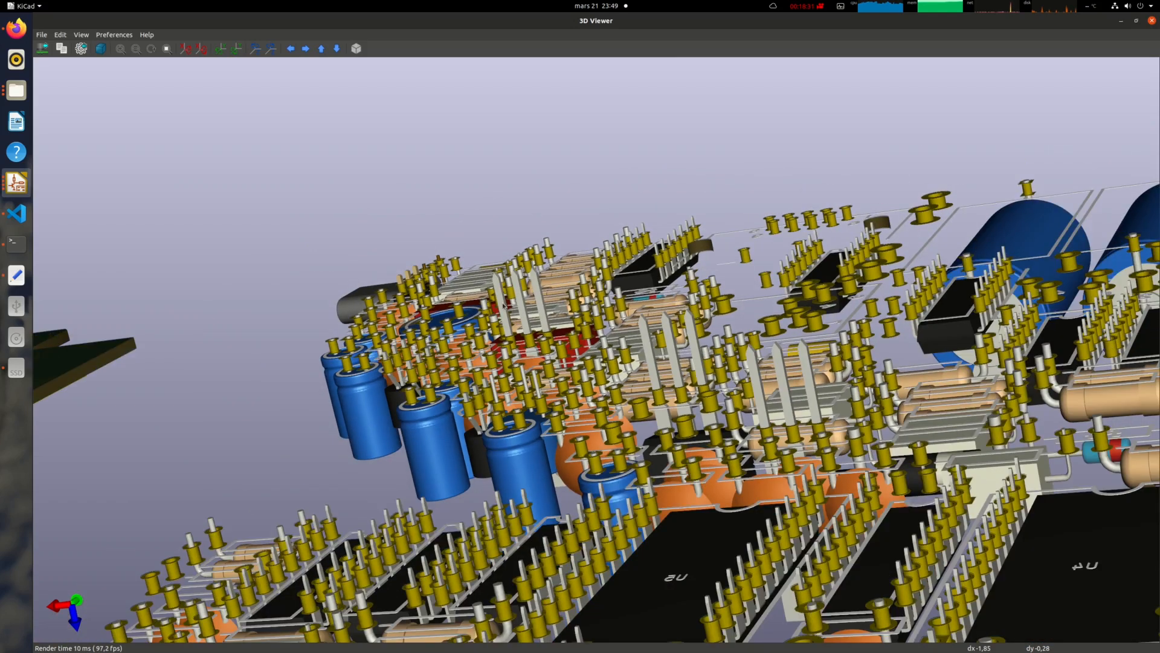
{"action": "left_click", "coordinate": [1152, 21]}
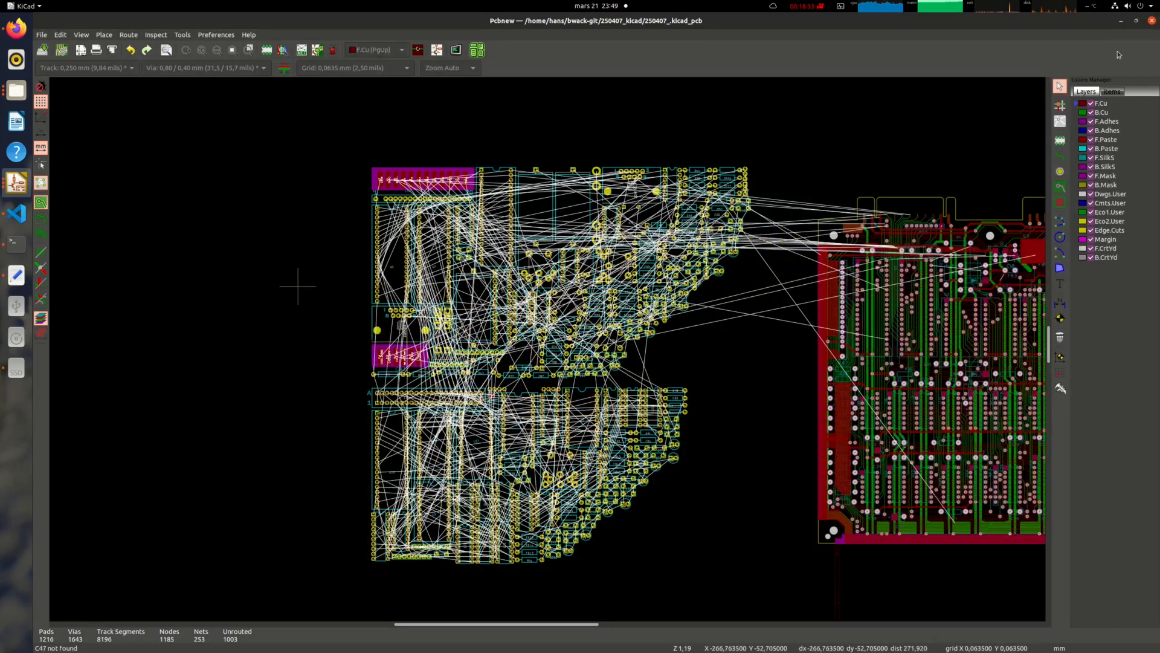
- Move the user port connector CN2 from the unplaced footprints to just above its edge tab on the board
{"action": "left_click", "coordinate": [376, 177]}
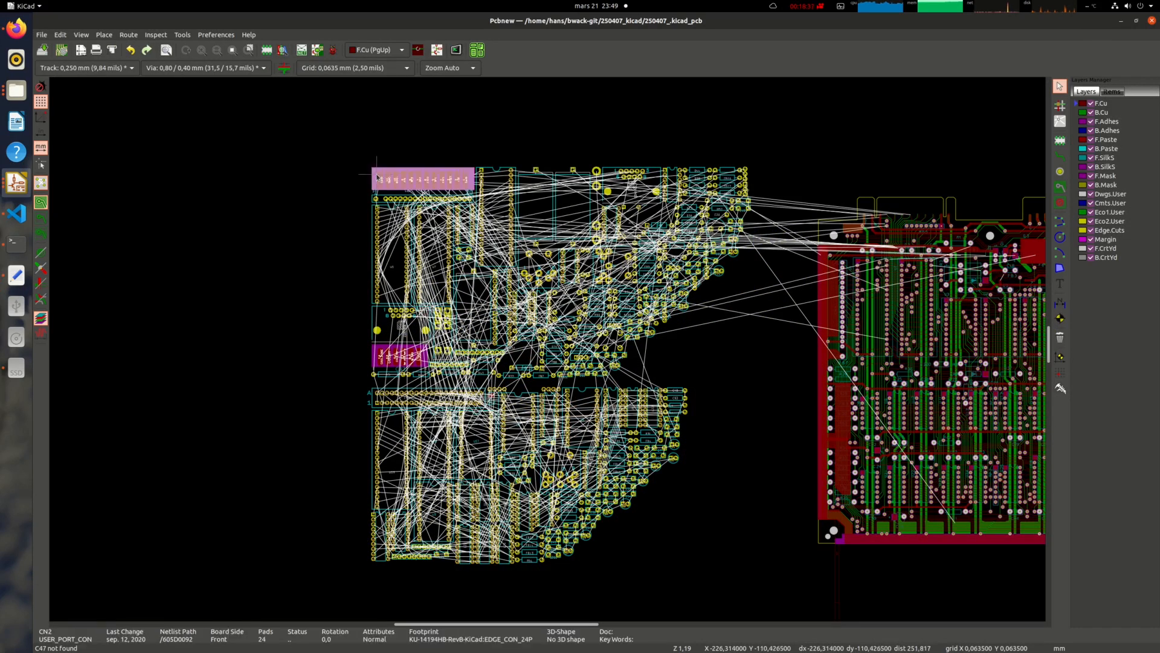
{"action": "mouse_move", "coordinate": [377, 177]}
{"action": "left_mouse_down"}
{"action": "mouse_move", "coordinate": [427, 154]}
{"action": "mouse_move", "coordinate": [490, 147]}
{"action": "mouse_move", "coordinate": [388, 177]}
{"action": "left_mouse_up"}
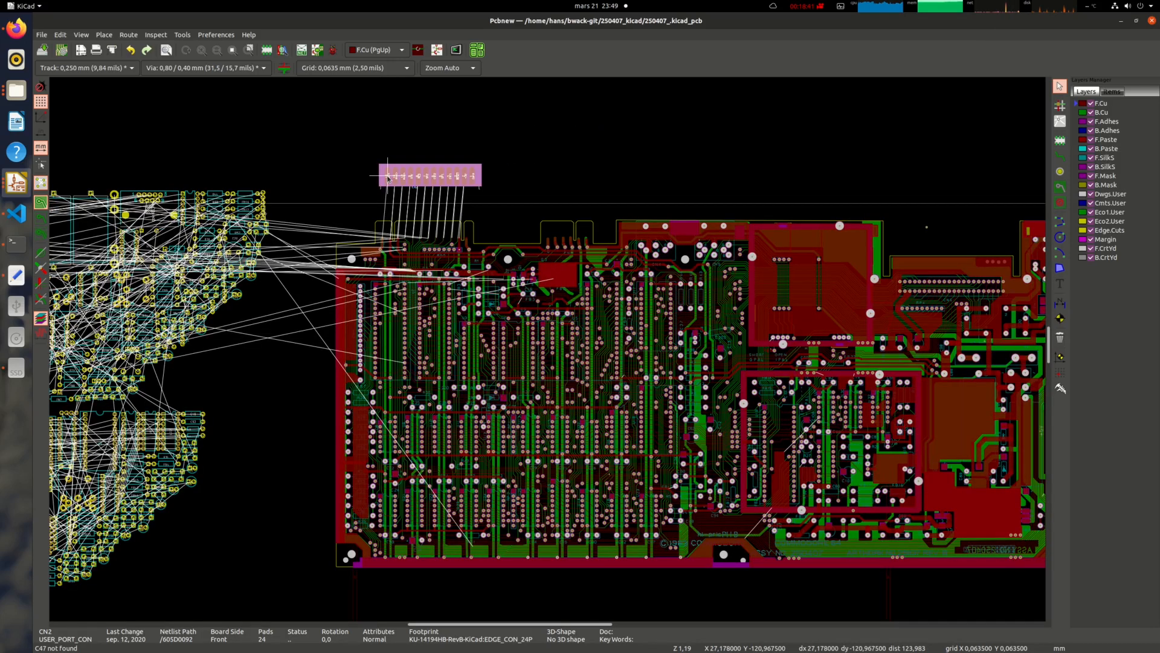
{"action": "scroll", "coordinate": [401, 200], "scroll_direction": "up", "scroll_amount": 4}
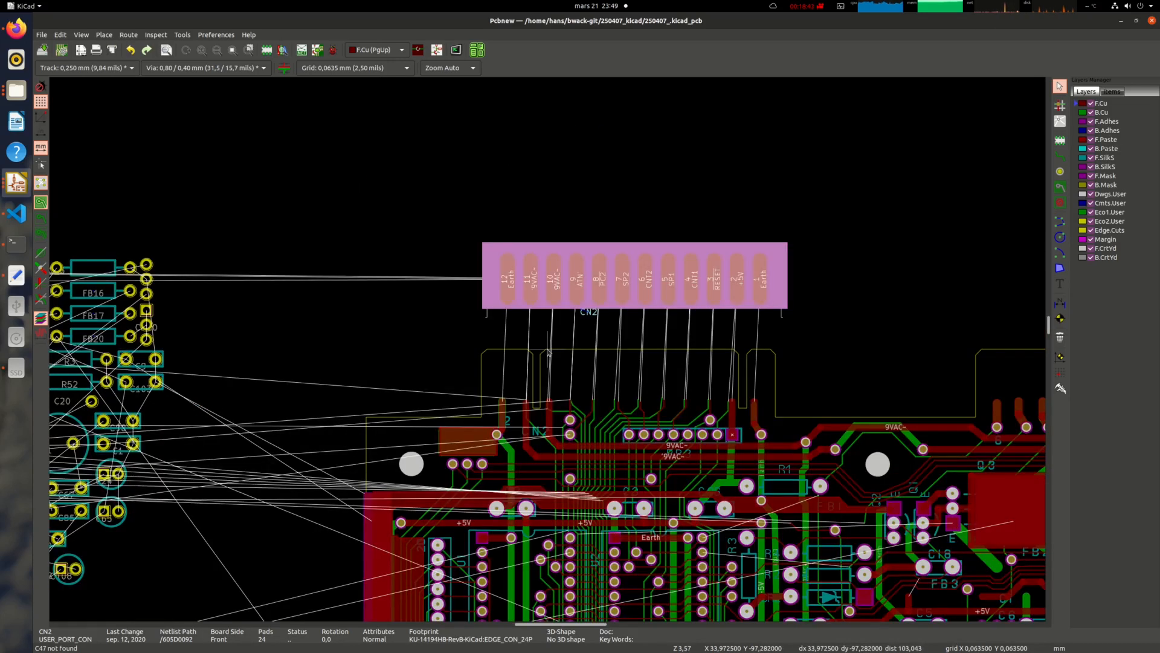
{"action": "scroll", "coordinate": [427, 329], "scroll_direction": "up", "scroll_amount": 1}
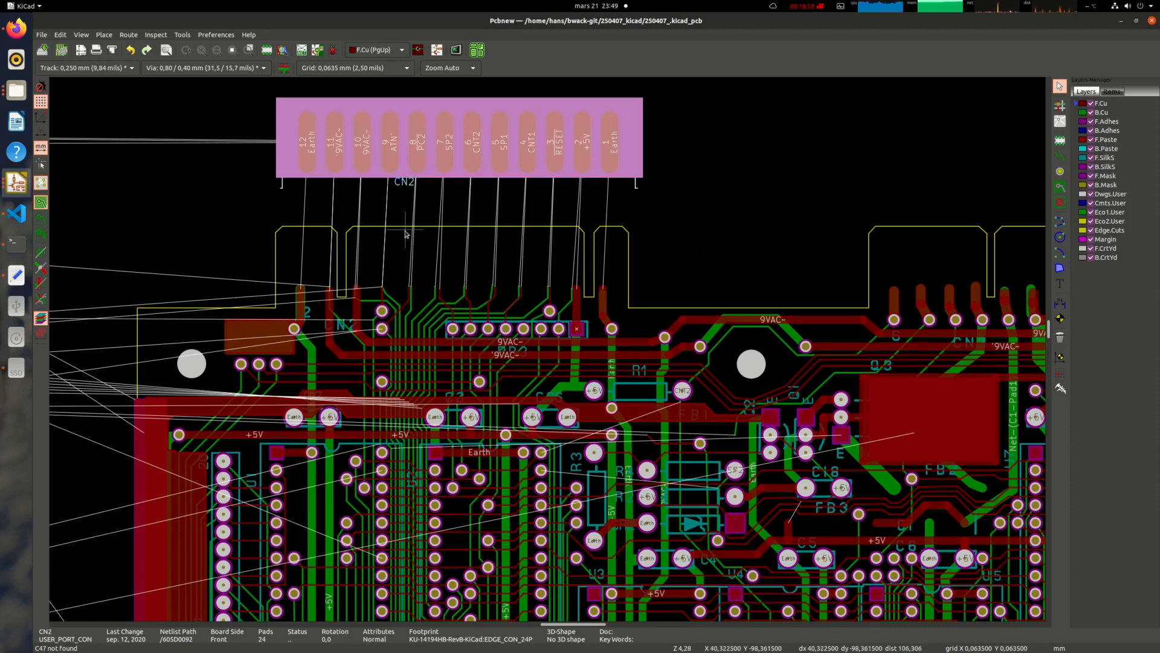
- Hide the F.Mask and B.Mask layers and align CN2's outline and pads exactly with the user port edge tab
{"action": "left_click", "coordinate": [1091, 176]}
{"action": "left_click", "coordinate": [1091, 185]}
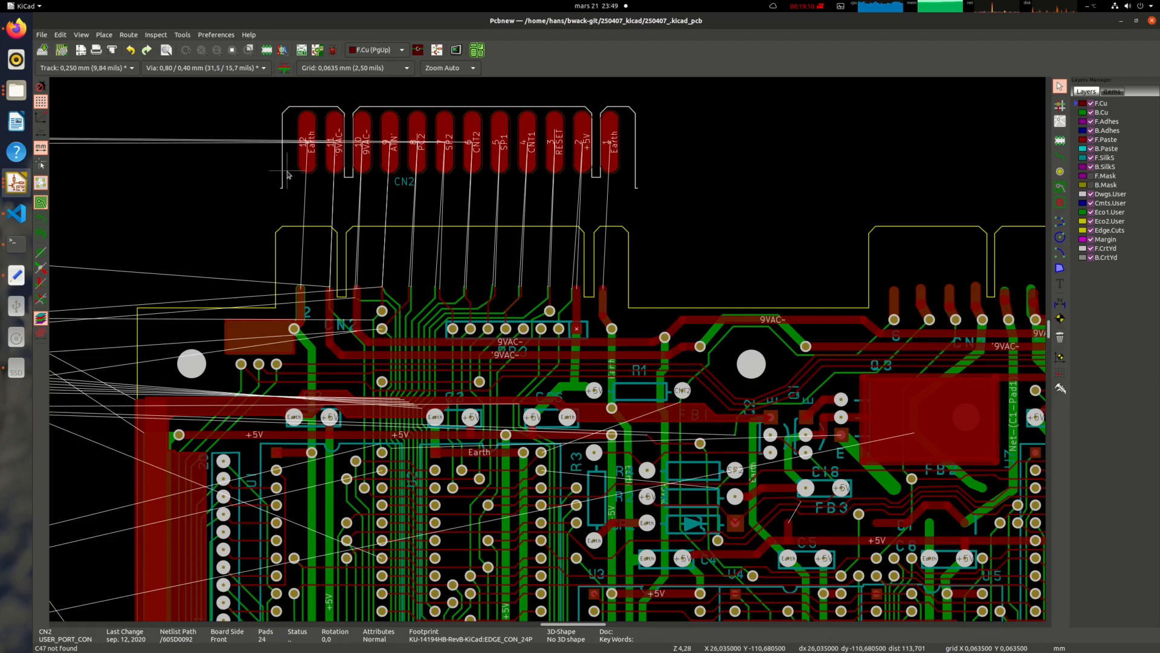
{"action": "key", "text": "m"}
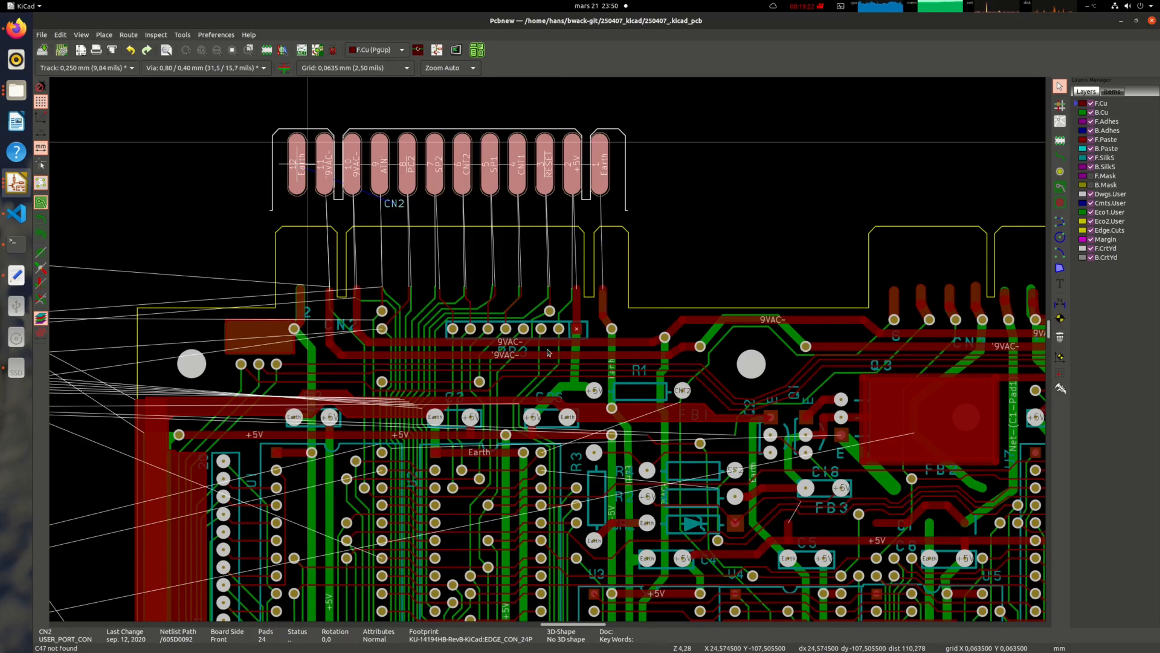
{"action": "scroll", "coordinate": [298, 166], "scroll_direction": "up", "scroll_amount": 2}
{"action": "scroll", "coordinate": [555, 416], "scroll_direction": "up", "scroll_amount": 2}
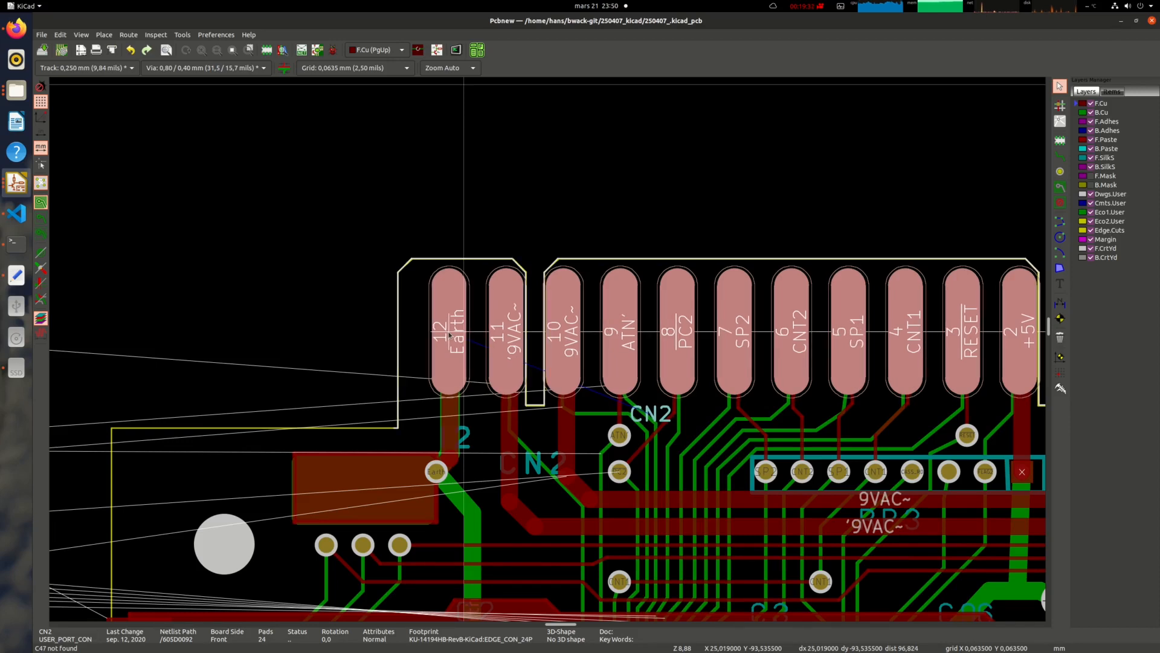
{"action": "left_click", "coordinate": [449, 333]}
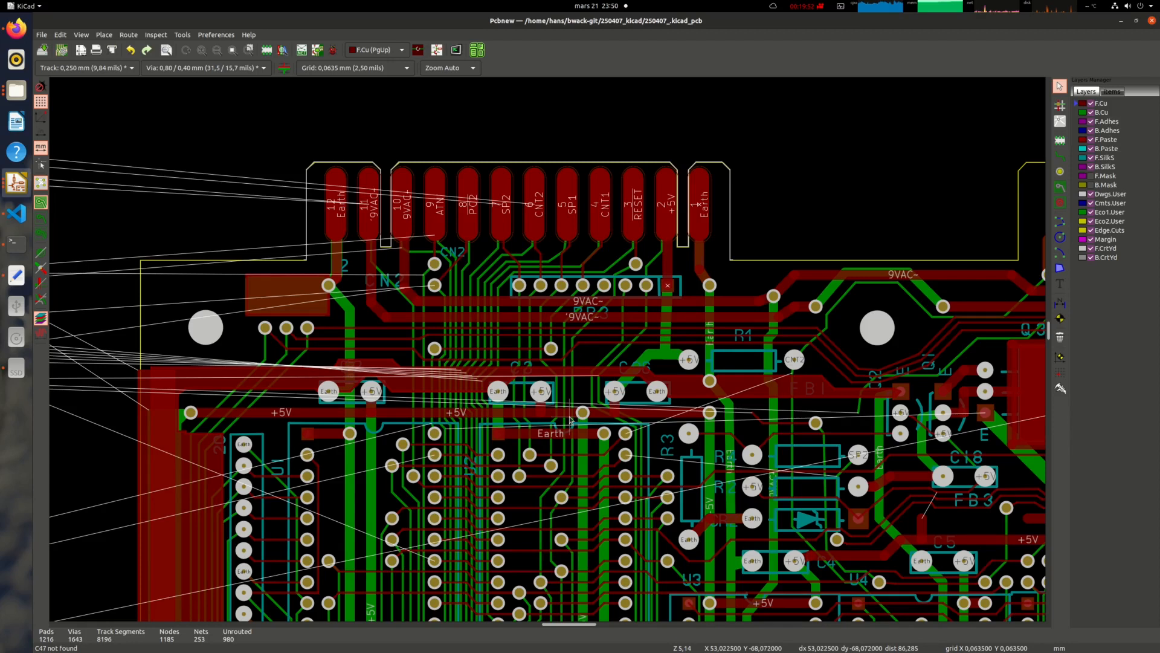
- Place the cassette port connector CN3 so its outline and pads line up with its edge tab and tracks
{"action": "scroll", "coordinate": [570, 421], "scroll_direction": "up", "scroll_amount": 4}
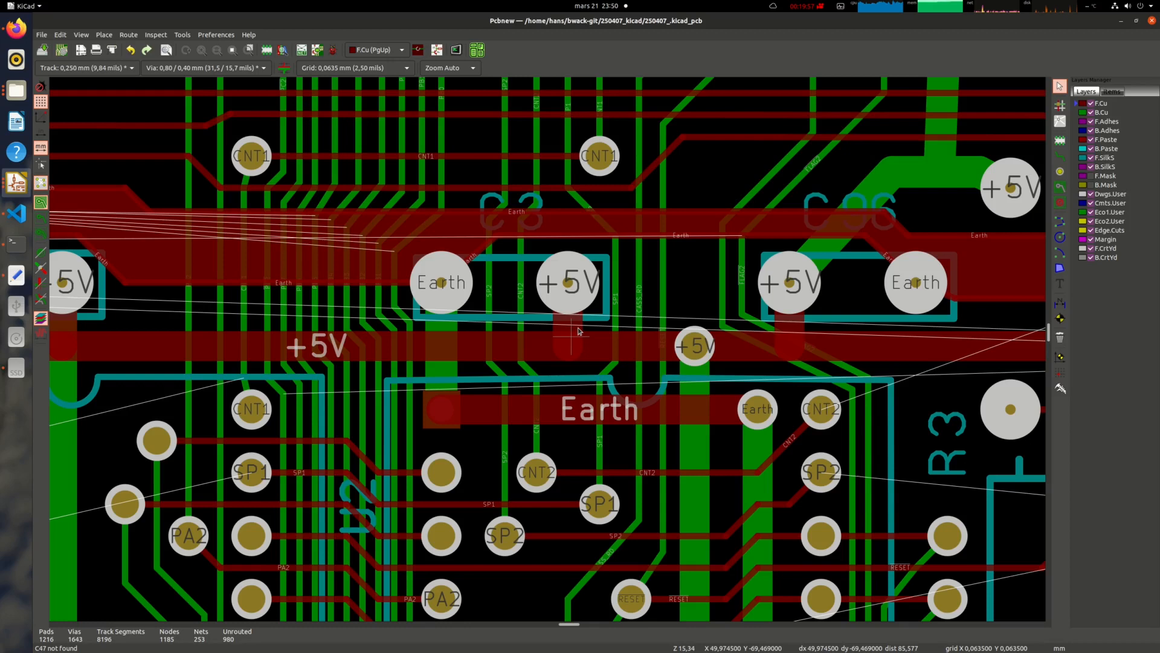
{"action": "scroll", "coordinate": [548, 353], "scroll_direction": "down", "scroll_amount": 5}
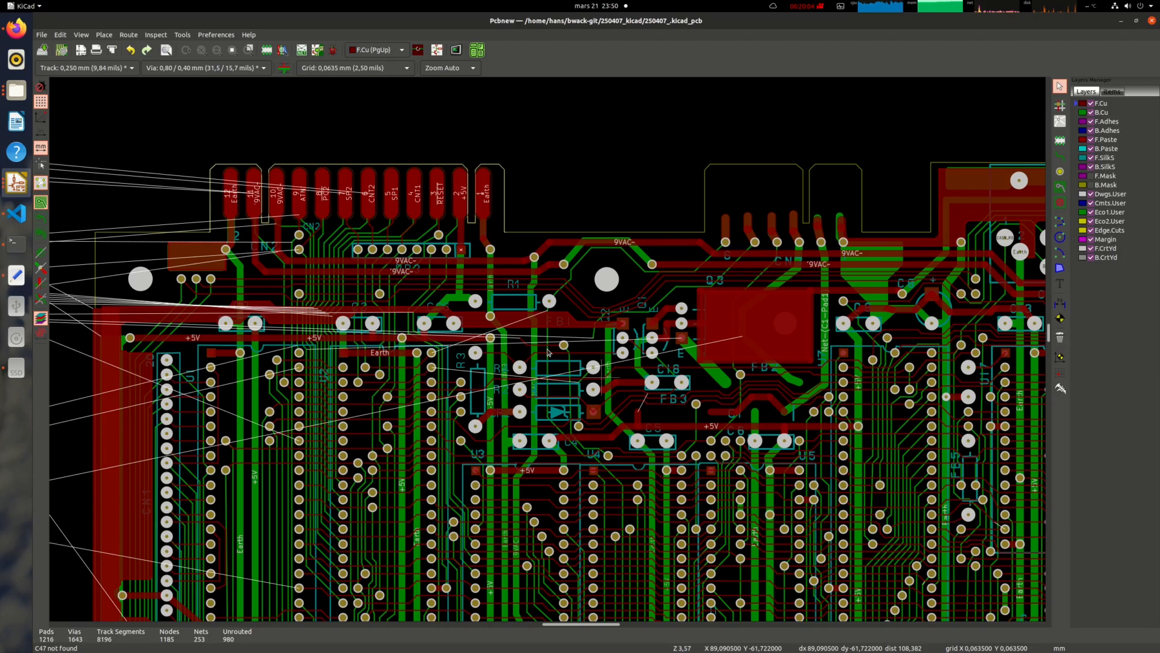
{"action": "scroll", "coordinate": [548, 352], "scroll_direction": "down", "scroll_amount": 2}
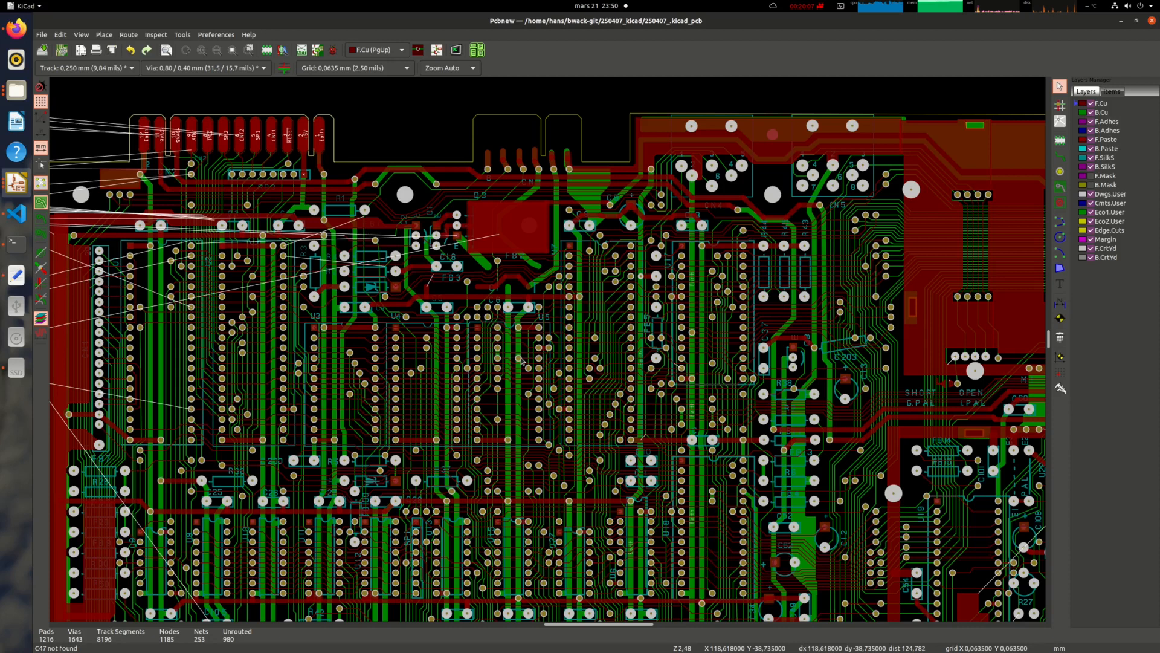
{"action": "scroll", "coordinate": [606, 336], "scroll_direction": "down", "scroll_amount": 2}
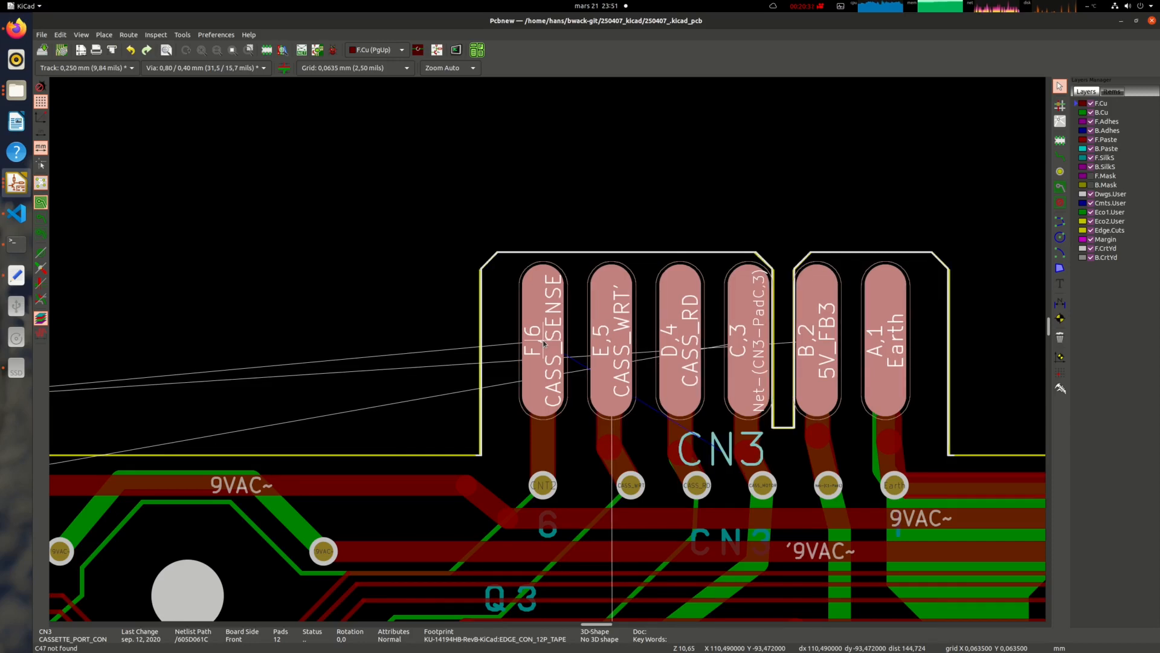
{"action": "left_click", "coordinate": [543, 342]}
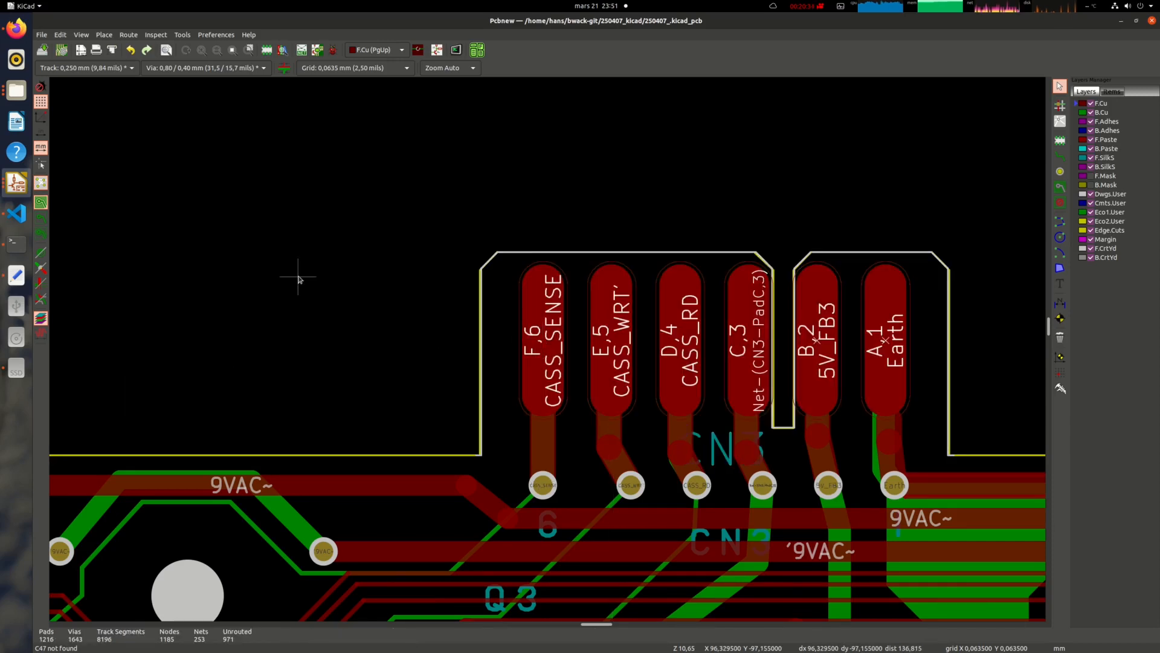
- Check the program's version information and close it
{"action": "left_click", "coordinate": [249, 35]}
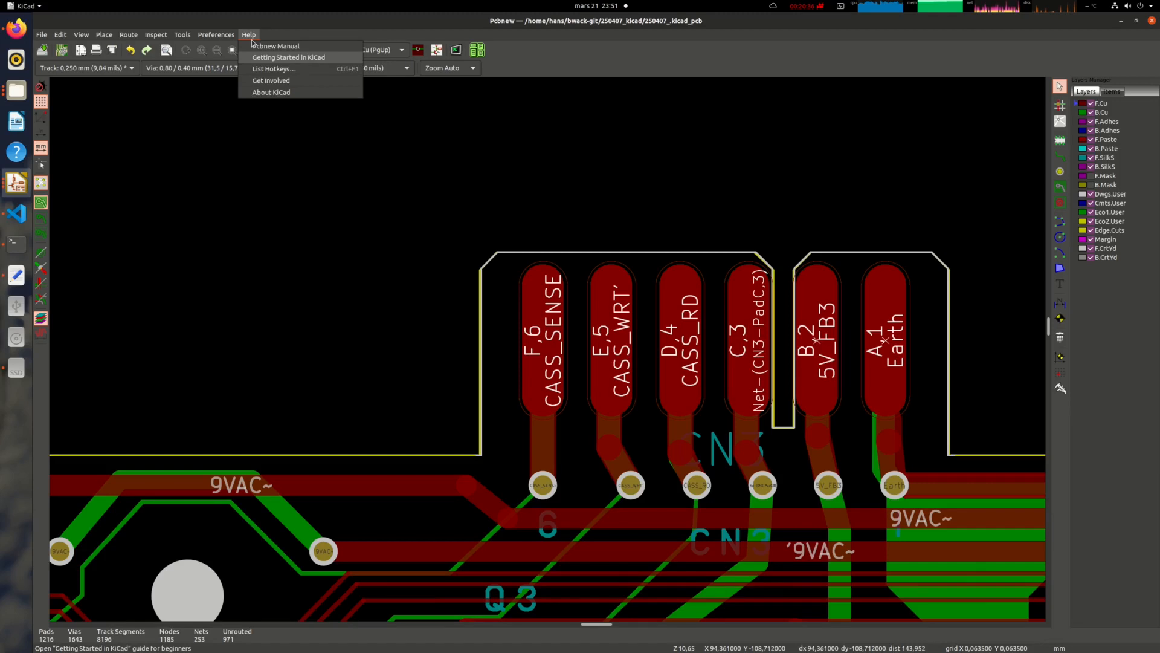
{"action": "left_click", "coordinate": [270, 91]}
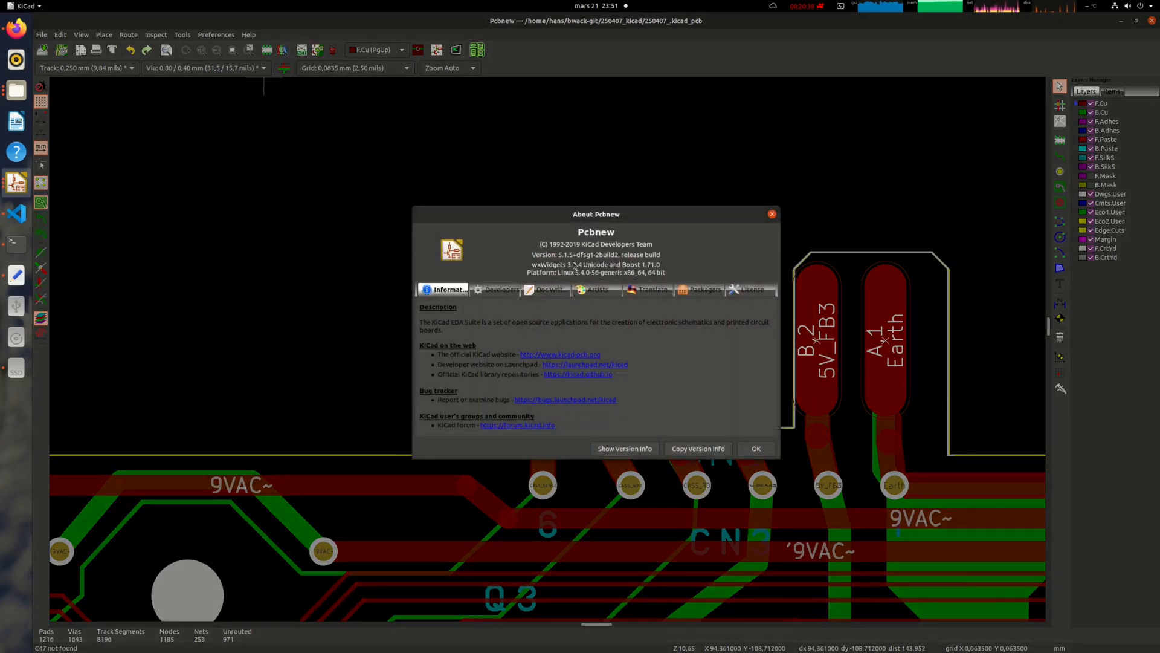
{"action": "left_click", "coordinate": [773, 214]}
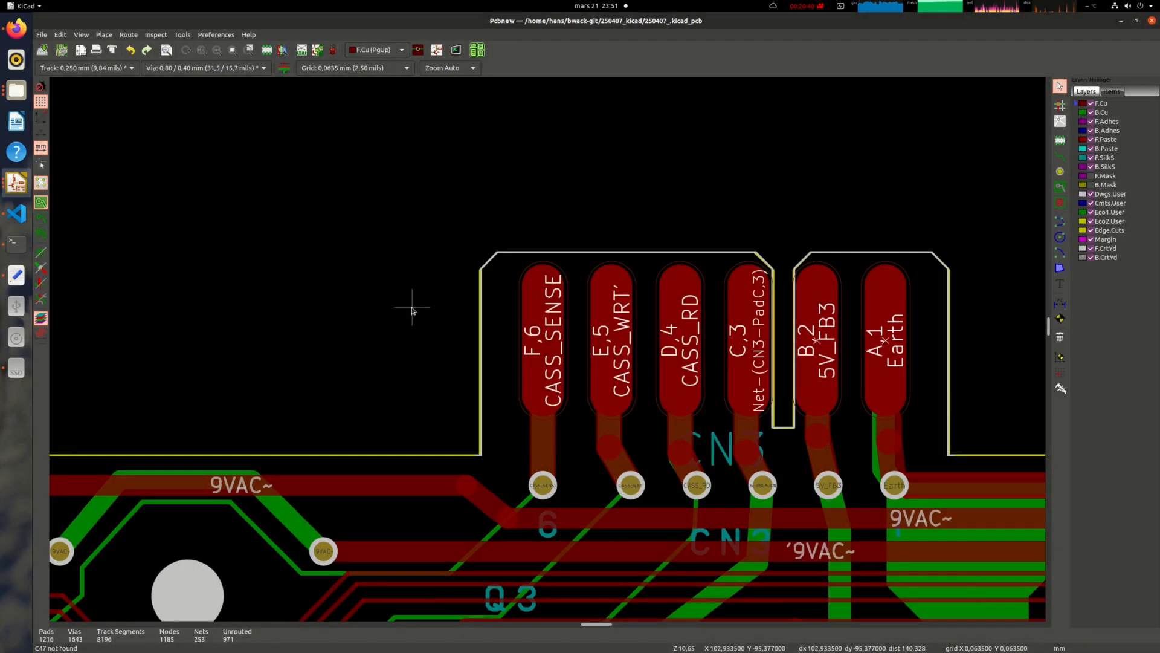
- Look over the placed edge connectors and examine the tracks leading from CN2's pads 1 and 2
{"action": "scroll", "coordinate": [547, 344], "scroll_direction": "down", "scroll_amount": 4}
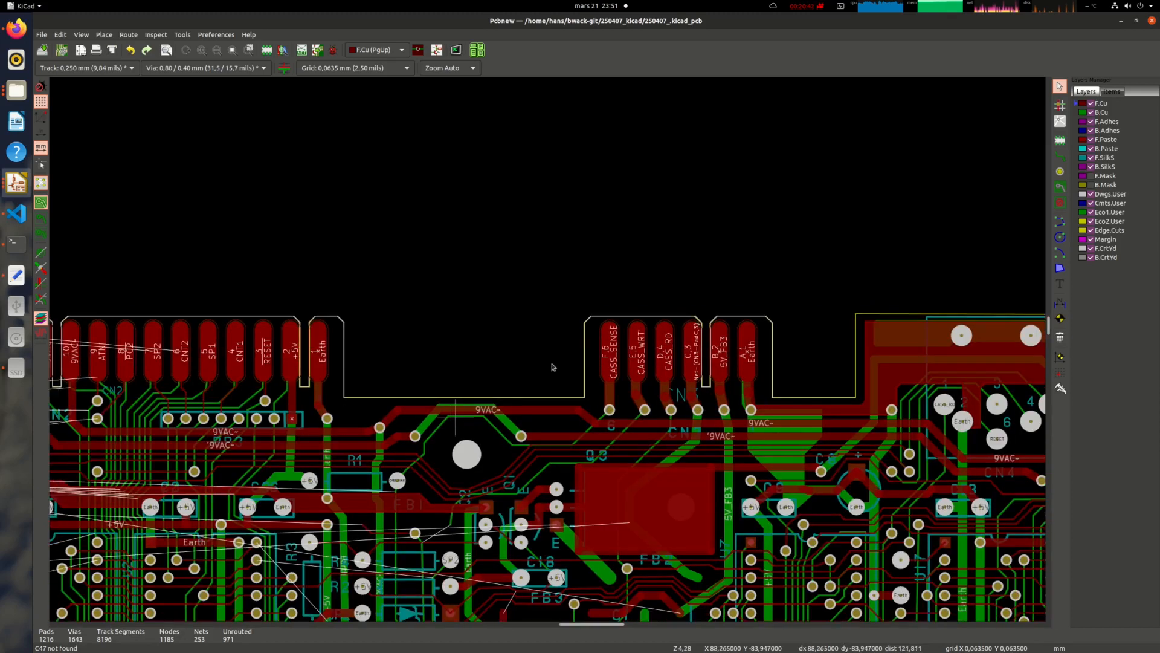
{"action": "middle_click_drag", "start_coordinate": [254, 423], "coordinate": [408, 341]}
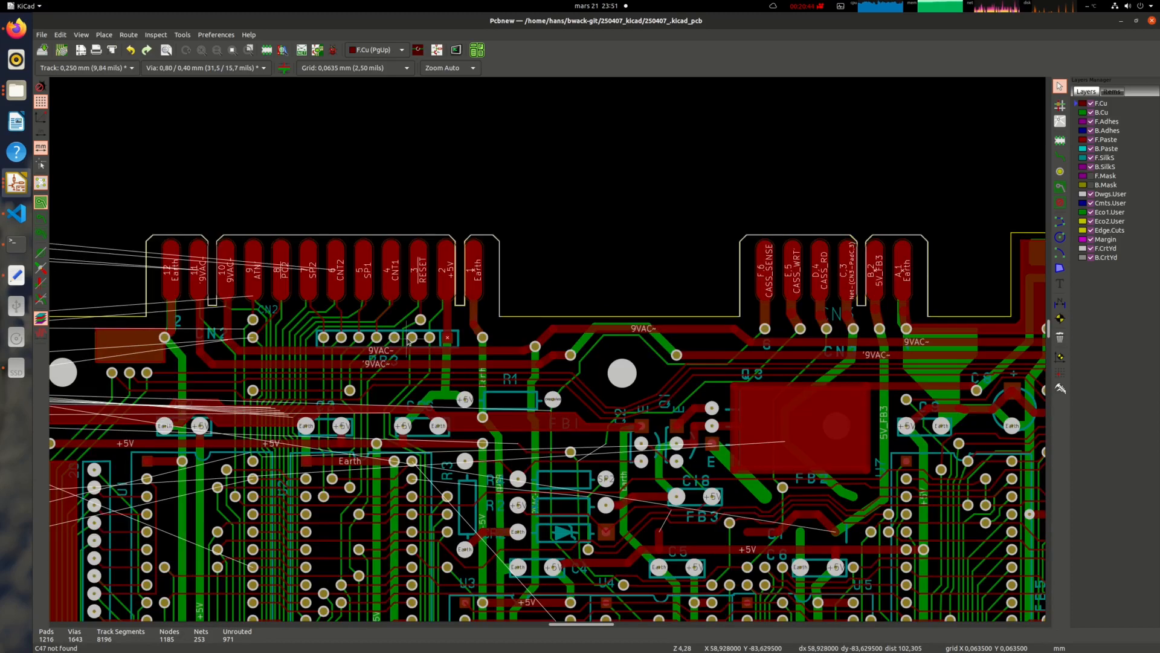
{"action": "scroll", "coordinate": [379, 324], "scroll_direction": "up", "scroll_amount": 3}
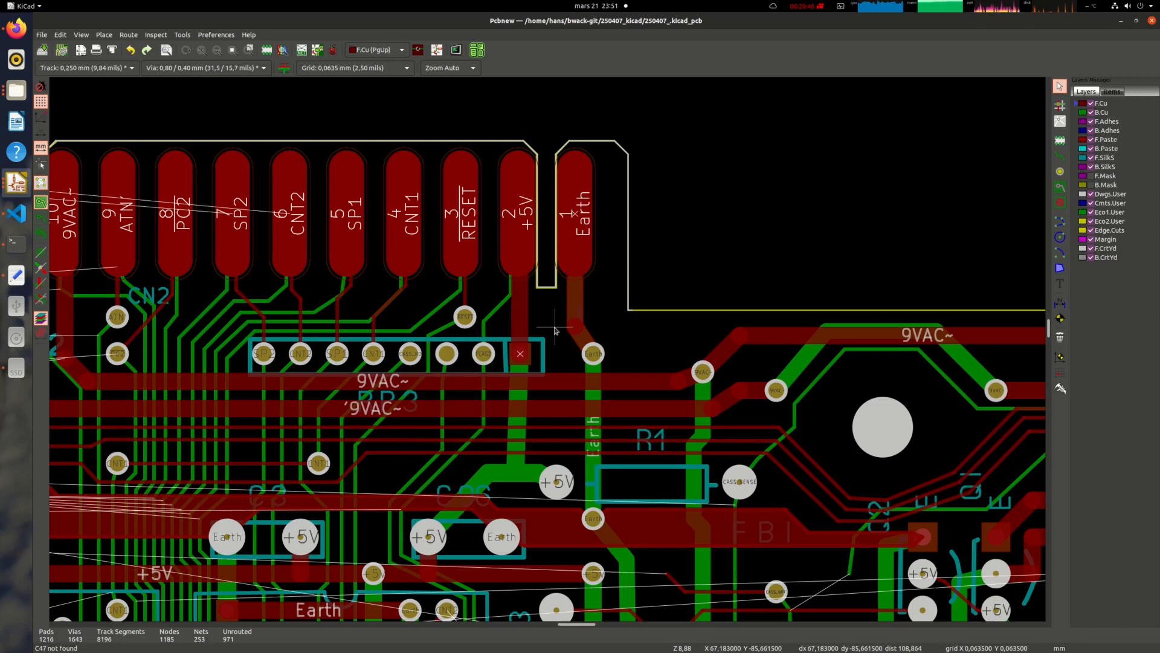
{"action": "left_click", "coordinate": [240, 390]}
{"action": "left_click_drag", "start_coordinate": [240, 390], "coordinate": [240, 391]}
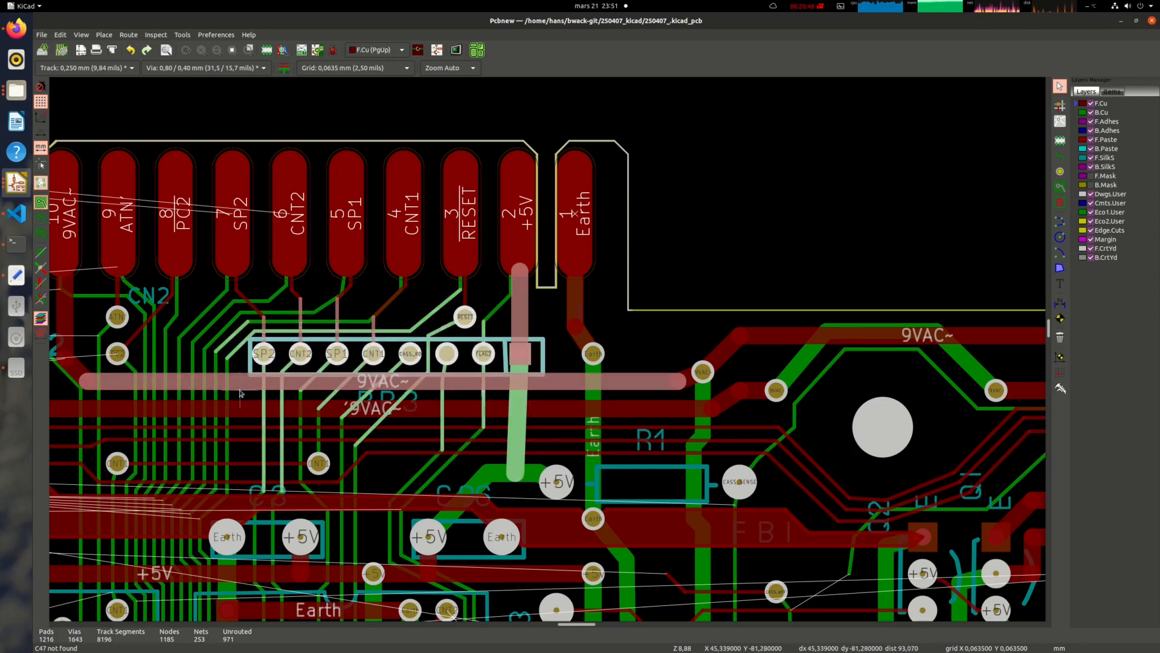
{"action": "key", "text": "Escape"}
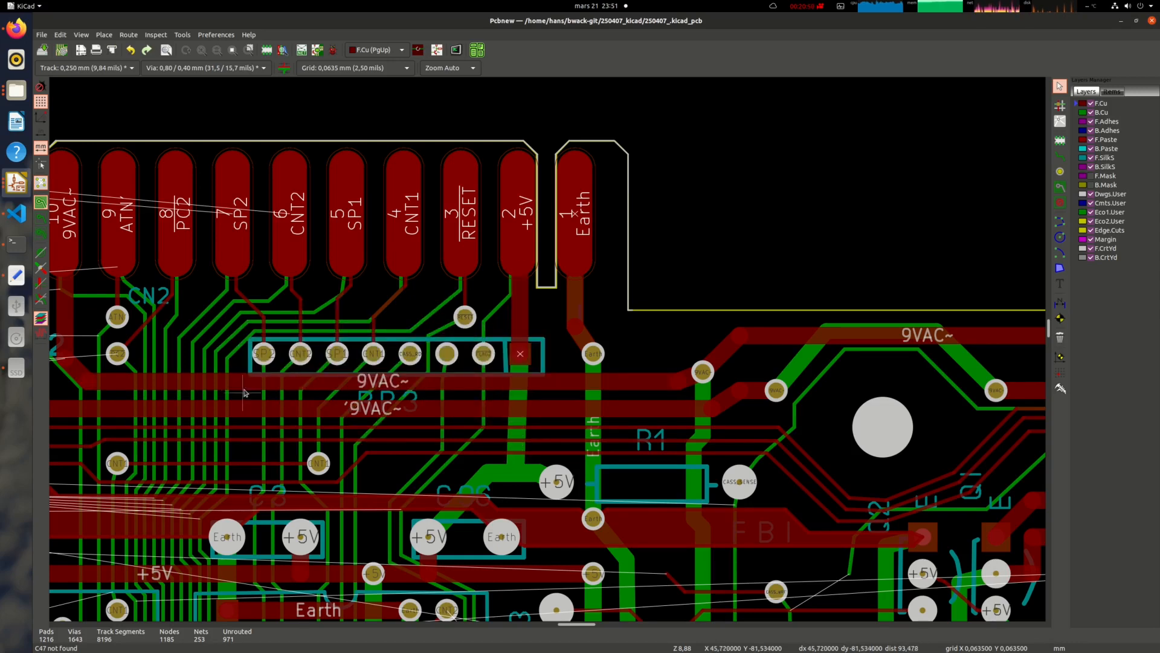
- Examine the unplaced footprints beside the board, including the control port and resistor groups, and compare them with the routed board
{"action": "scroll", "coordinate": [547, 352], "scroll_direction": "down", "scroll_amount": 2}
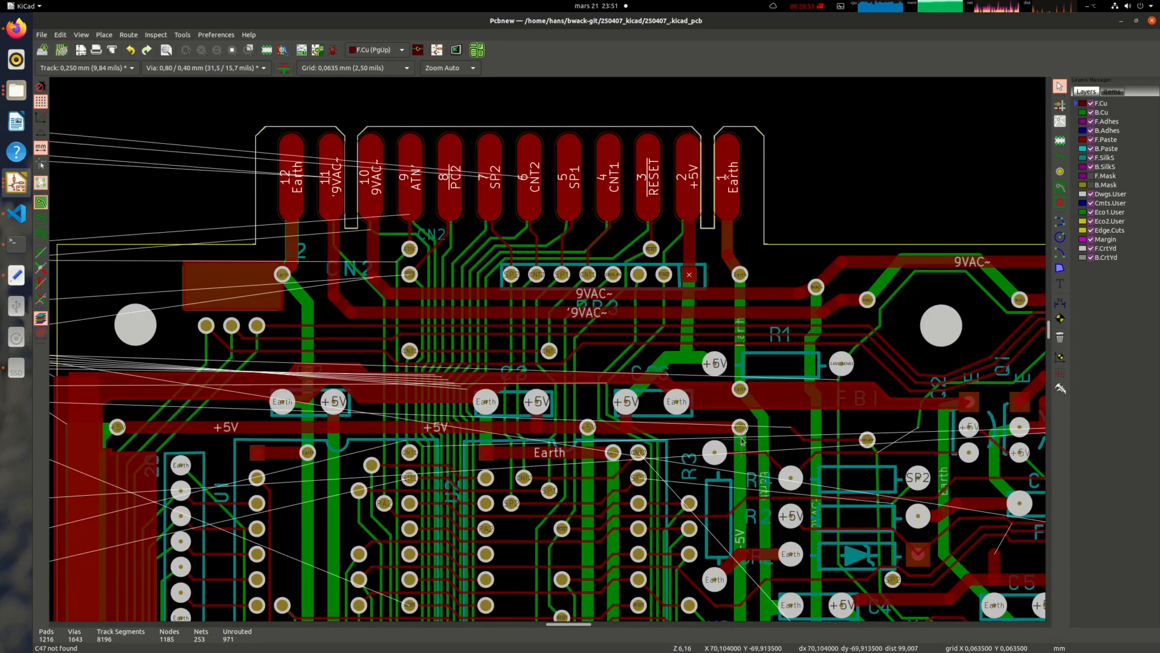
{"action": "scroll", "coordinate": [742, 442], "scroll_direction": "down", "scroll_amount": 2}
{"action": "scroll", "coordinate": [547, 350], "scroll_direction": "down", "scroll_amount": 1}
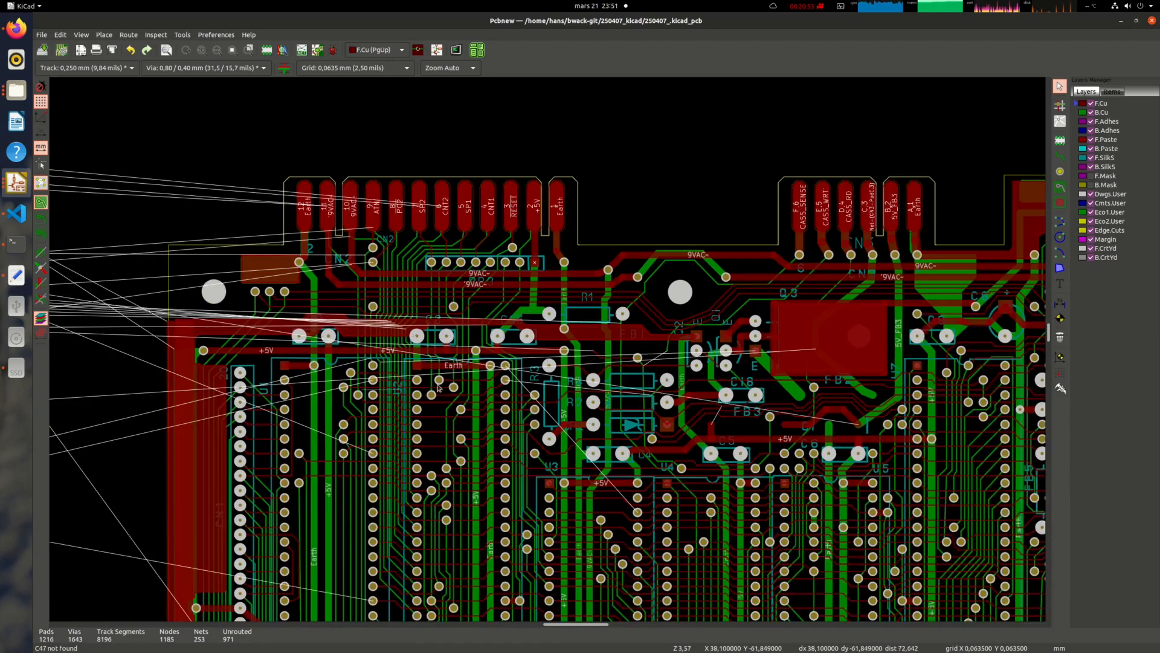
{"action": "middle_click_drag", "start_coordinate": [157, 445], "coordinate": [745, 435]}
{"action": "middle_click_drag", "start_coordinate": [496, 422], "coordinate": [729, 470]}
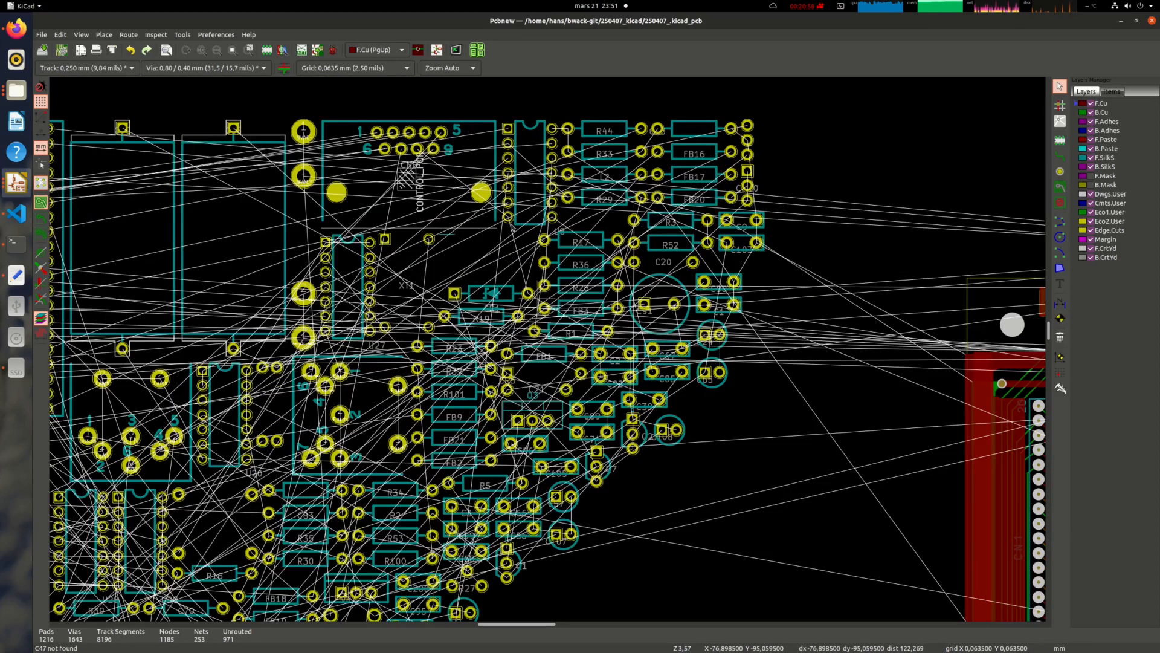
{"action": "scroll", "coordinate": [552, 114], "scroll_direction": "up", "scroll_amount": 3}
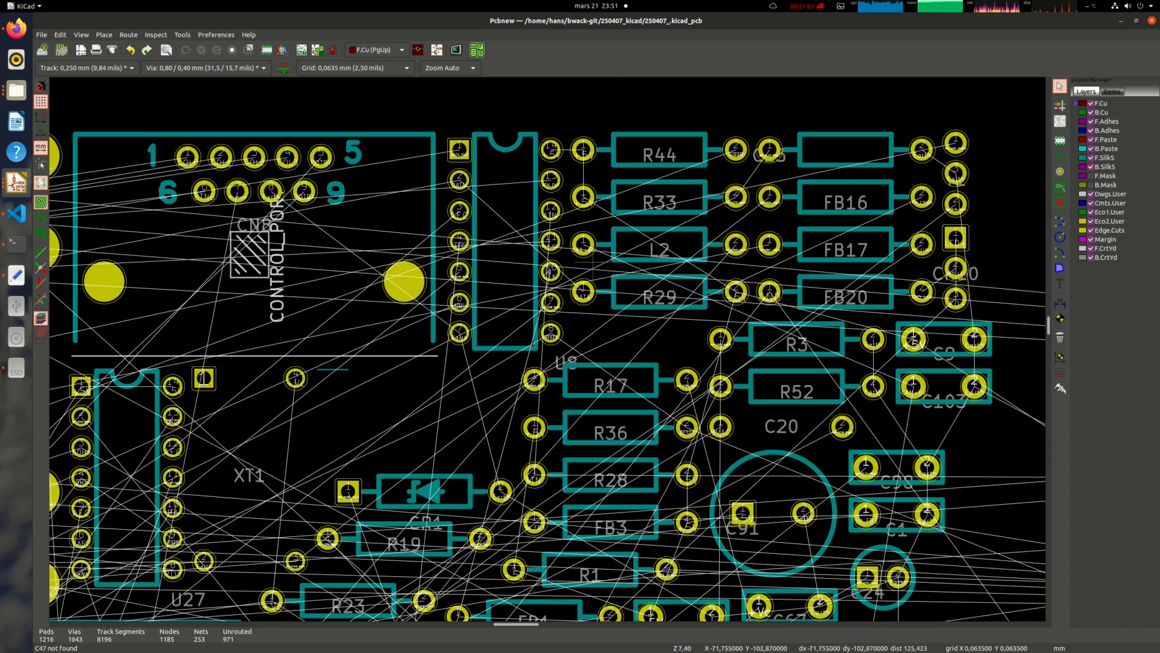
{"action": "scroll", "coordinate": [390, 378], "scroll_direction": "down", "scroll_amount": 2}
{"action": "middle_click_drag", "start_coordinate": [207, 345], "coordinate": [300, 294]}
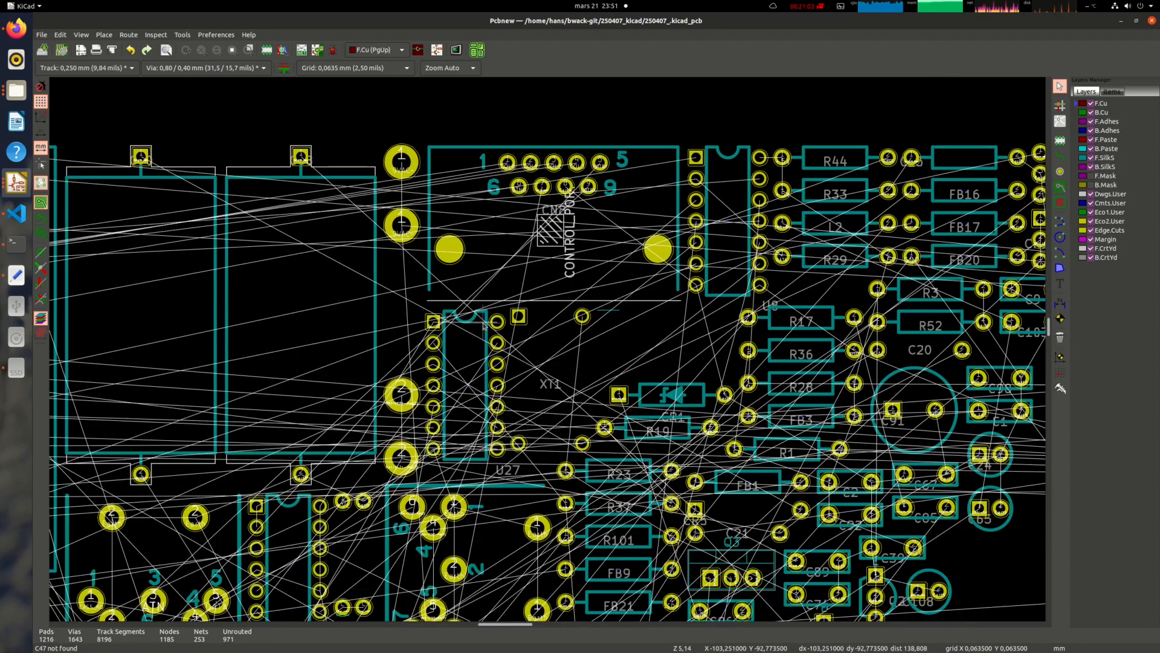
{"action": "key", "text": "alt+Tab"}
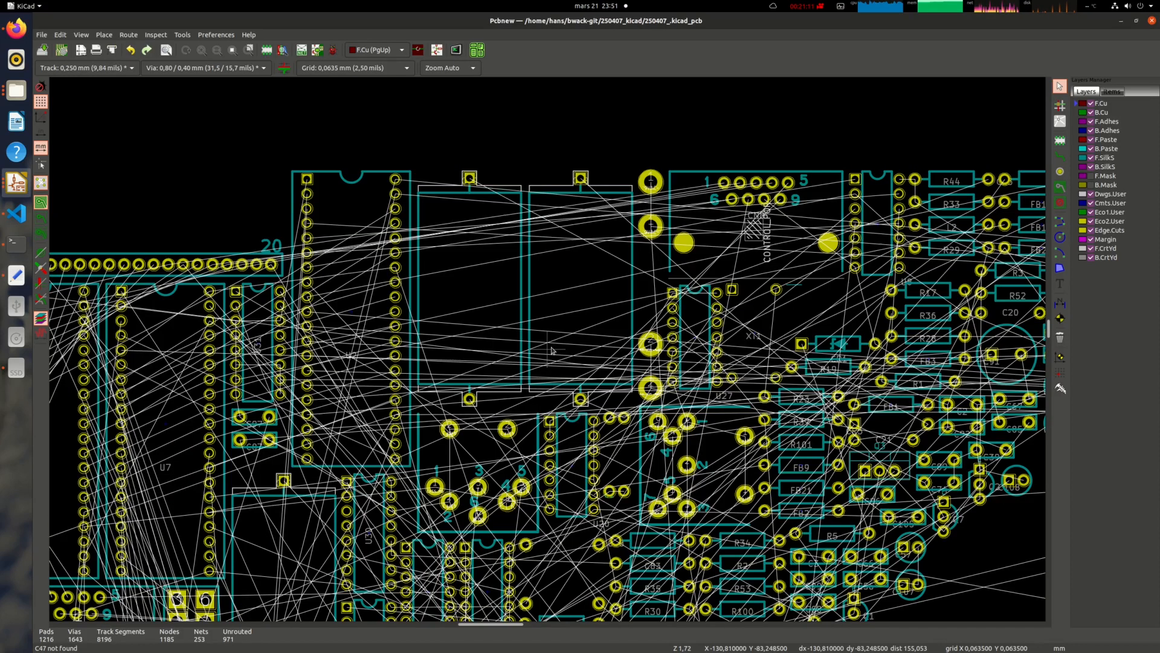
{"action": "scroll", "coordinate": [551, 351], "scroll_direction": "down", "scroll_amount": 2}
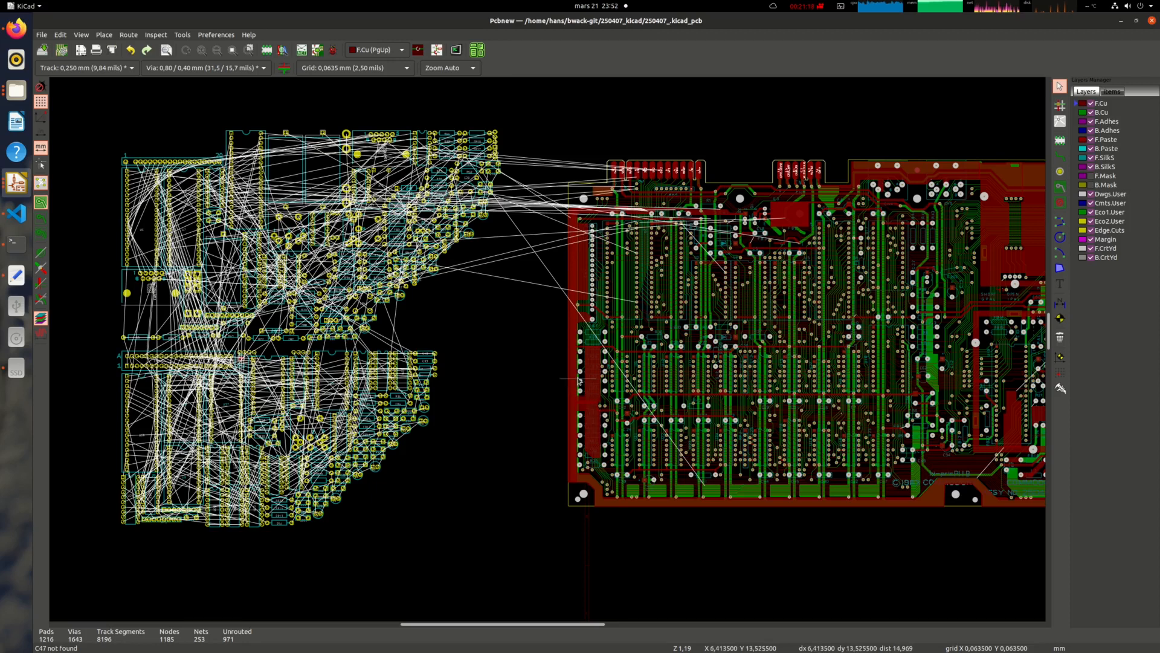
- Switch to the 3D Viewer and inspect the CN2 and CN3 edge connectors from above and at an angle
{"action": "key", "text": "alt+Tab"}
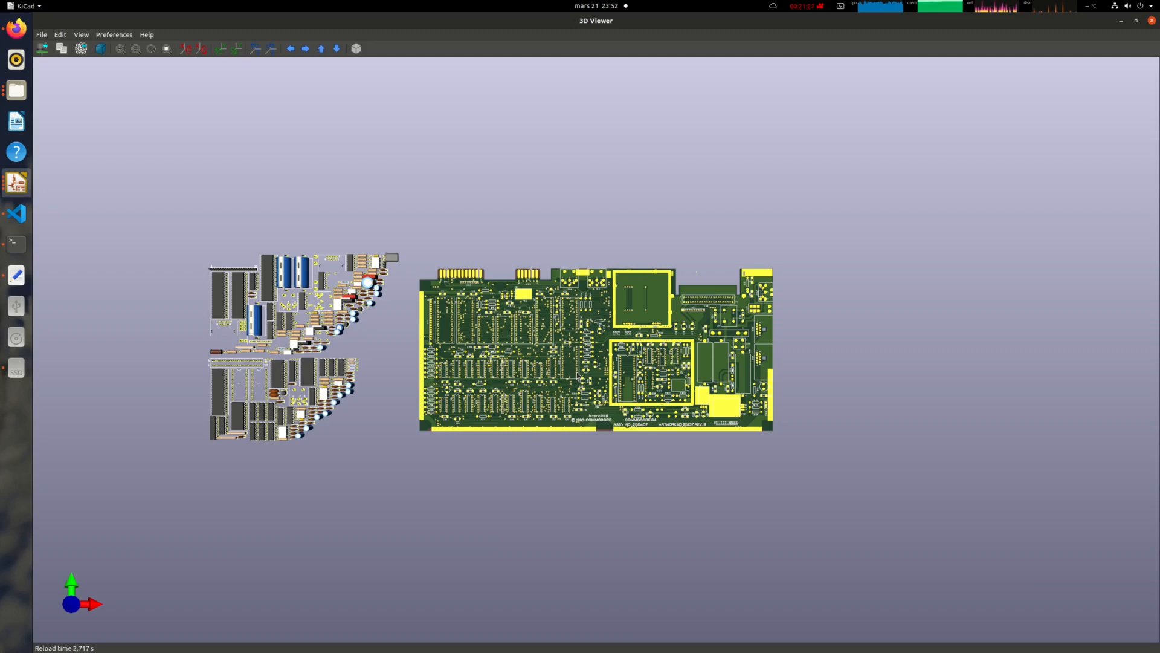
{"action": "scroll", "coordinate": [462, 316], "scroll_direction": "up", "scroll_amount": 3}
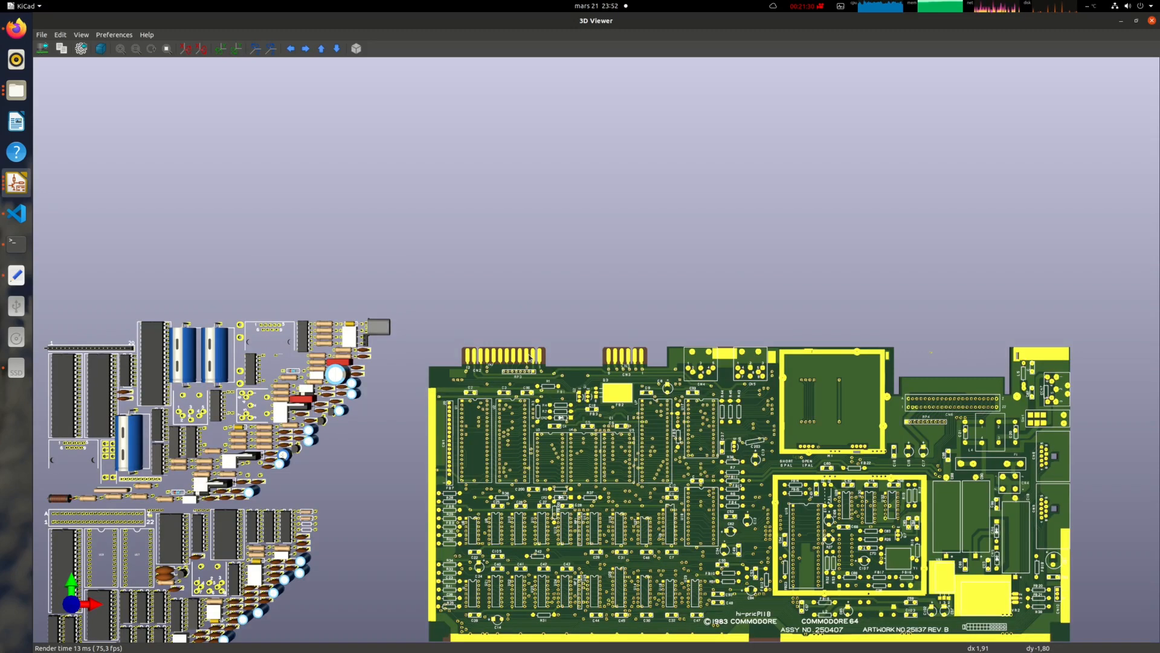
{"action": "scroll", "coordinate": [531, 359], "scroll_direction": "up", "scroll_amount": 3}
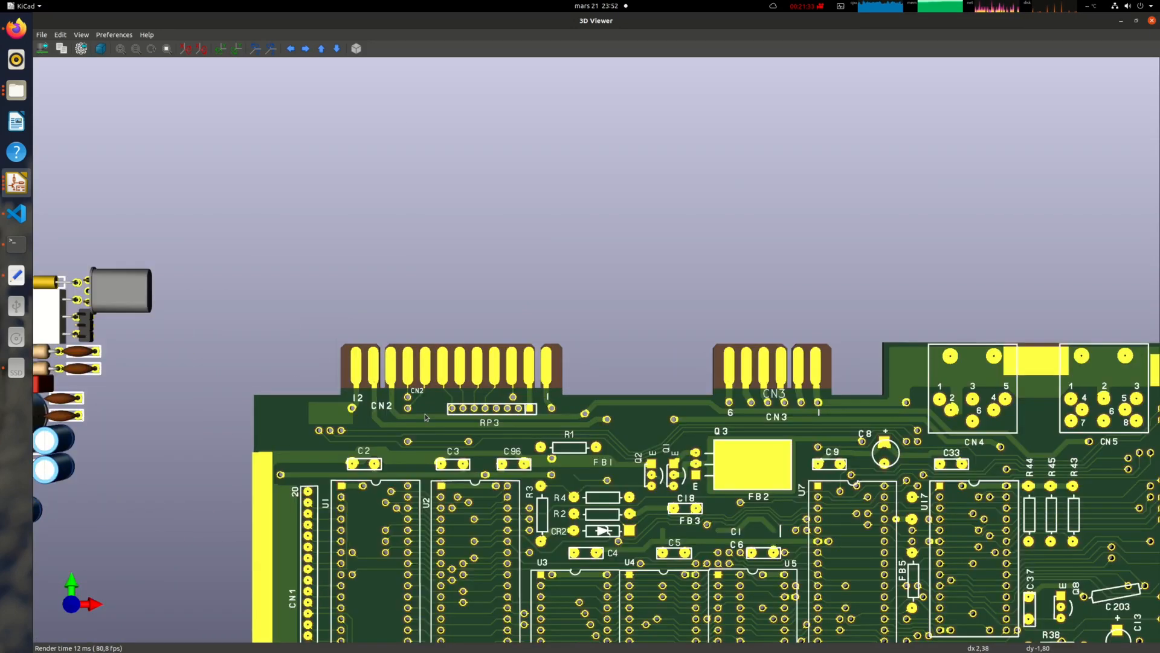
{"action": "scroll", "coordinate": [425, 417], "scroll_direction": "up", "scroll_amount": 2}
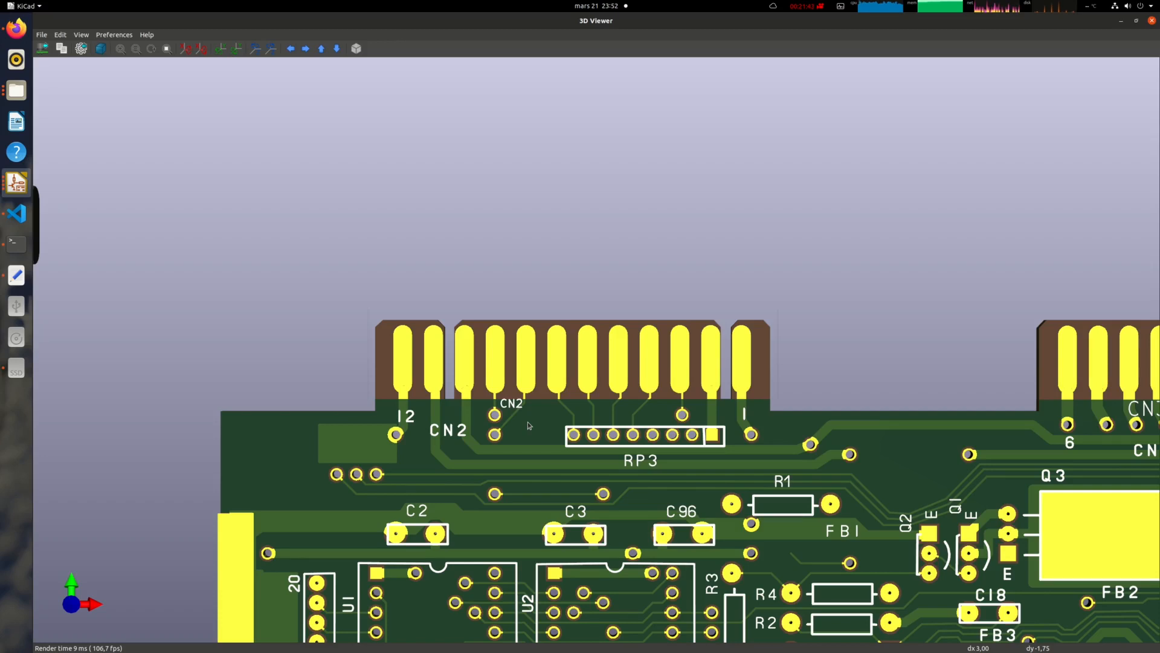
{"action": "left_click_drag", "start_coordinate": [460, 430], "coordinate": [663, 328]}
{"action": "scroll", "coordinate": [663, 328], "scroll_direction": "down", "scroll_amount": 6}
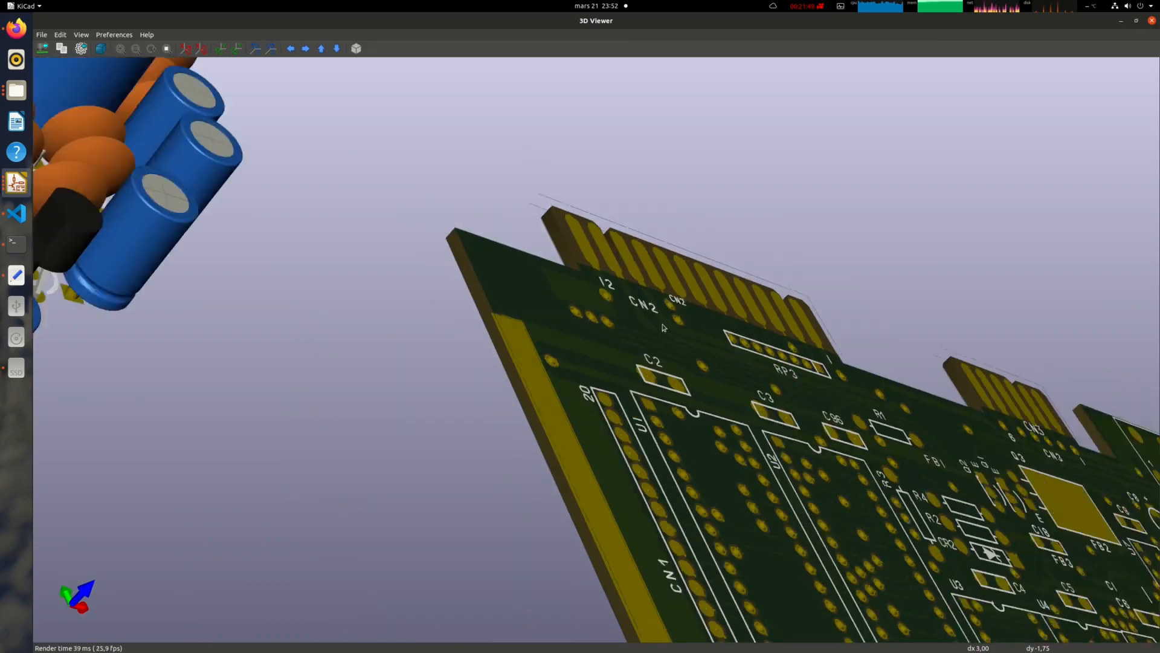
{"action": "left_click_drag", "start_coordinate": [661, 462], "coordinate": [575, 448]}
- Switch to Firefox, look through the open GitHub profile's repositories, view the files of 250407-Rev-B-pictures and return to the profile
{"action": "left_click", "coordinate": [16, 28]}
{"action": "left_click", "coordinate": [135, 37]}
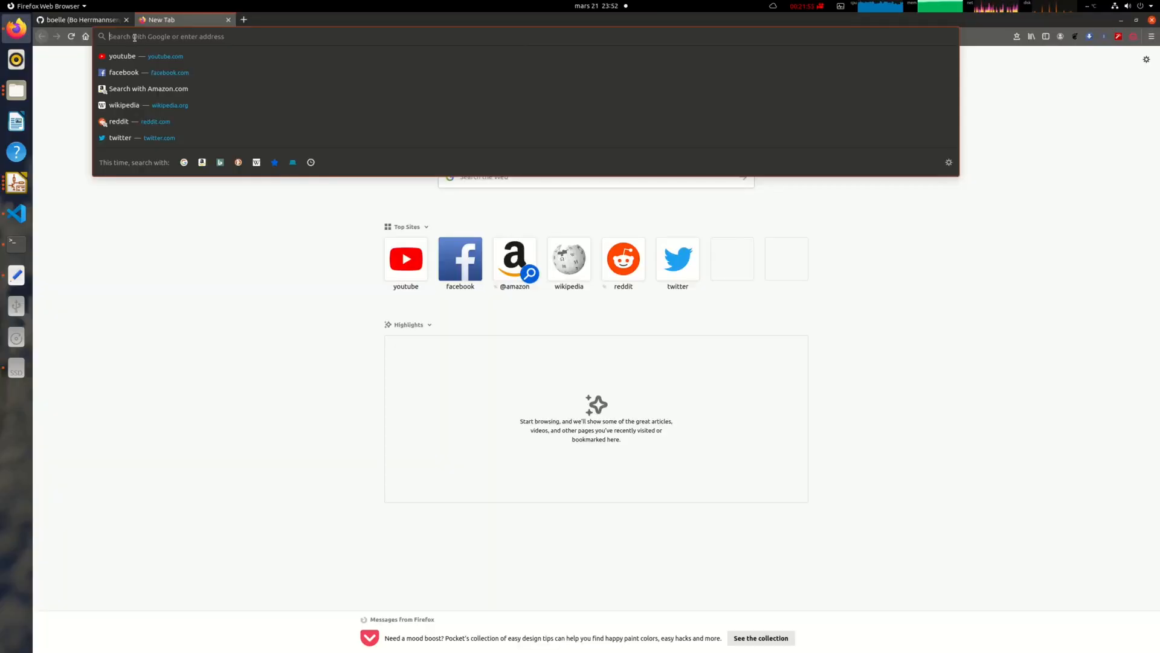
{"action": "left_click", "coordinate": [80, 19]}
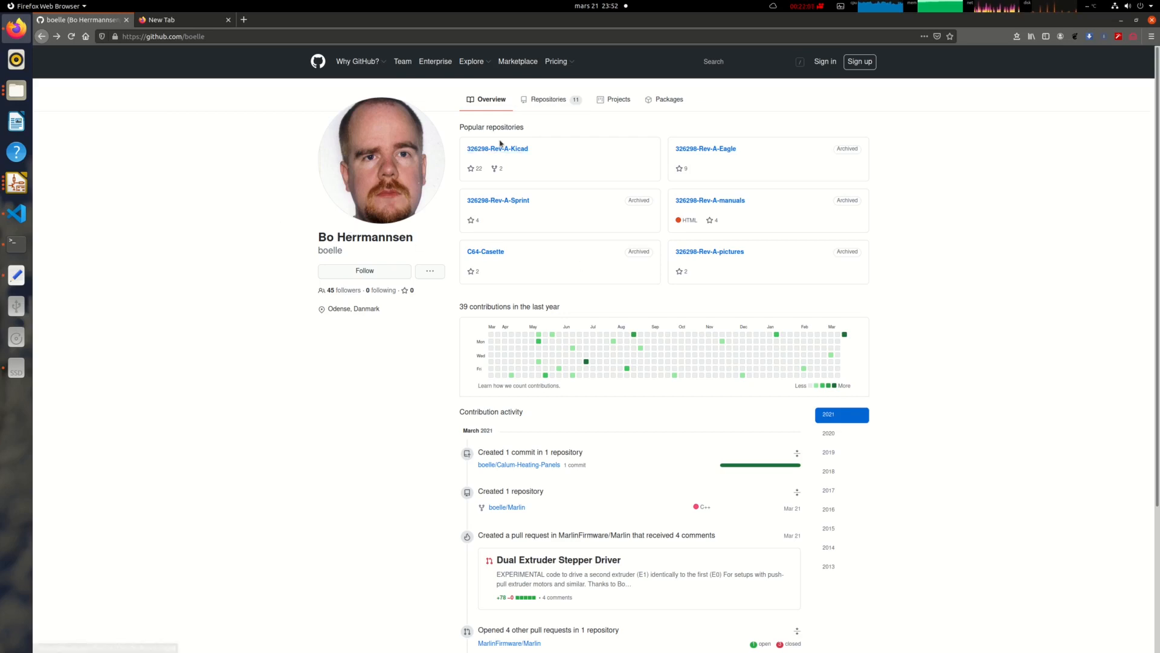
{"action": "left_click", "coordinate": [549, 103]}
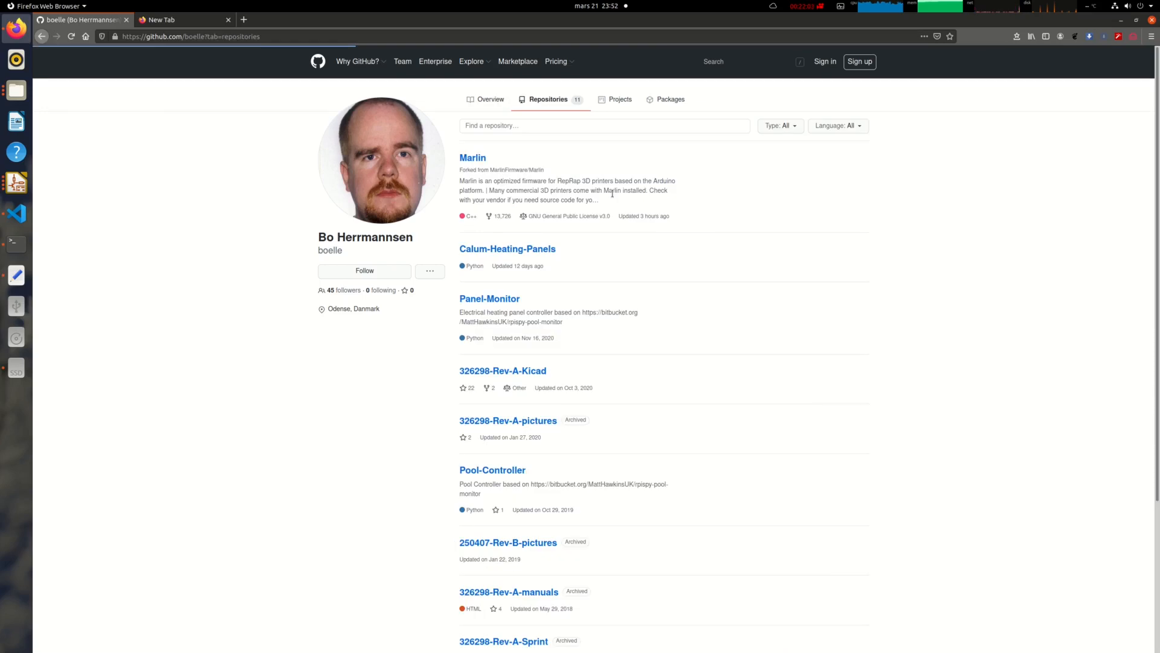
{"action": "scroll", "coordinate": [576, 445], "scroll_direction": "down", "scroll_amount": 3}
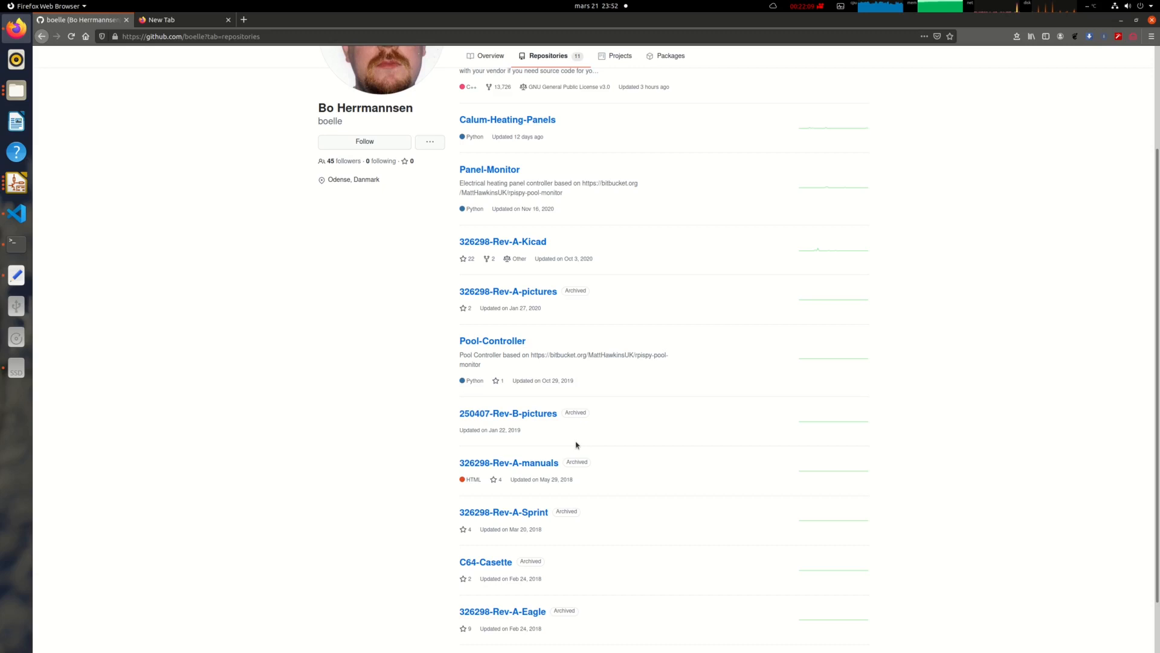
{"action": "left_click", "coordinate": [536, 415]}
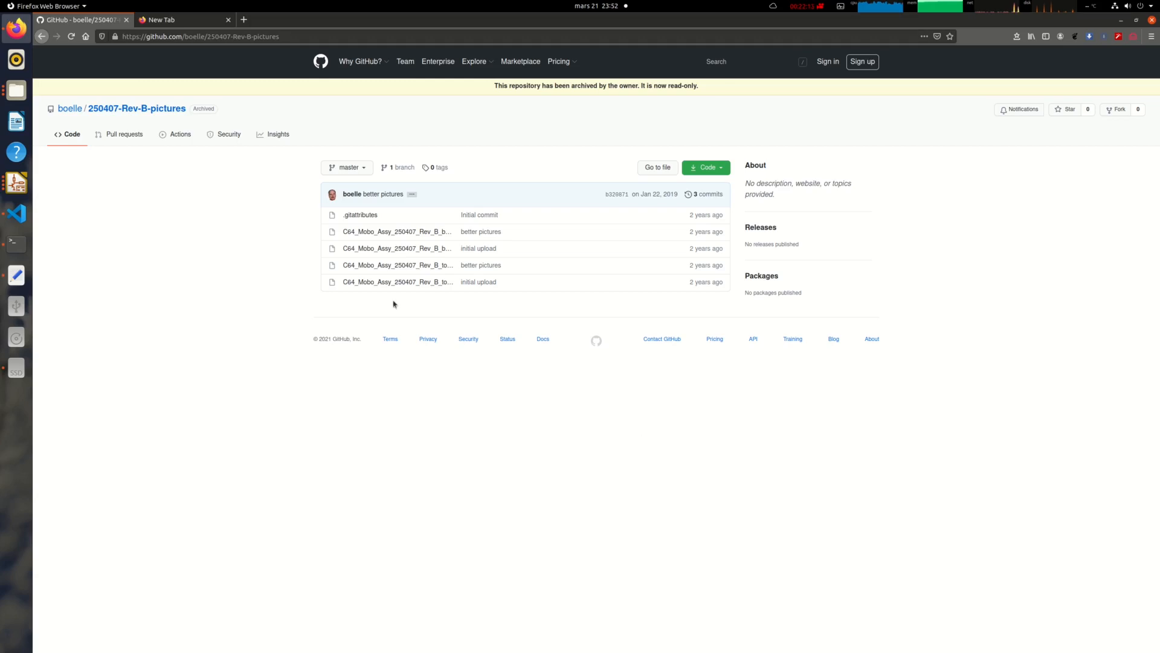
{"action": "left_click", "coordinate": [41, 37]}
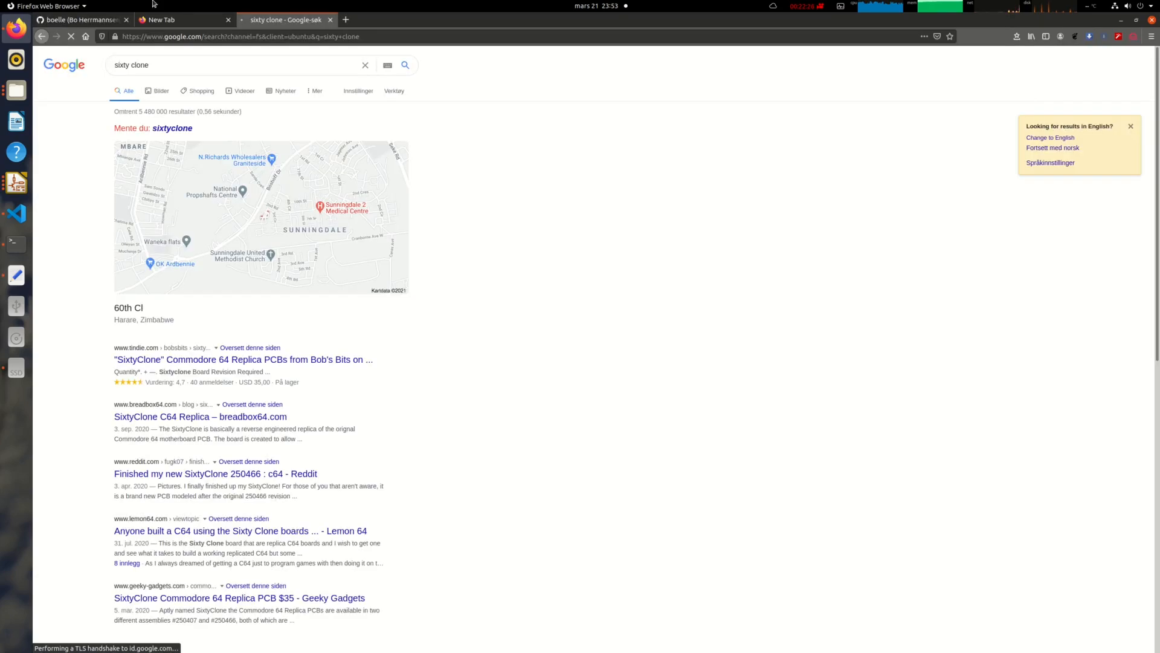
- Open the Tindie listing for the SixtyClone replica PCBs and review the offered assembly numbers and the photos of the red and black boards
{"action": "left_click", "coordinate": [259, 358]}
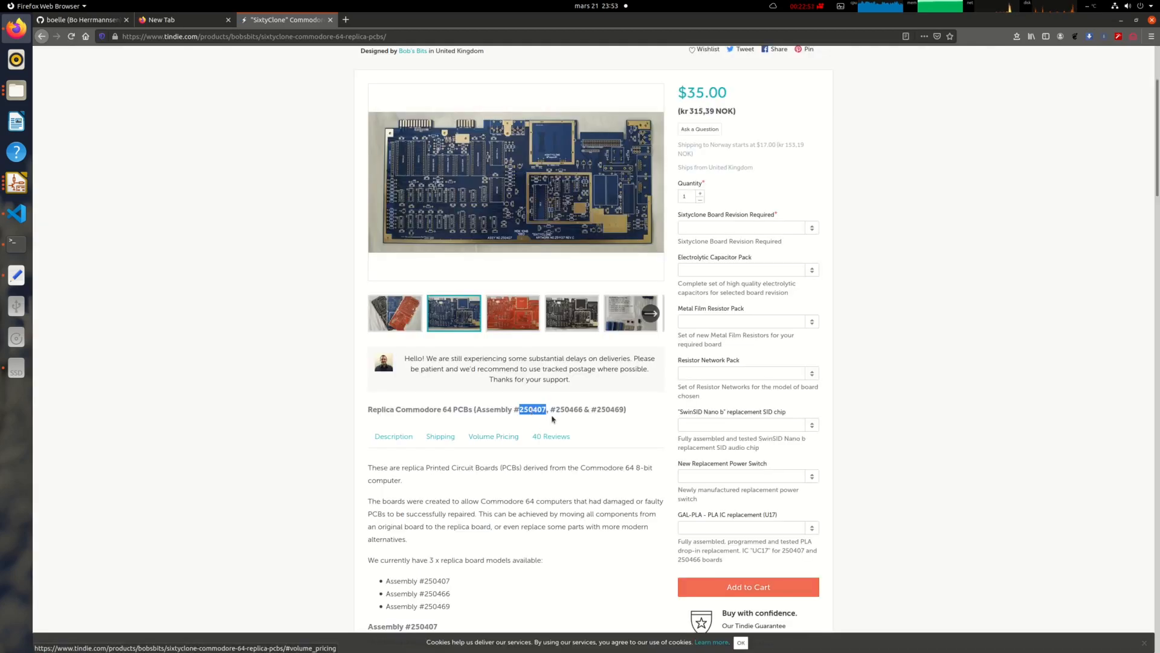
{"action": "double_click", "coordinate": [562, 406]}
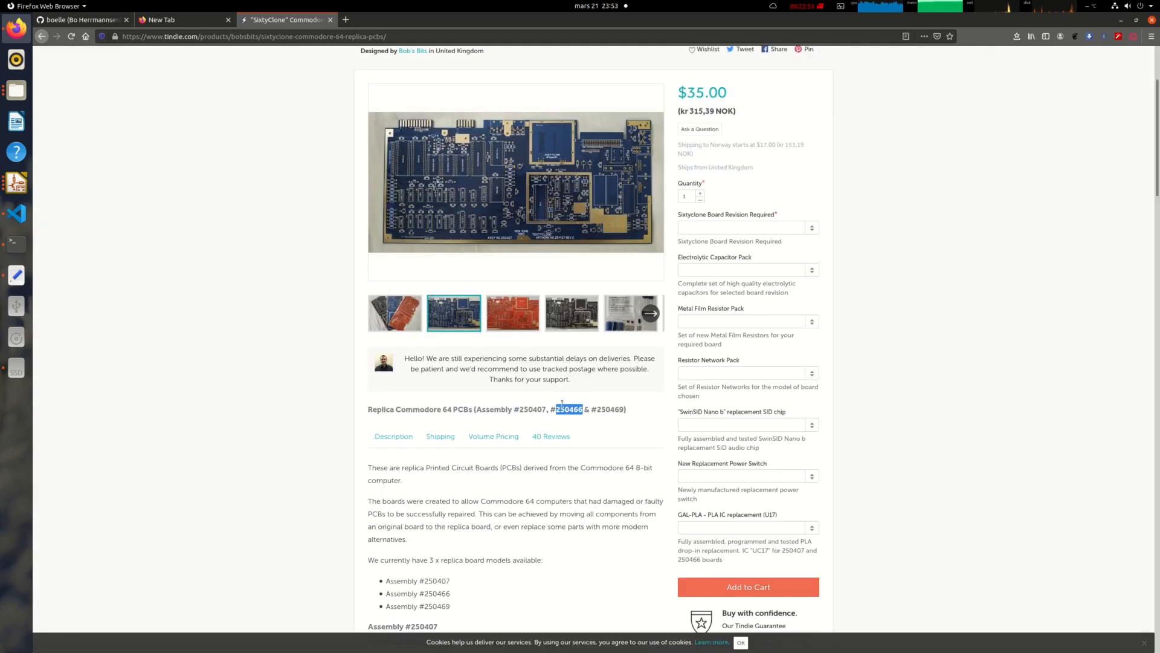
{"action": "double_click", "coordinate": [604, 405]}
{"action": "left_click_drag", "start_coordinate": [474, 411], "coordinate": [629, 416]}
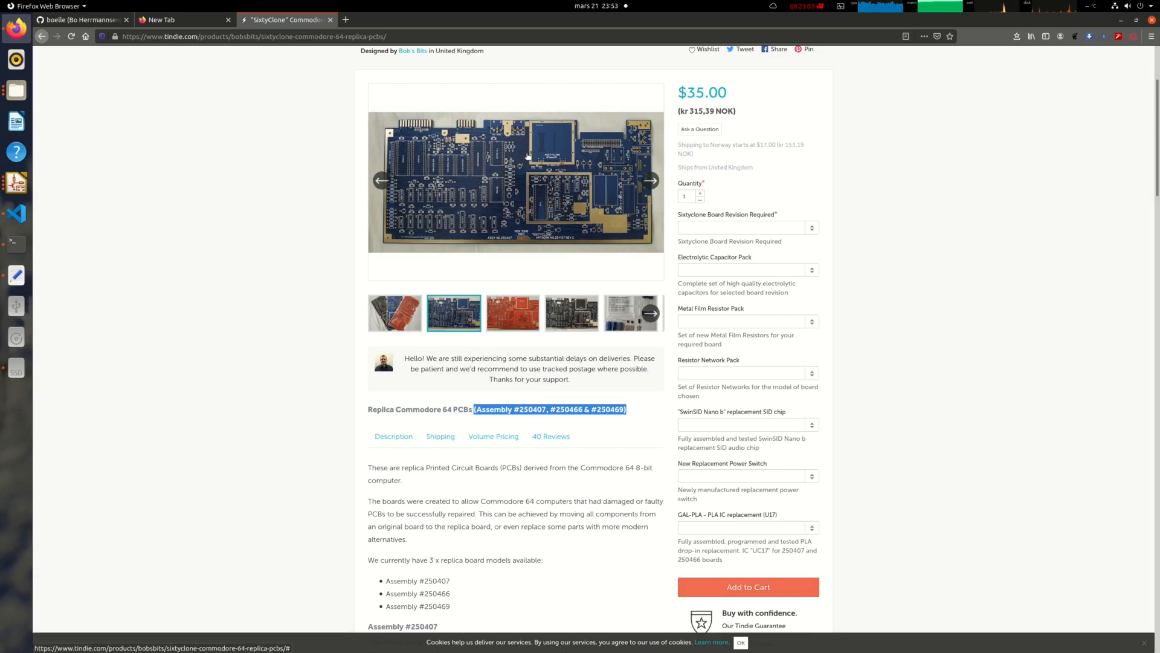
{"action": "left_click", "coordinate": [526, 319]}
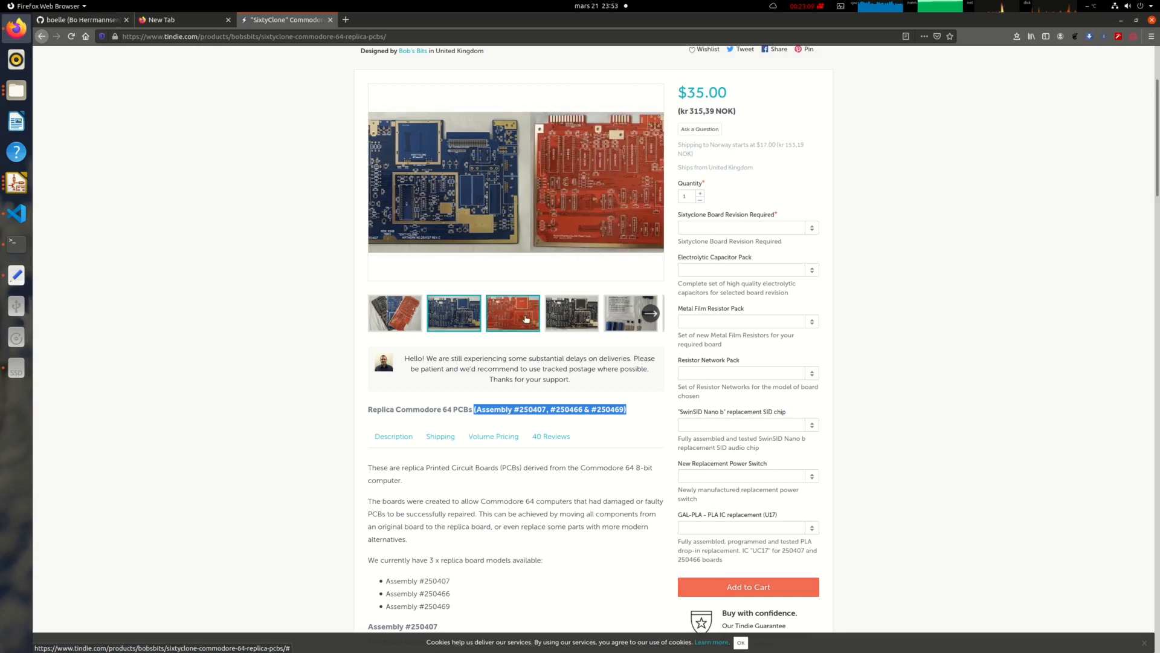
{"action": "left_click", "coordinate": [573, 323]}
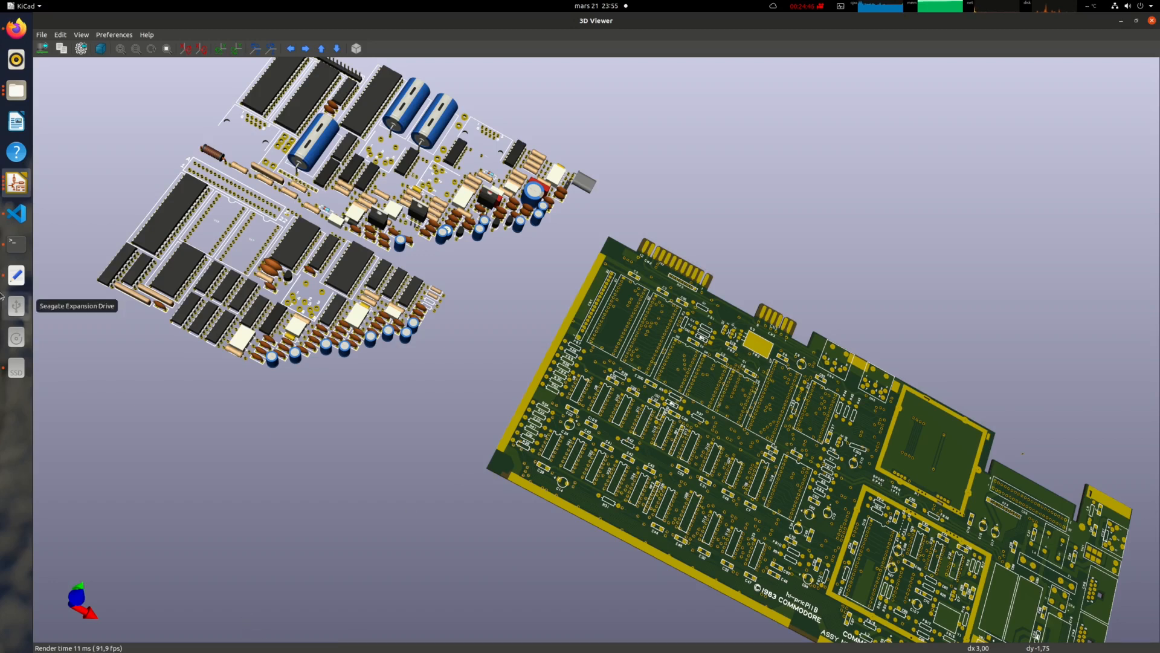
- Return to KiCad's 3D Viewer and inspect the whole board model from a tilted top view and close up
{"action": "left_click", "coordinate": [16, 181]}
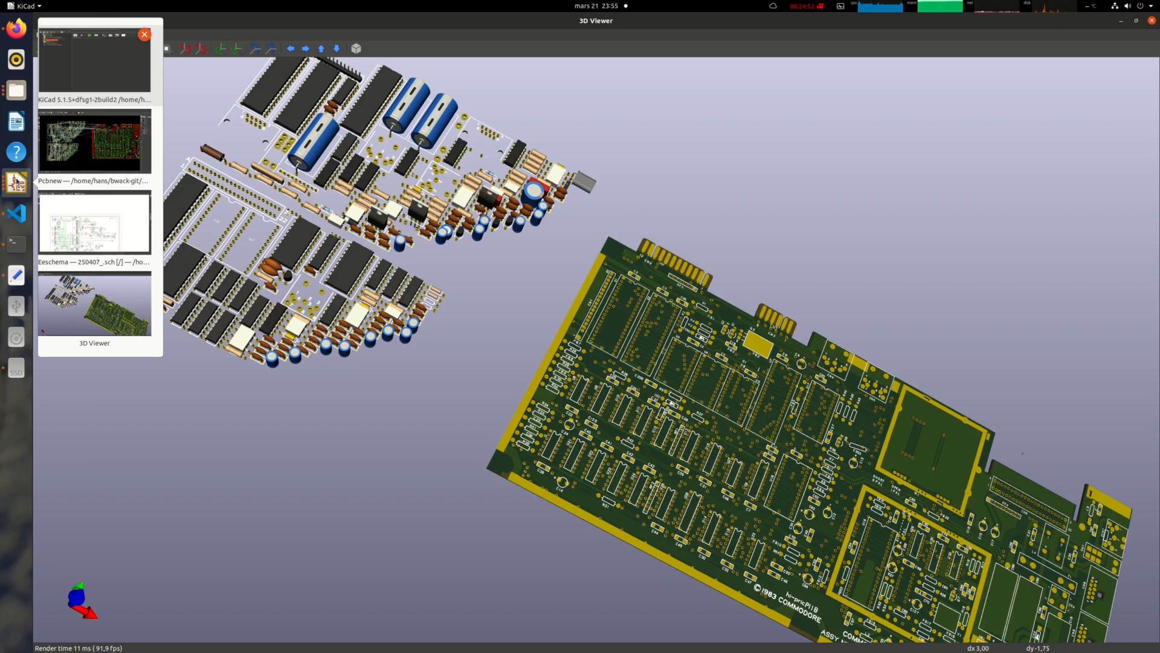
{"action": "left_click_drag", "start_coordinate": [550, 428], "coordinate": [592, 565]}
{"action": "left_click_drag", "start_coordinate": [773, 461], "coordinate": [772, 460]}
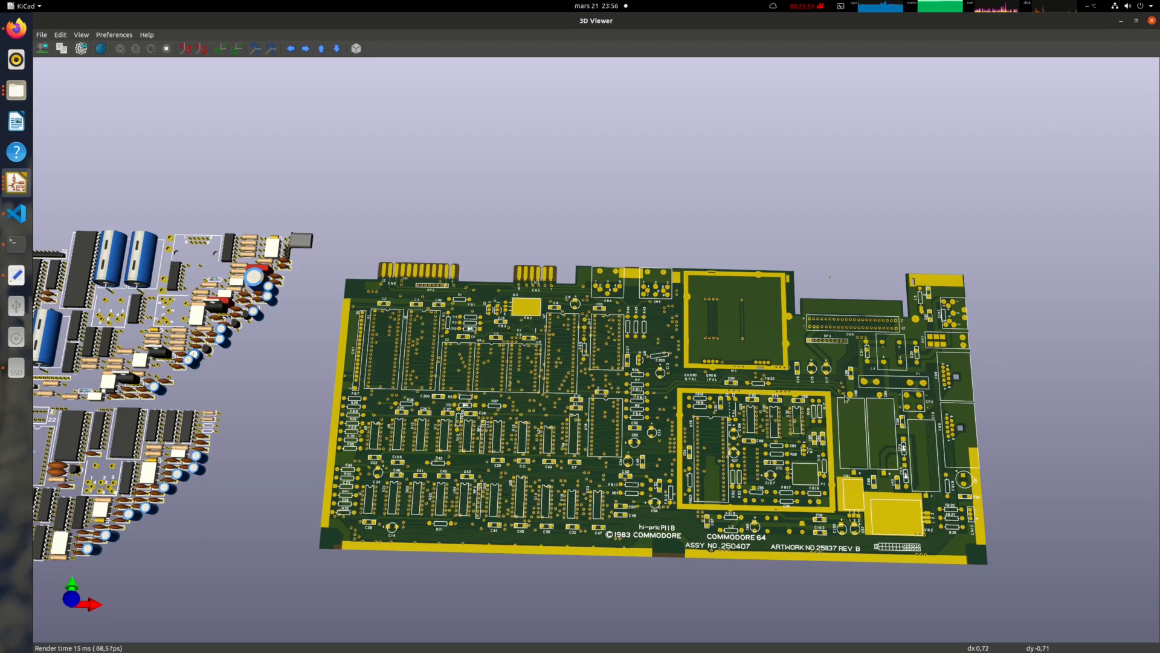
{"action": "scroll", "coordinate": [616, 421], "scroll_direction": "up", "scroll_amount": 5}
{"action": "scroll", "coordinate": [615, 421], "scroll_direction": "down", "scroll_amount": 3}
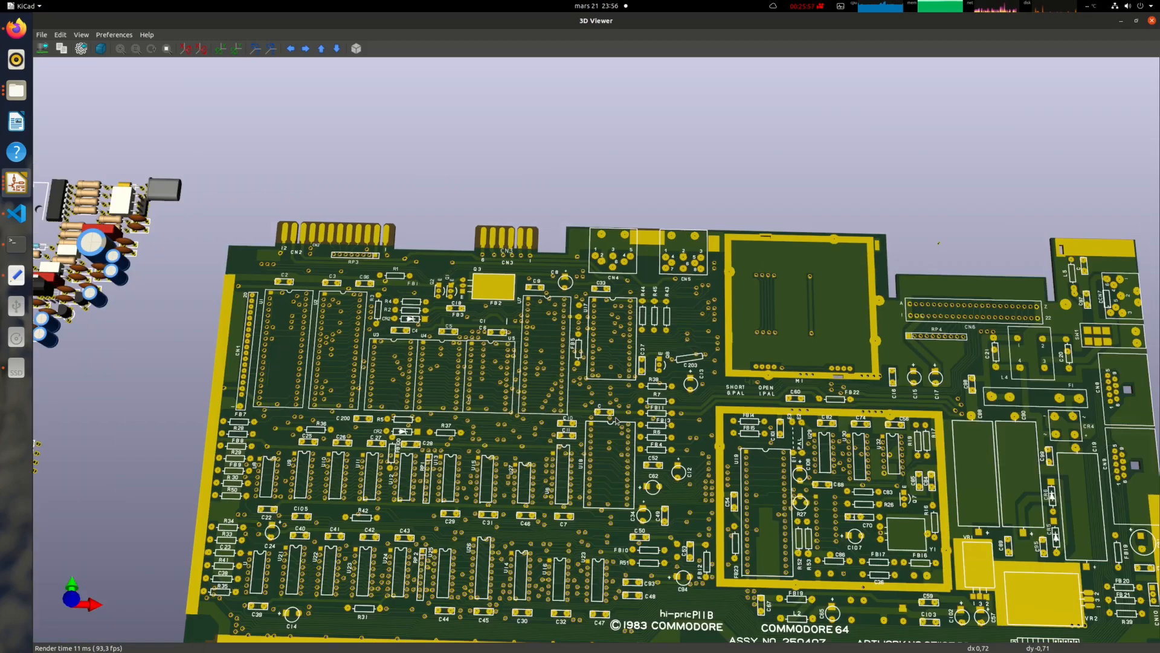